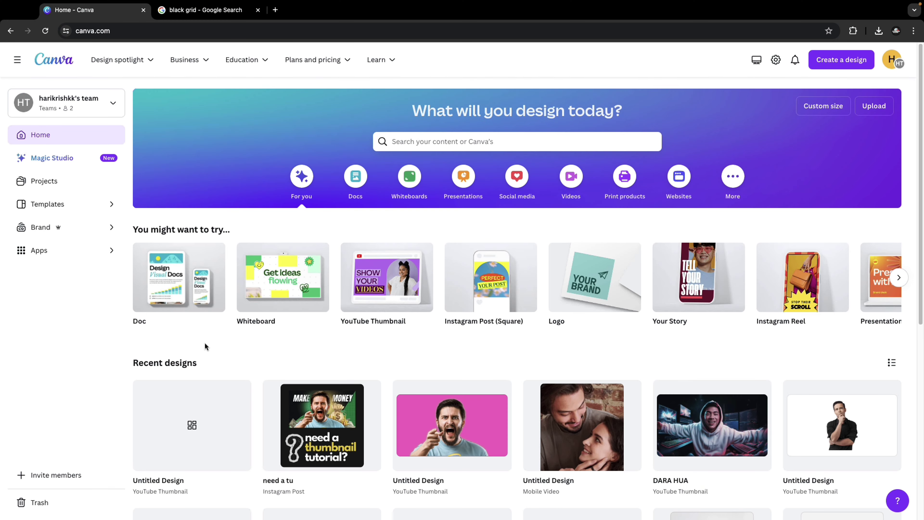
Create a blank YouTube Thumbnail design in Canva, checking the black grid image search in another tab.
click(834, 64)
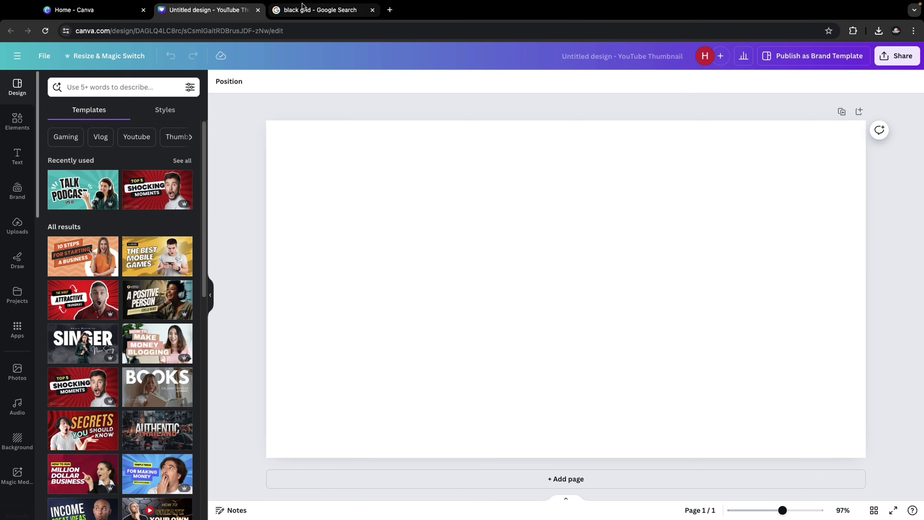
click(296, 11)
click(153, 64)
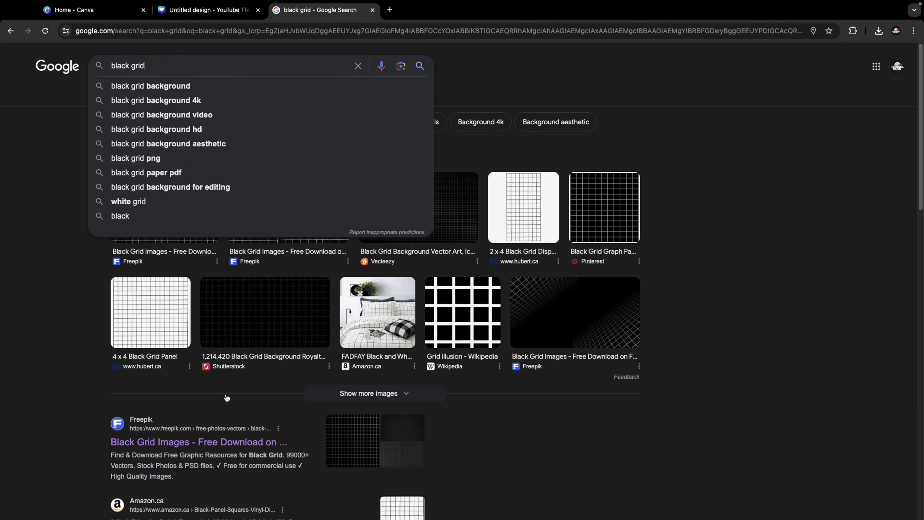
click(192, 16)
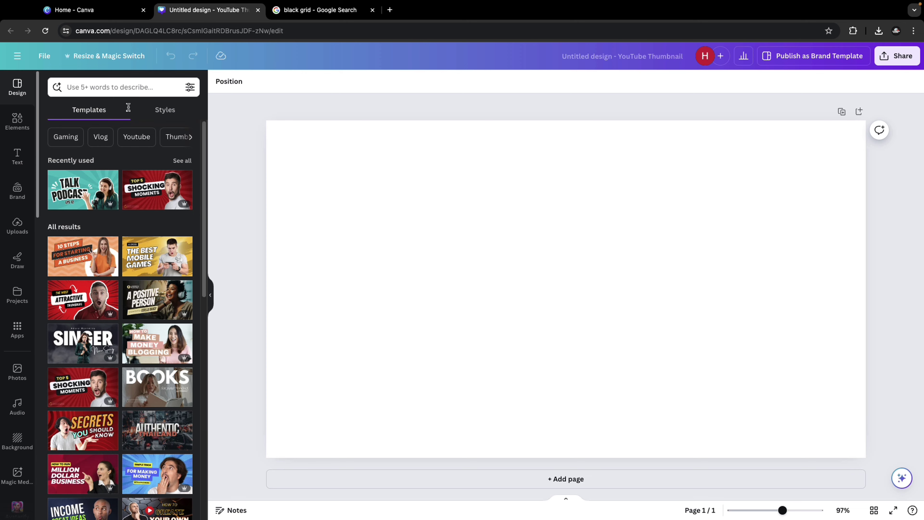
Add the uploaded black grid image and stretch it to fill the 1,280 × 726 page.
click(17, 226)
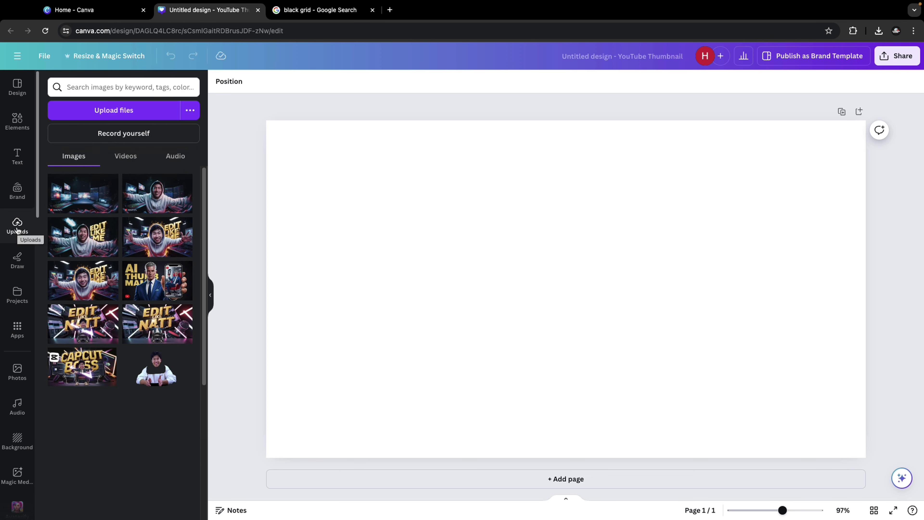
scroll(142, 280, down, 5)
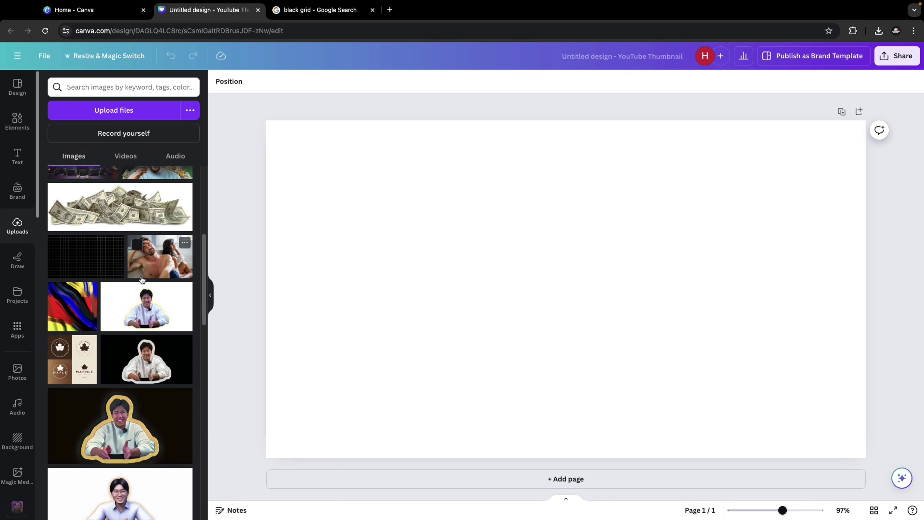
click(87, 265)
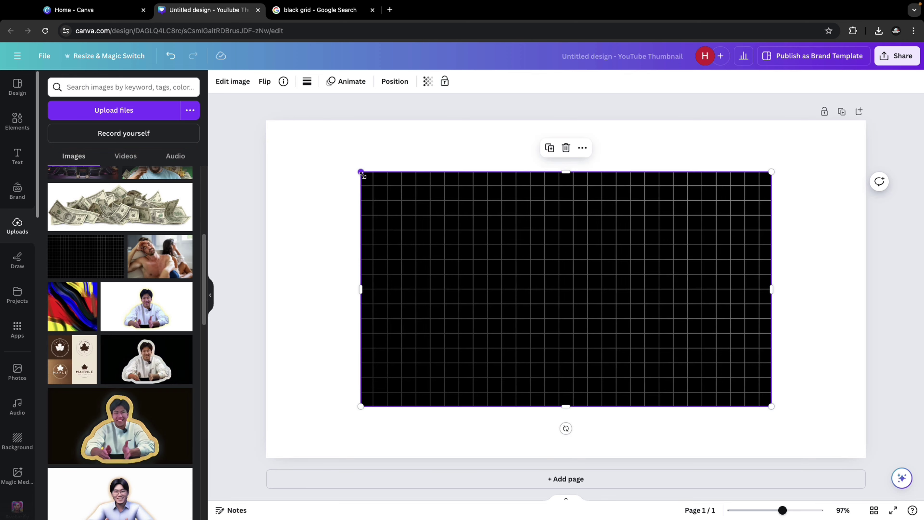
drag(361, 173, 256, 140)
drag(772, 262, 866, 262)
drag(567, 406, 566, 457)
click(17, 121)
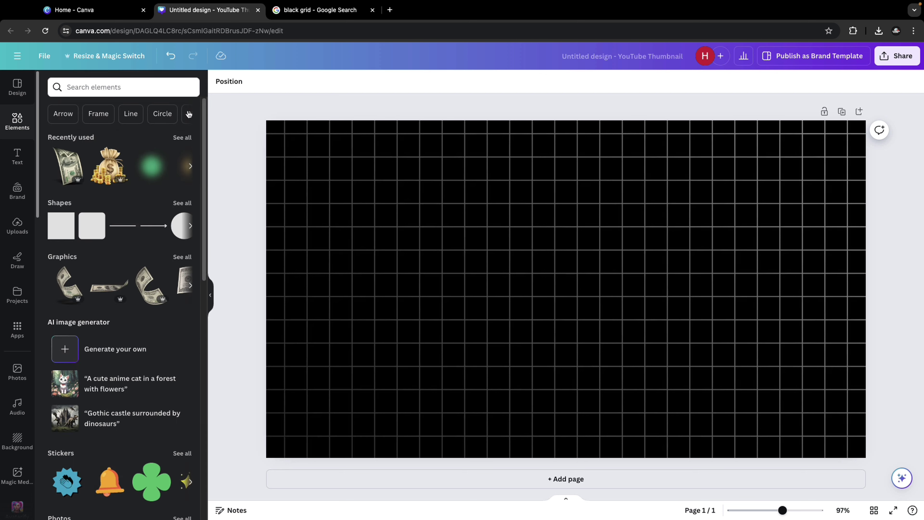
Add the Black Gradient Shade at the top of the page, stretched to full width.
click(182, 138)
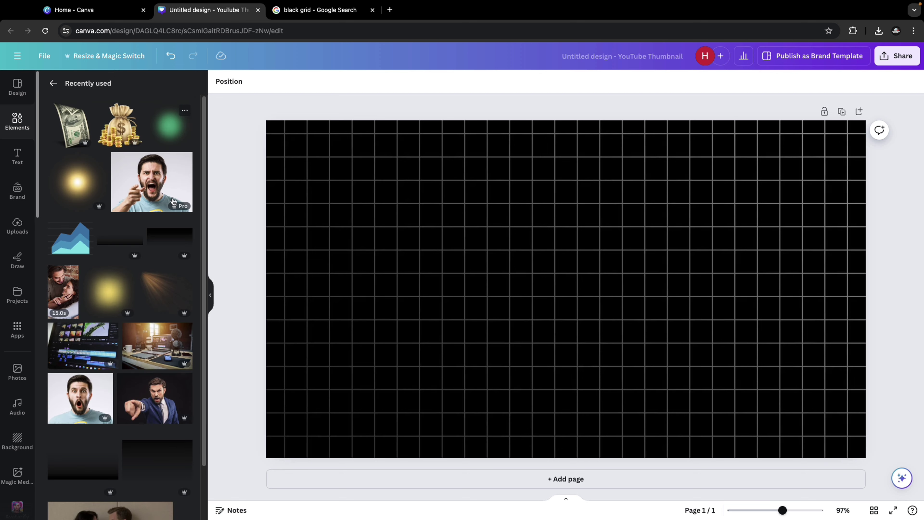
click(186, 224)
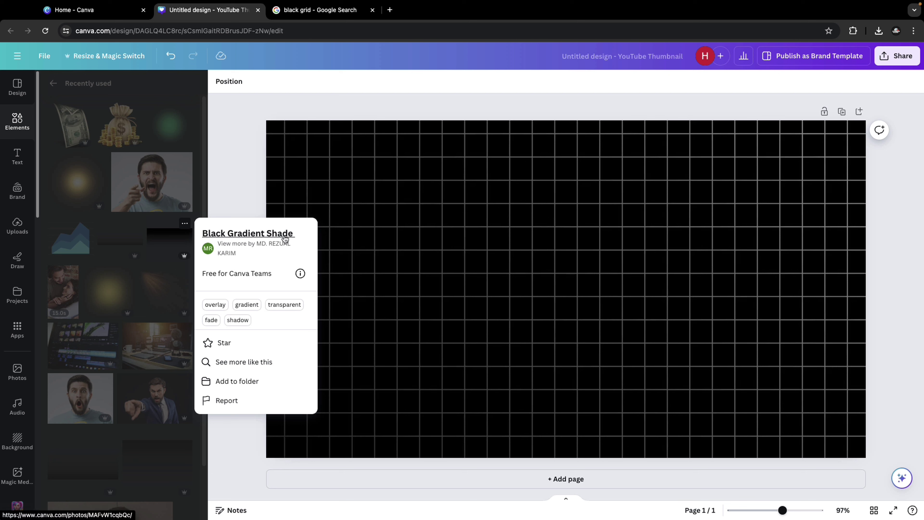
click(170, 235)
click(169, 235)
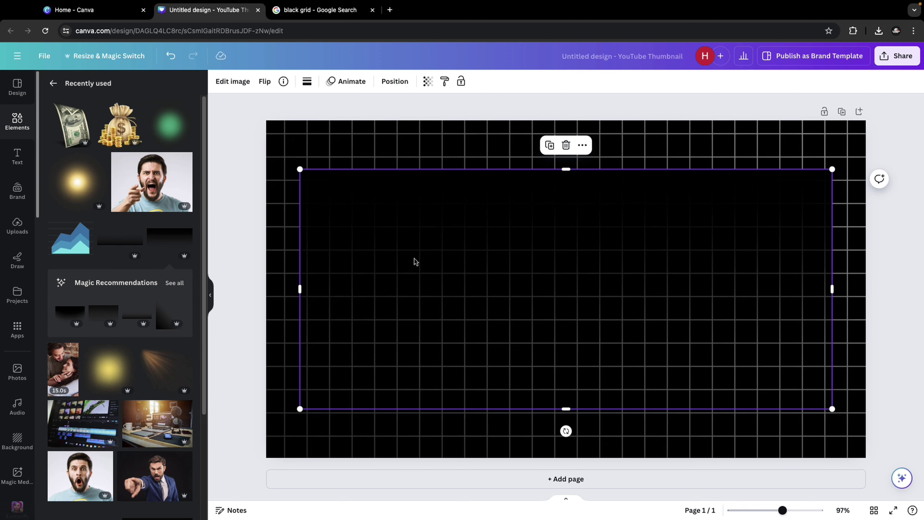
drag(416, 261, 383, 212)
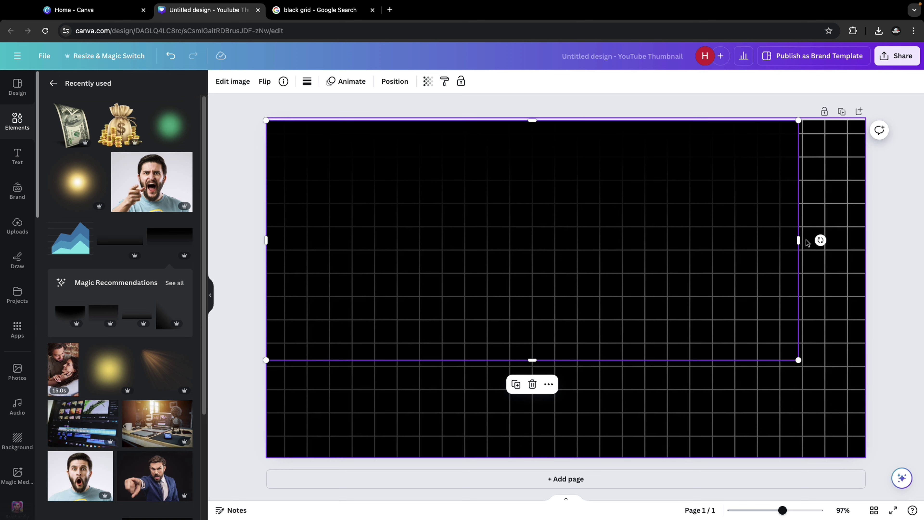
drag(799, 240, 866, 239)
click(251, 193)
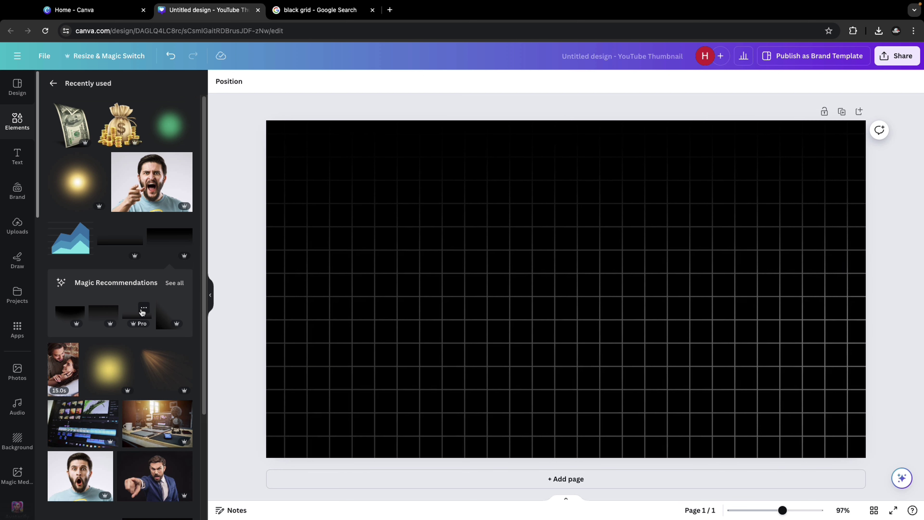
Add the Black Gradient Shadow along the bottom, stretched to the full 1,280 px width.
click(143, 310)
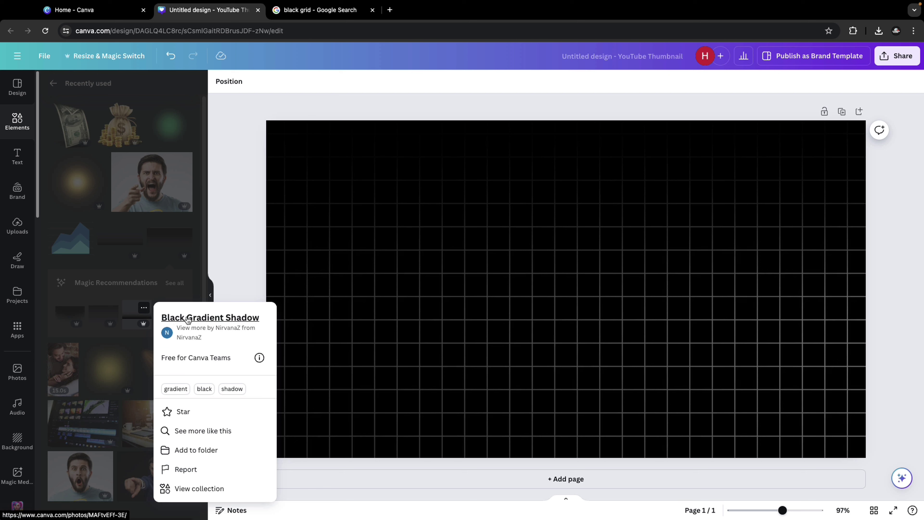
click(135, 315)
click(134, 316)
drag(534, 321, 500, 410)
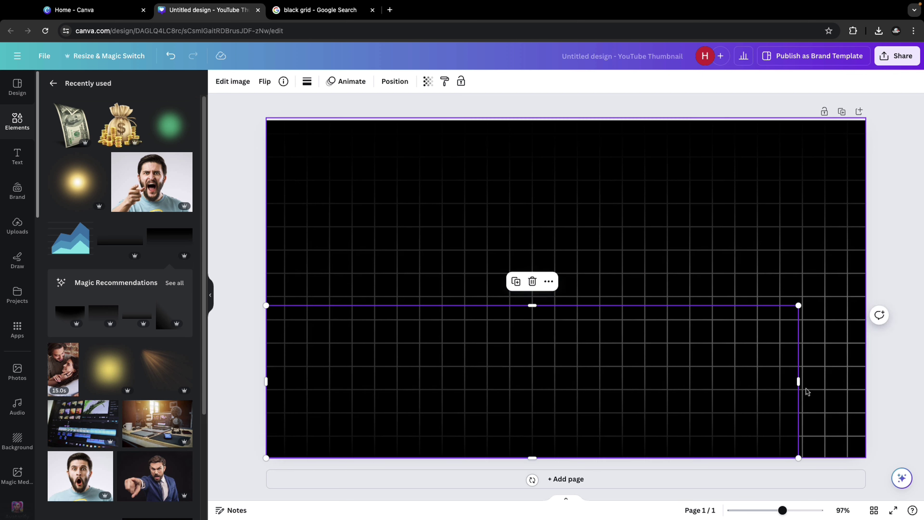
drag(800, 383, 868, 381)
click(585, 200)
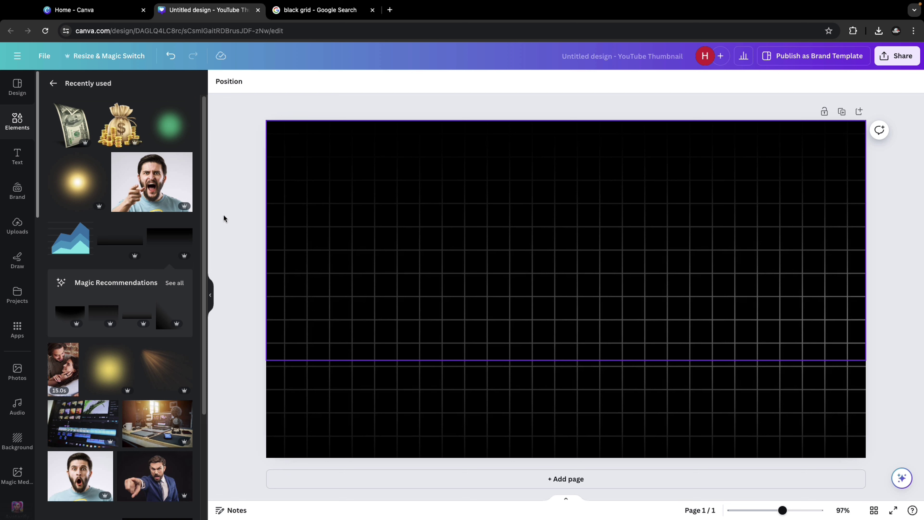
click(396, 415)
click(245, 243)
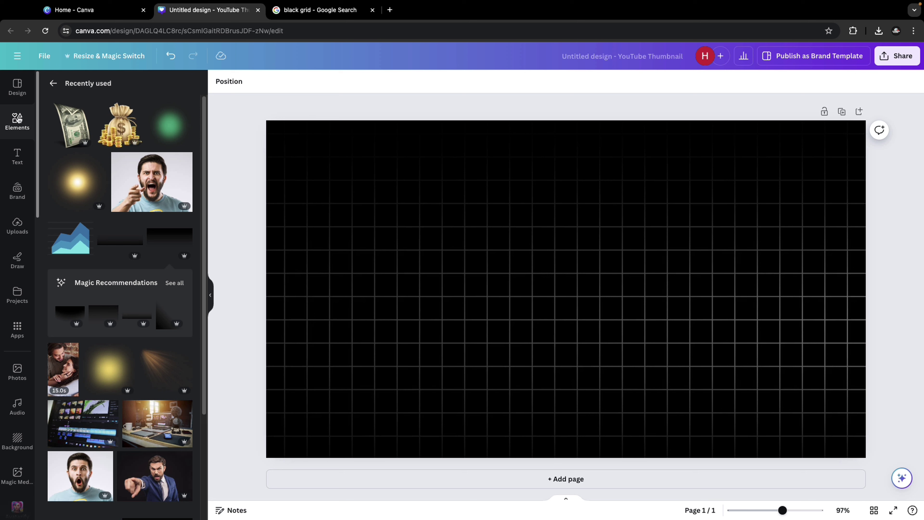
Search elements for 'stacked area chart' and add one to the page.
click(17, 118)
click(93, 86)
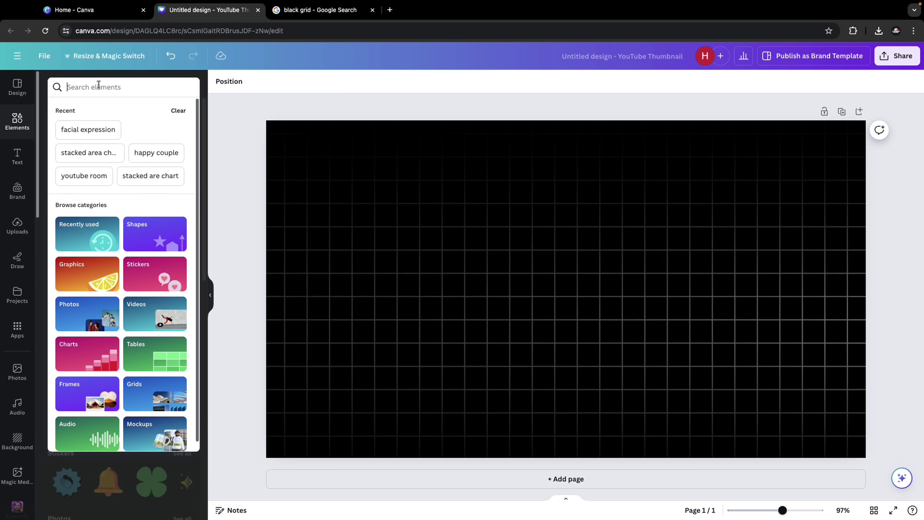
click(85, 153)
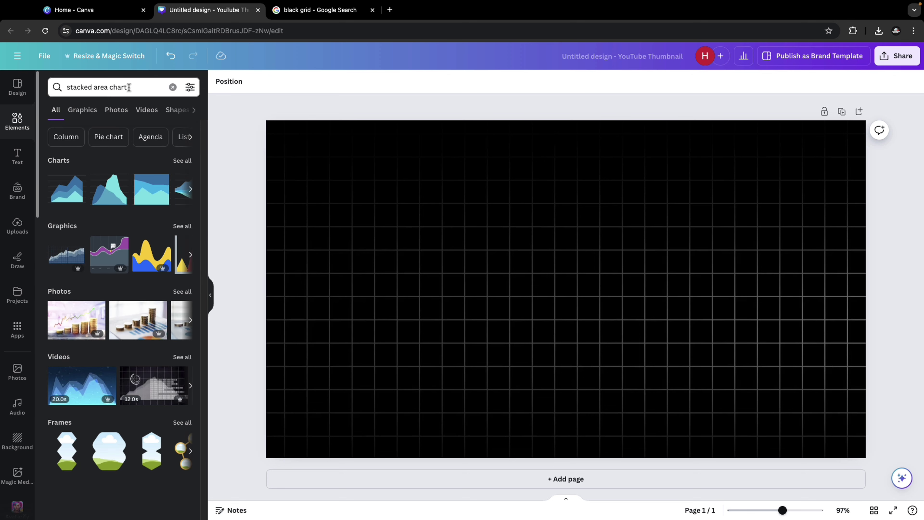
click(71, 189)
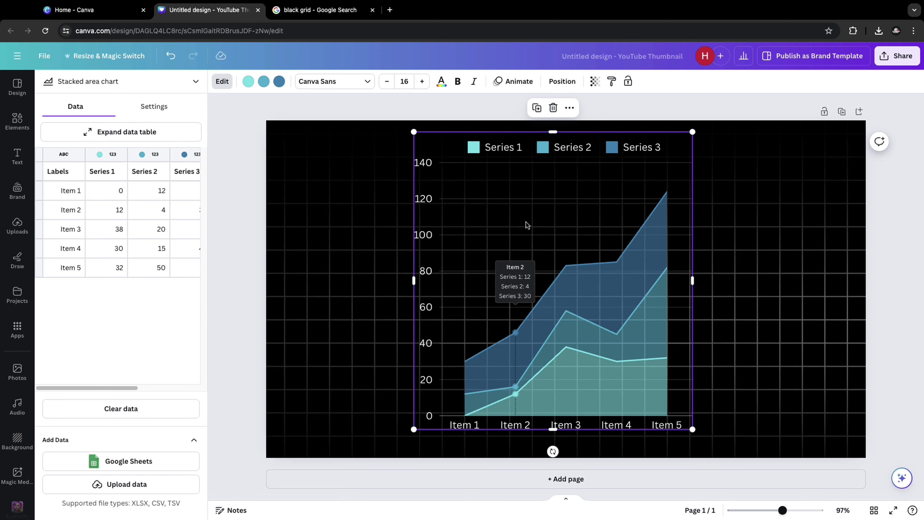
Turn off the chart's legend, axis labels and grid lines in Settings.
click(163, 109)
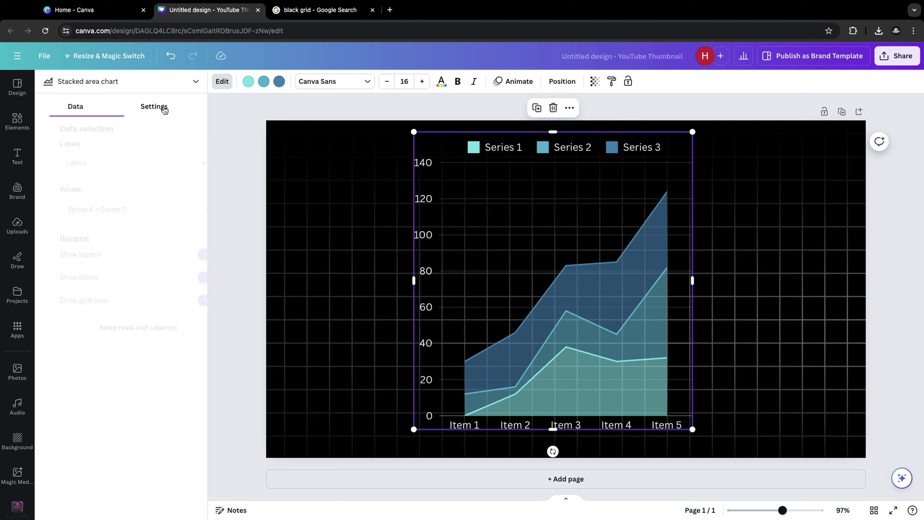
click(186, 255)
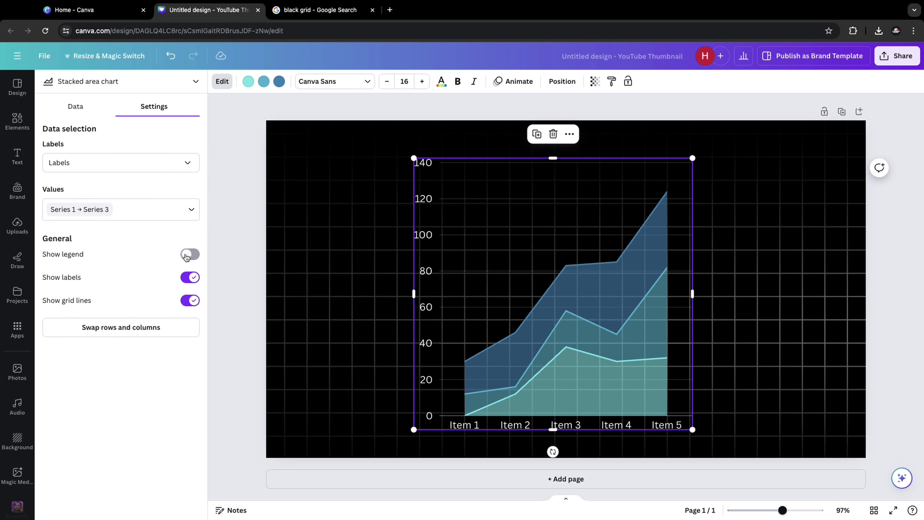
click(180, 278)
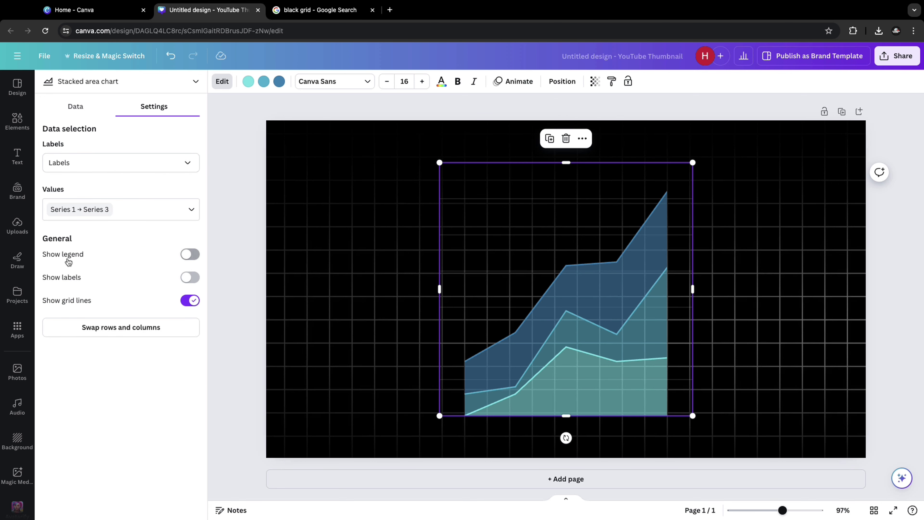
click(188, 302)
Delete the Series 2 column from the chart's data table.
click(76, 106)
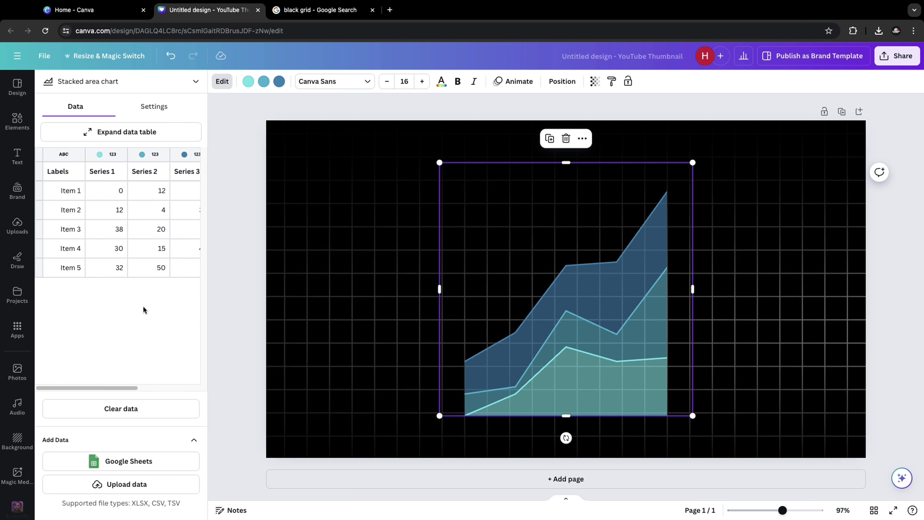
drag(111, 388, 132, 388)
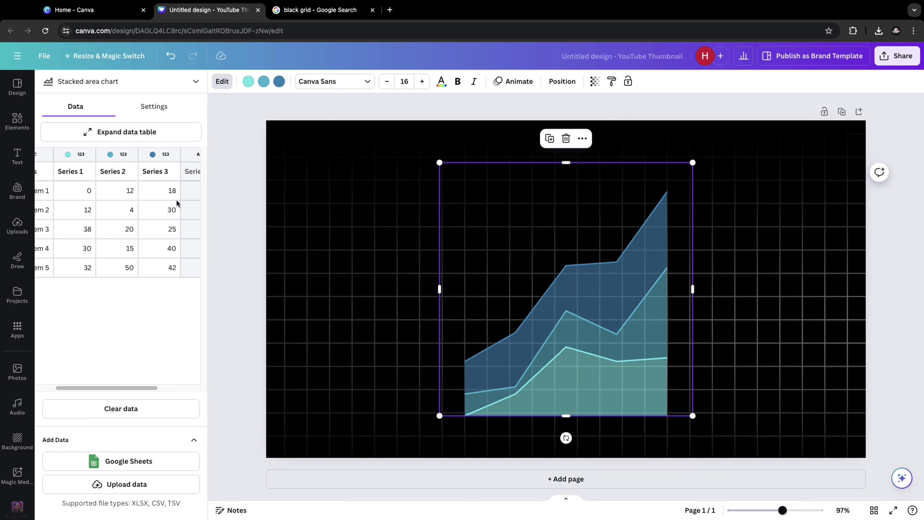
drag(134, 388, 108, 389)
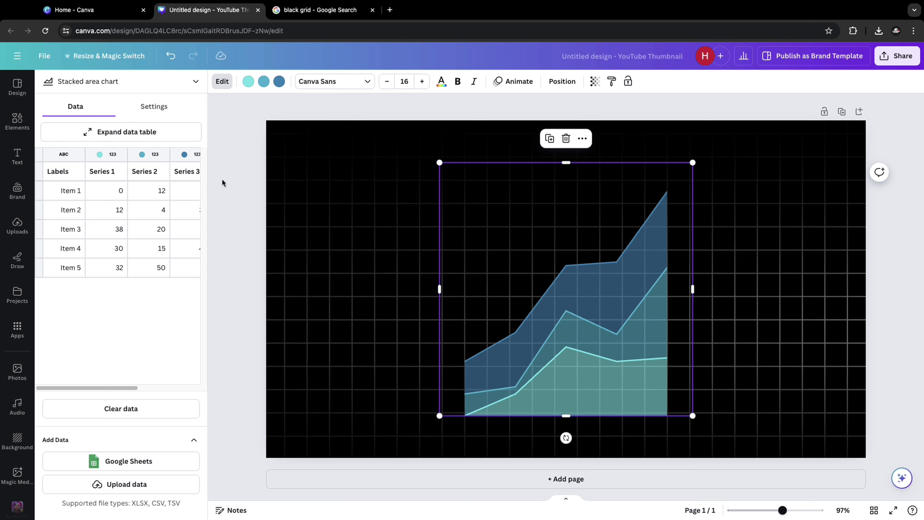
click(151, 153)
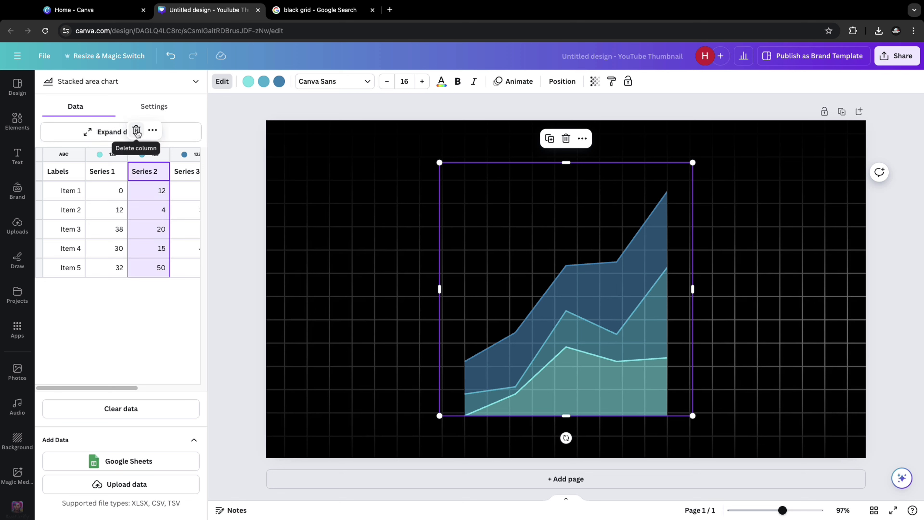
click(136, 131)
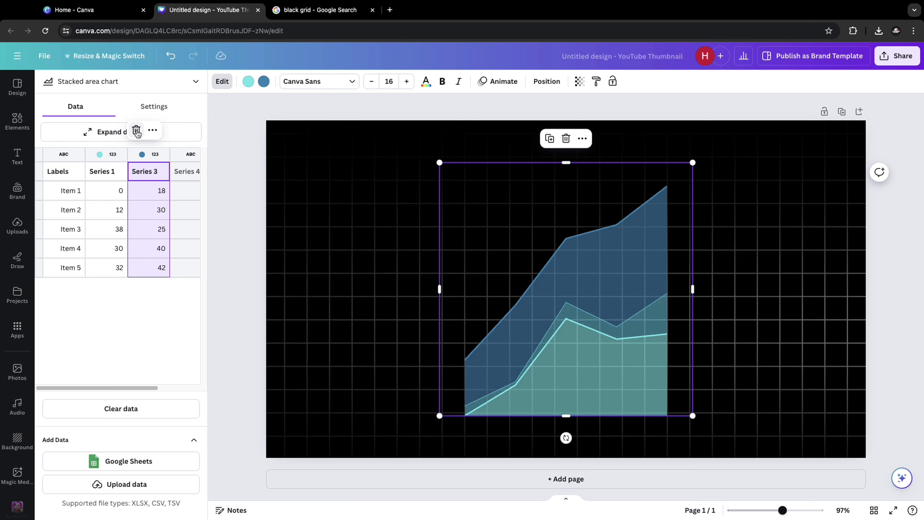
Make the first chart series green and the other series black.
click(248, 82)
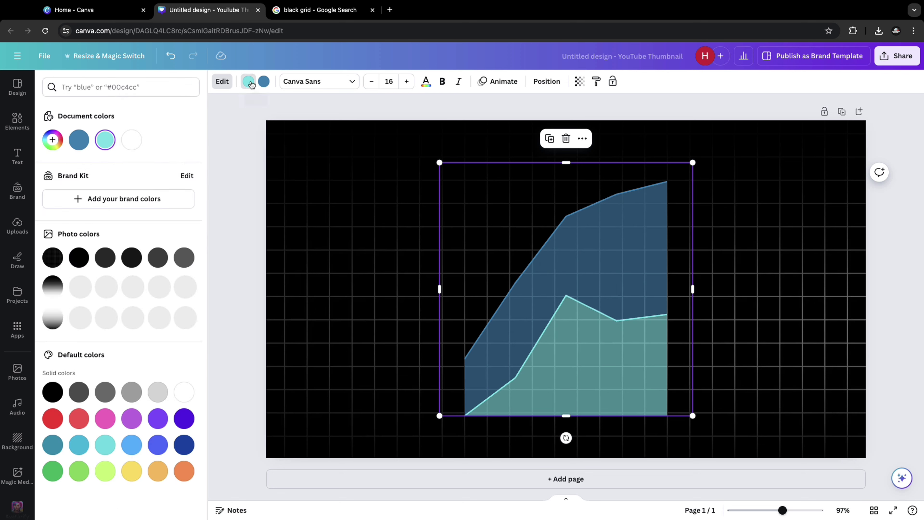
click(53, 472)
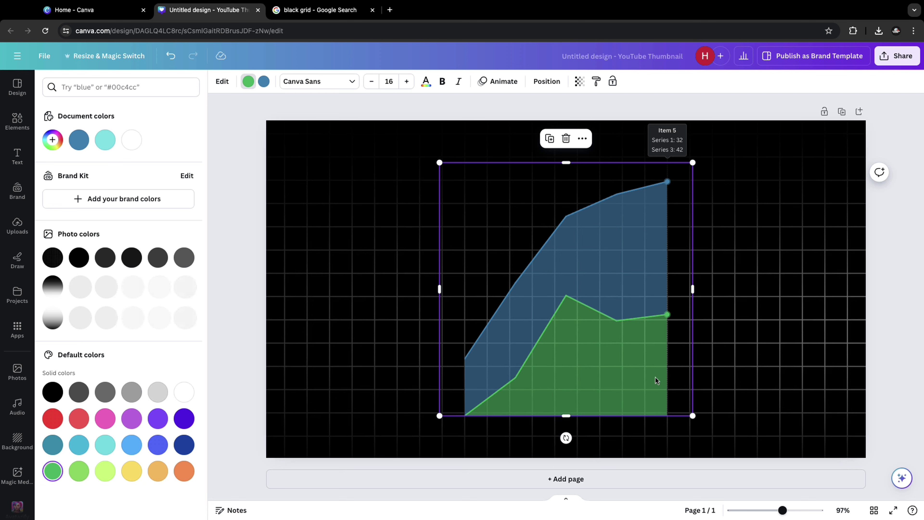
click(264, 81)
click(79, 257)
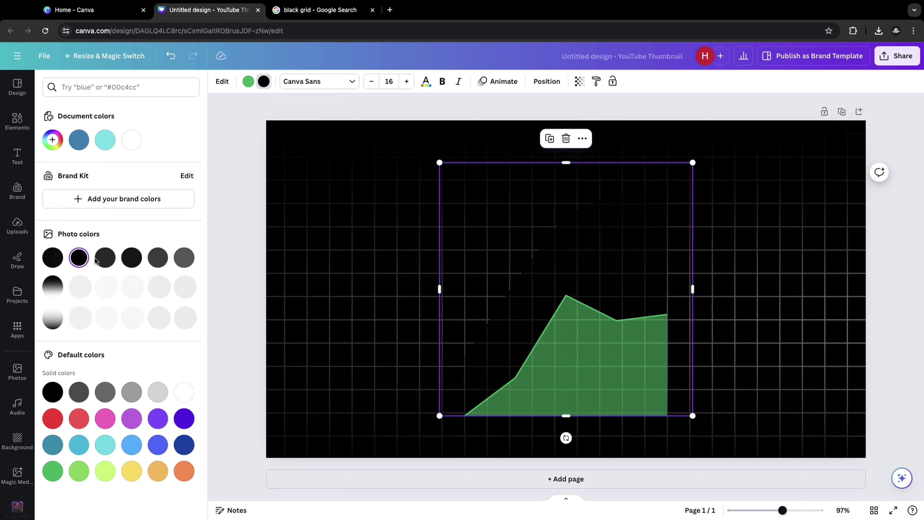
click(106, 259)
click(79, 258)
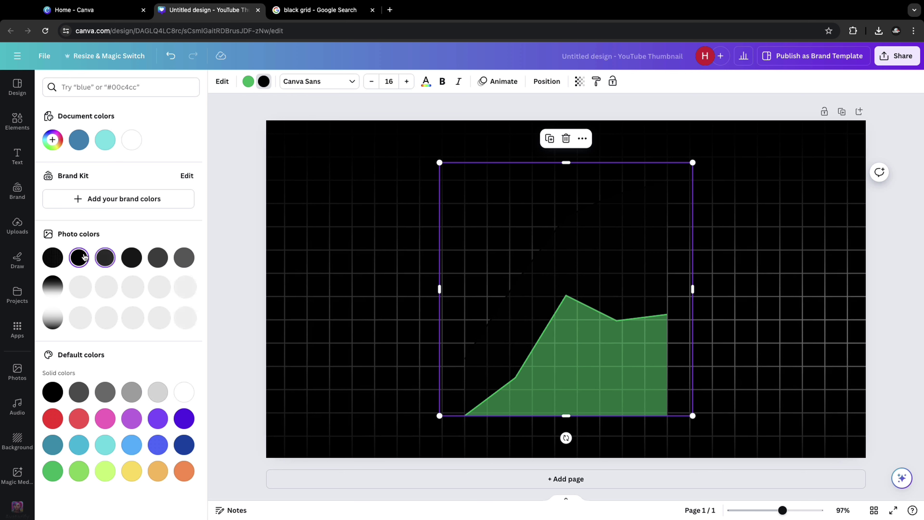
Stretch the chart left, right, down and up to about 1,223 × 670.
drag(440, 289, 283, 296)
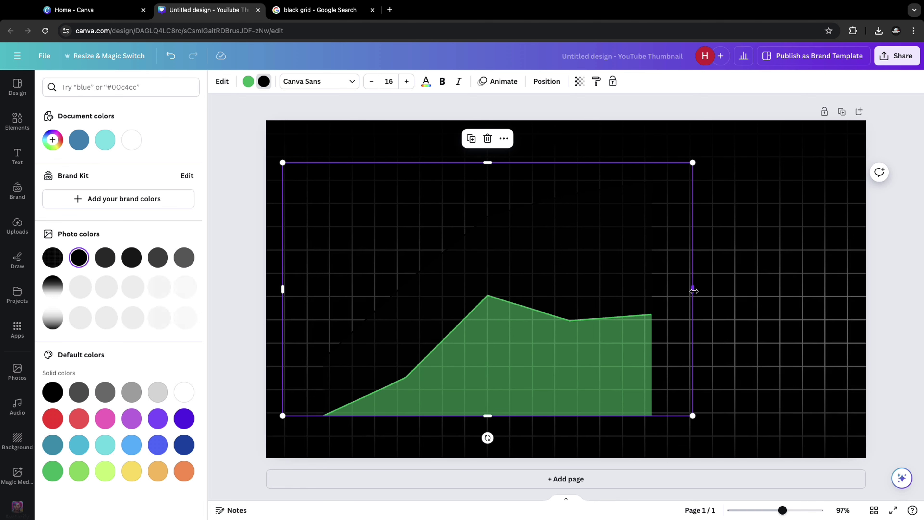
drag(692, 290, 856, 289)
drag(570, 417, 570, 450)
drag(569, 163, 574, 136)
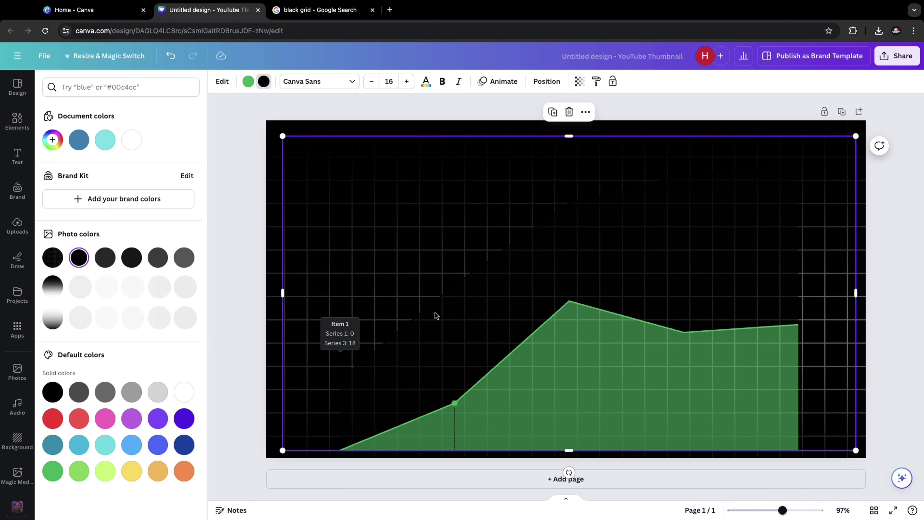
Set Series 1 values to 70 for Item 4 and 90 for Item 5.
click(571, 366)
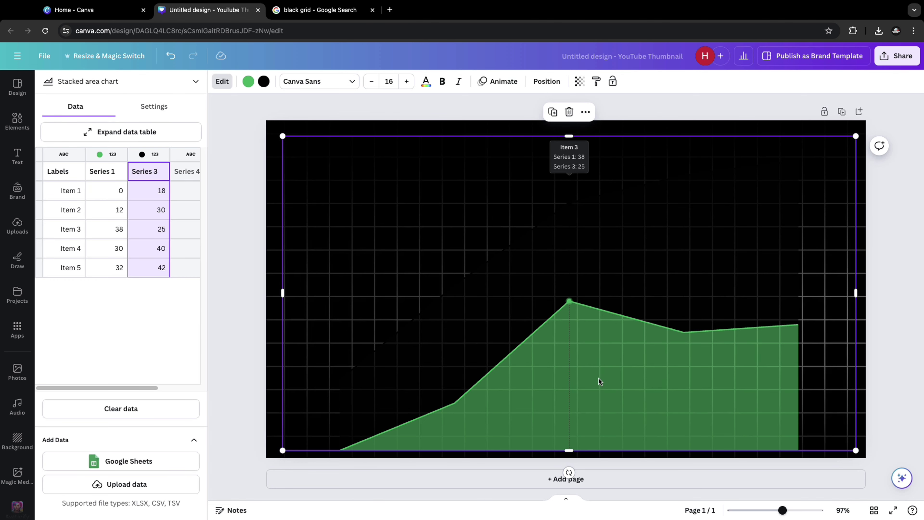
click(119, 251)
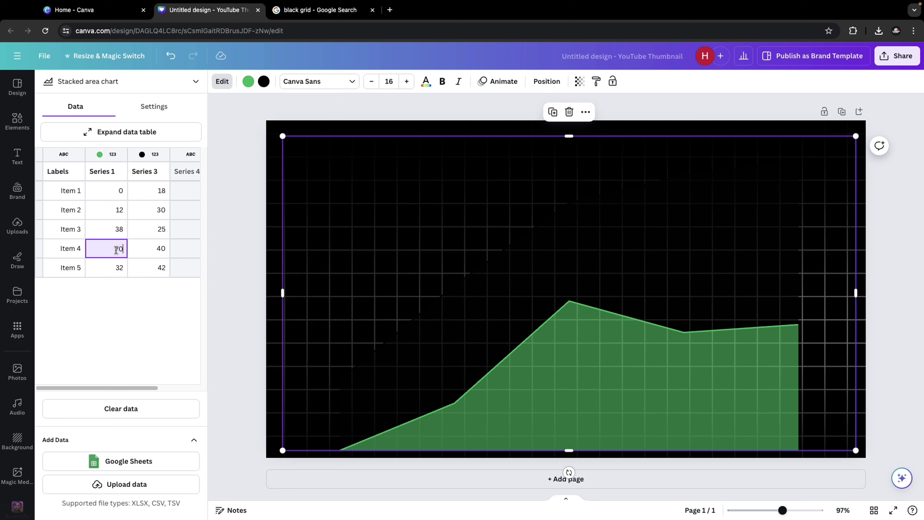
text(70)
key(Return)
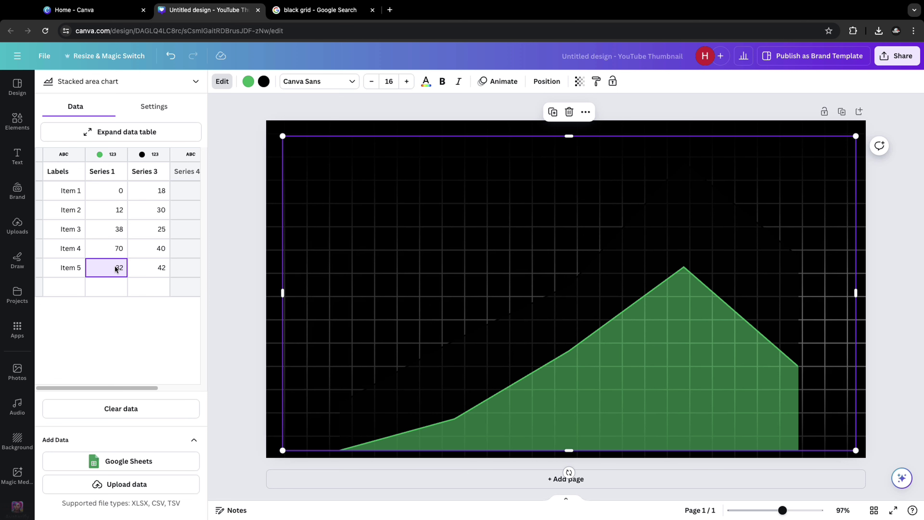
text(90)
key(Return)
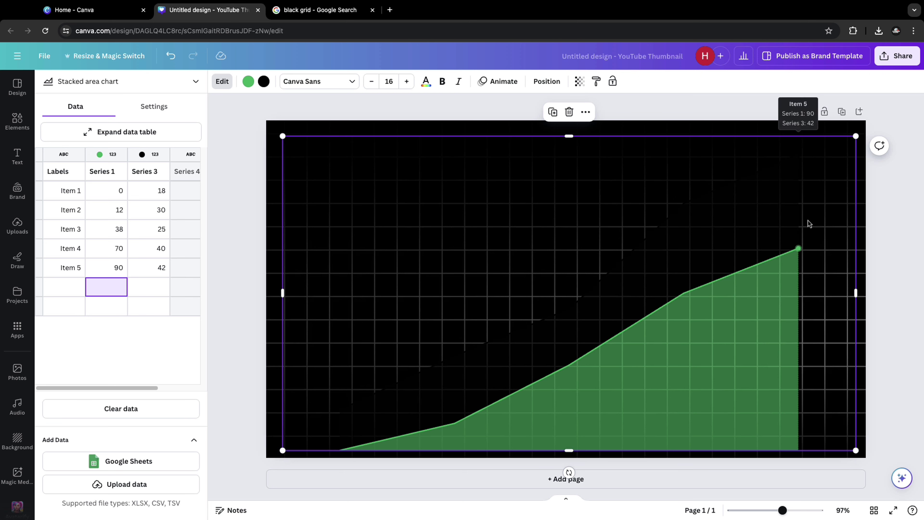
mouse_move(798, 251)
mouse_down()
mouse_move(799, 242)
mouse_move(805, 254)
mouse_up()
Add a new row 'Item 6' with a Series 1 value of 99.
click(70, 289)
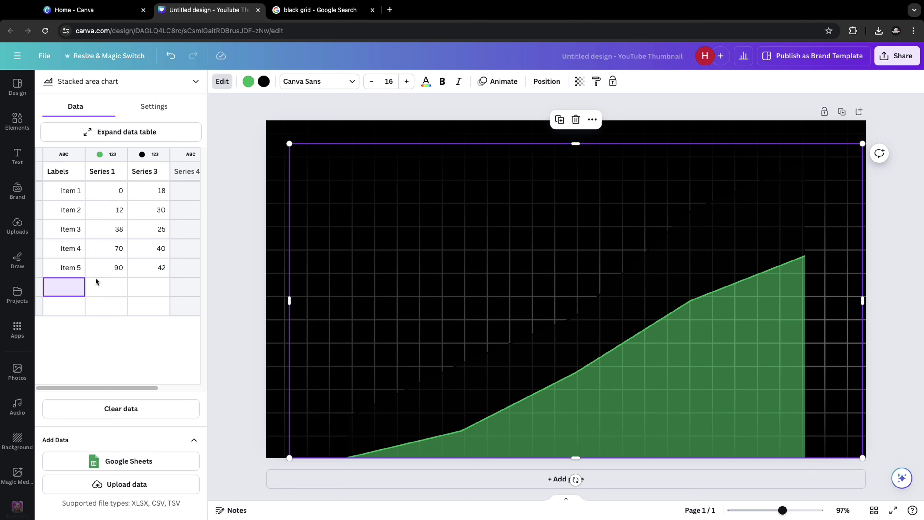
text(Item 6)
click(113, 292)
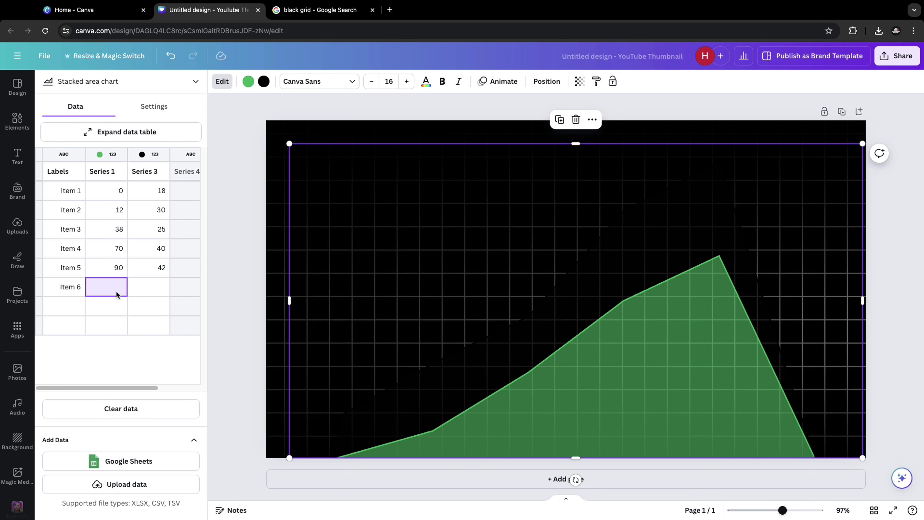
text(99)
key(Return)
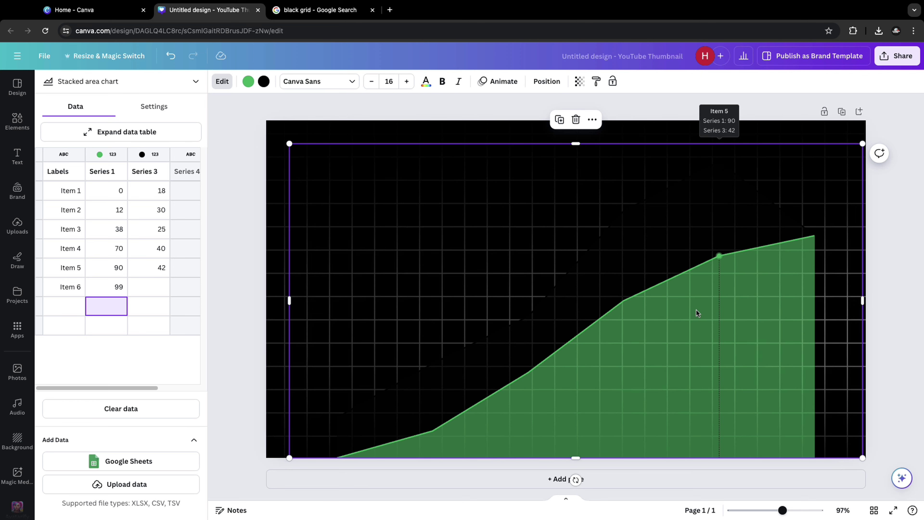
mouse_move(697, 309)
mouse_down()
mouse_move(706, 298)
mouse_move(692, 300)
mouse_up()
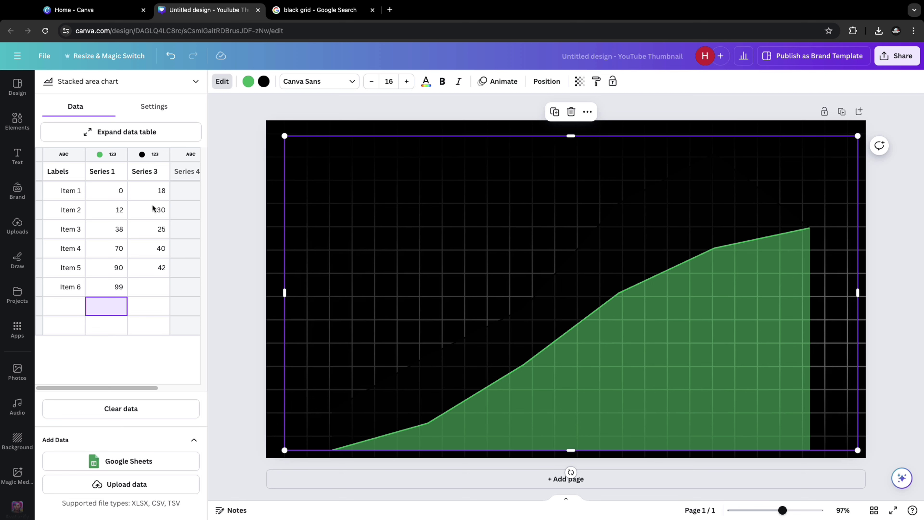
Set Series 3 to 90 for Items 1, 2 and 3.
click(158, 198)
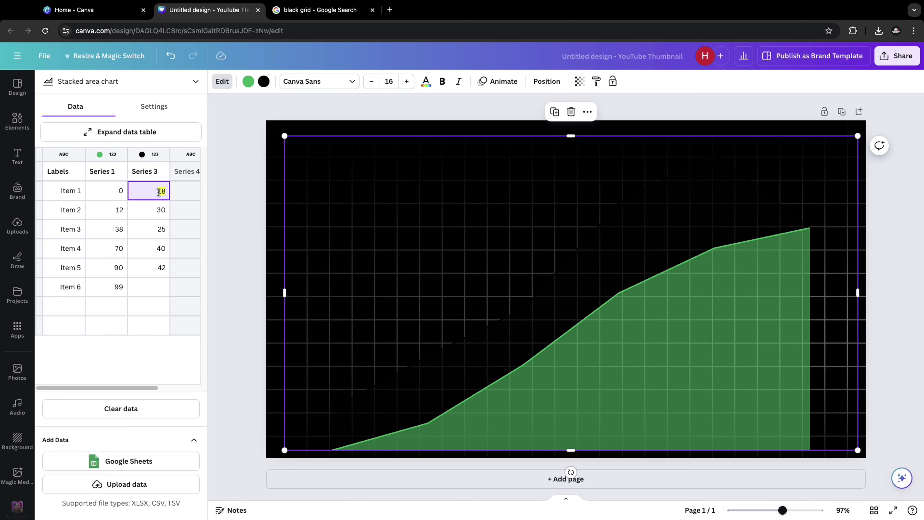
key(Return)
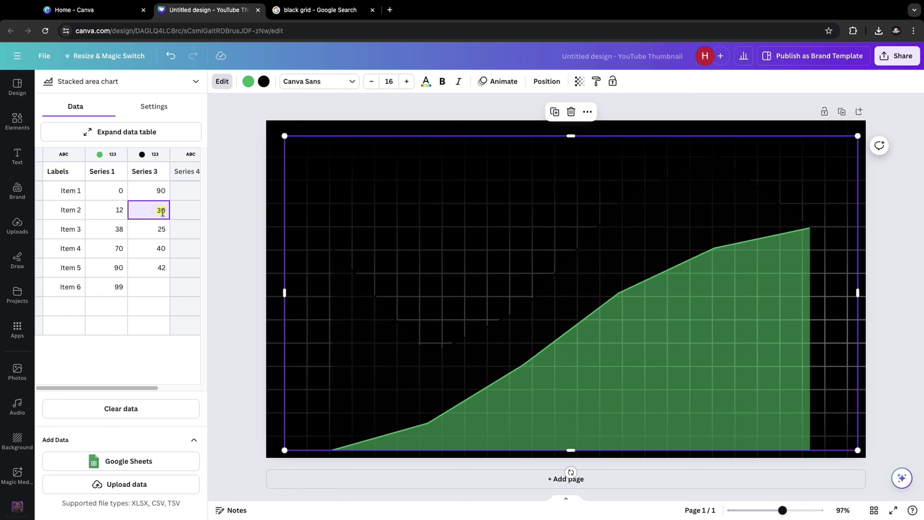
text(90)
key(Return)
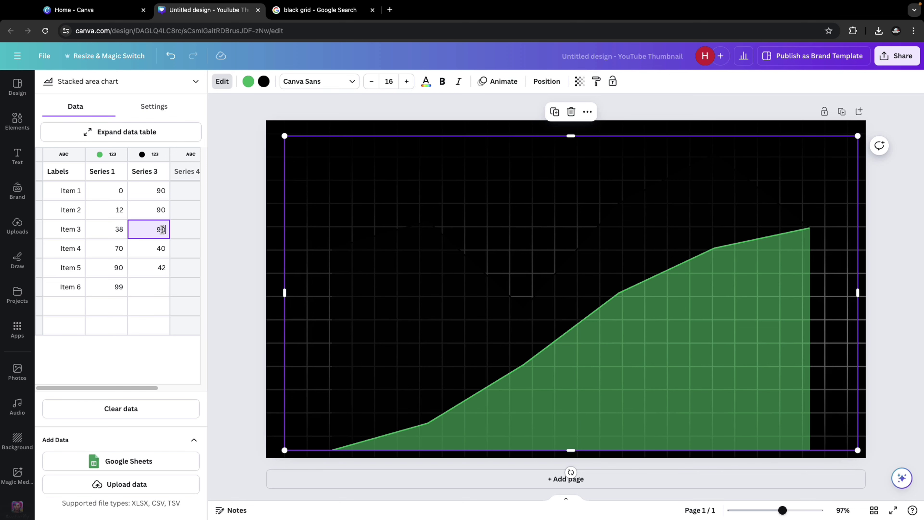
key(Return)
key(Return)
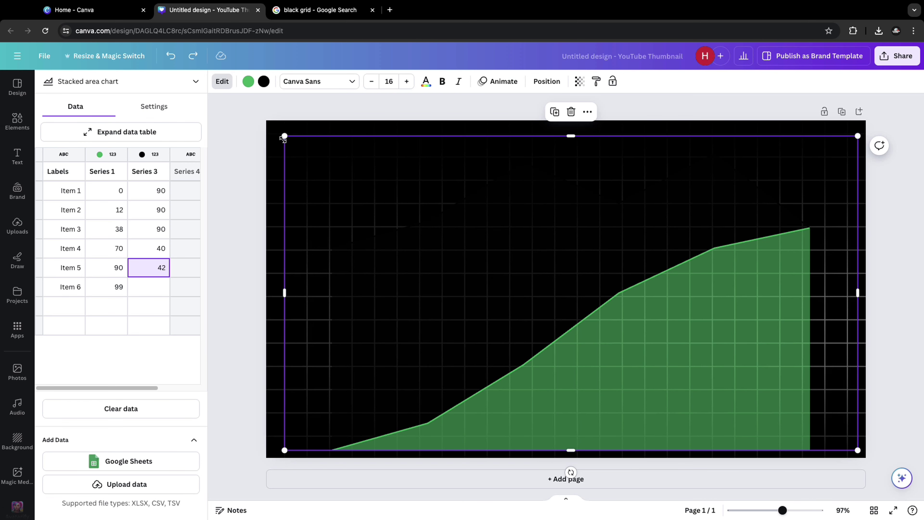
Stretch the chart past all canvas edges and set its transparency to 75.
drag(284, 135, 180, 105)
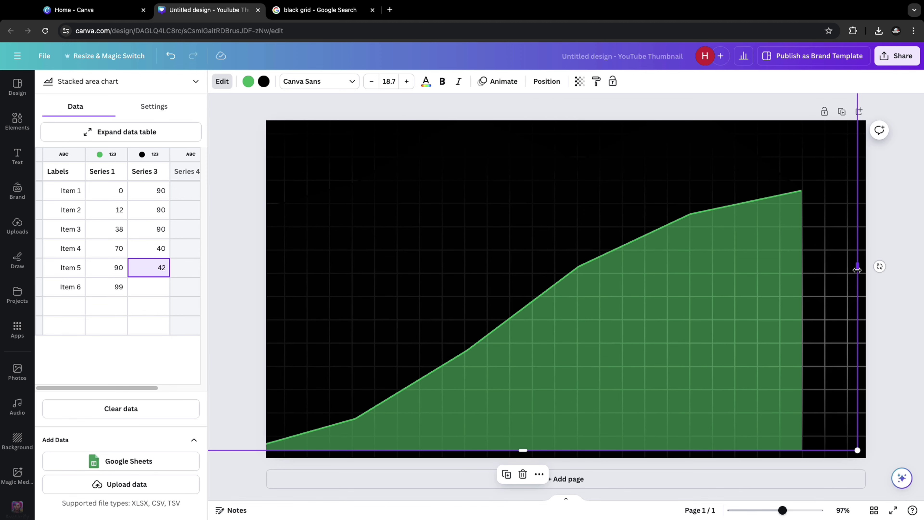
drag(858, 270, 921, 273)
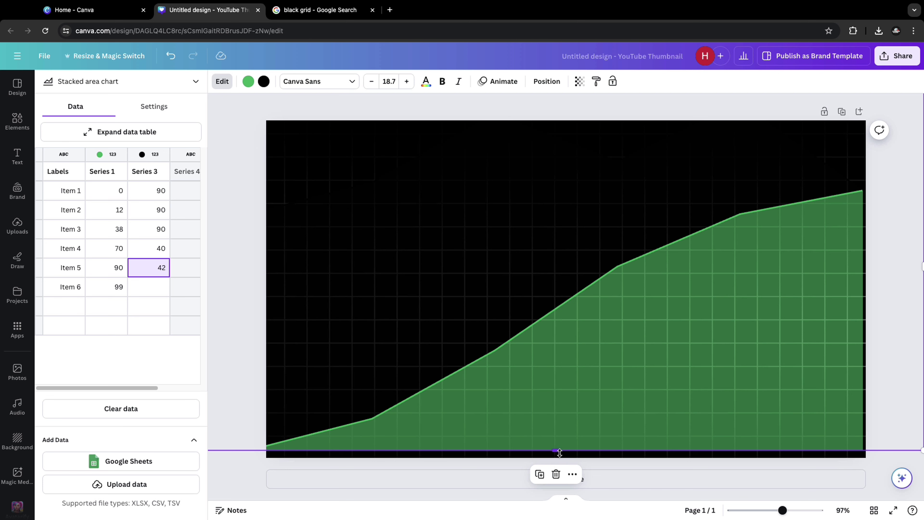
drag(560, 455, 561, 462)
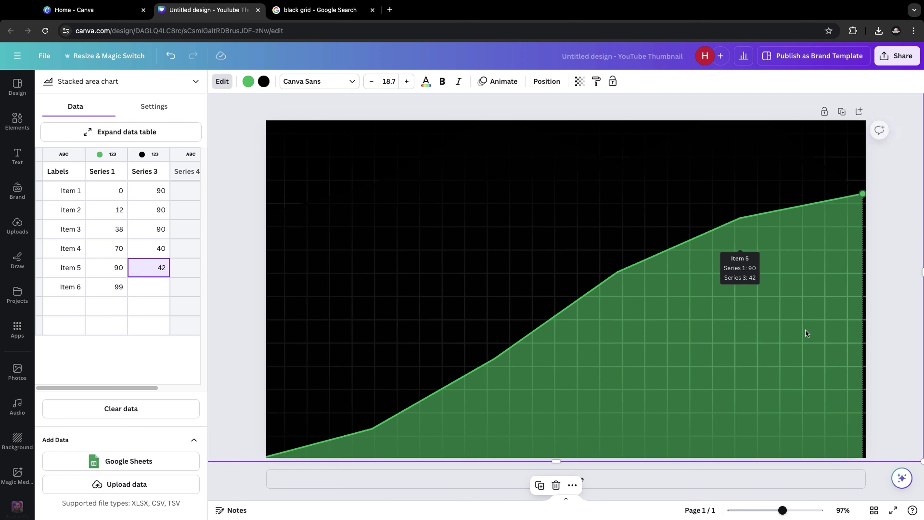
click(741, 364)
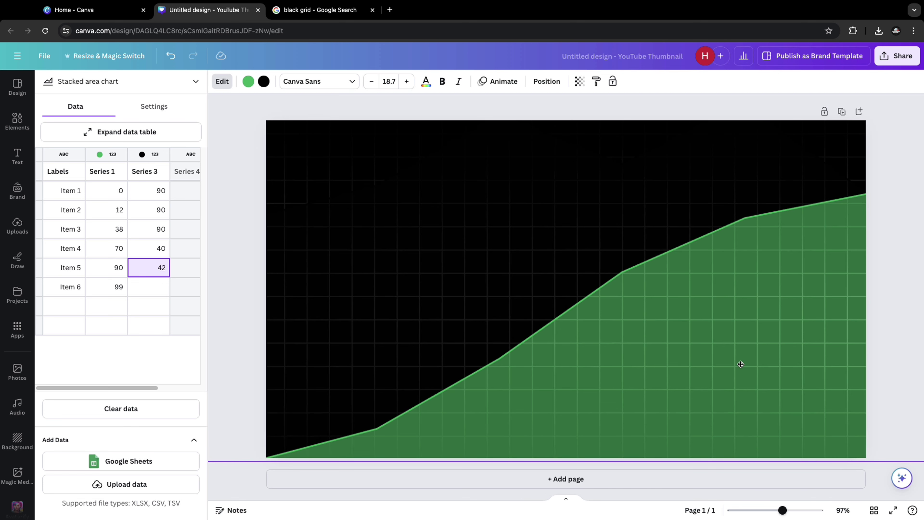
click(222, 81)
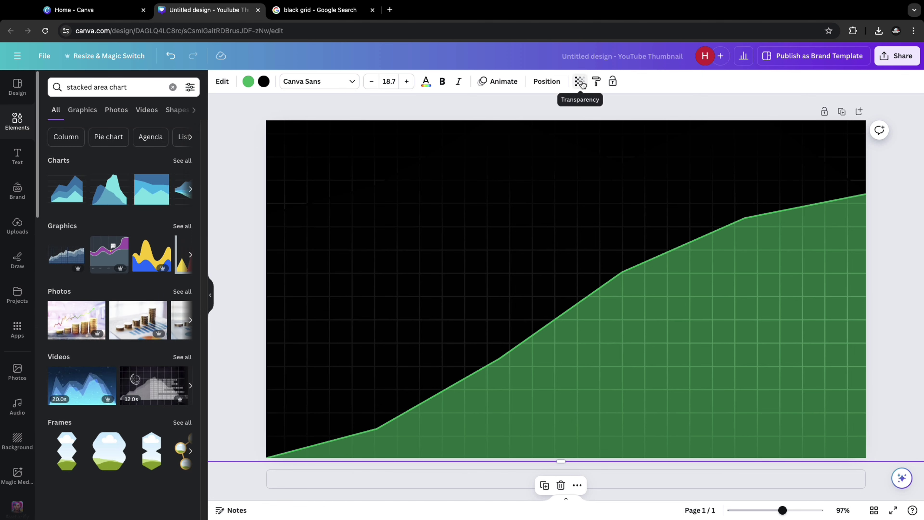
click(581, 83)
drag(547, 121, 536, 125)
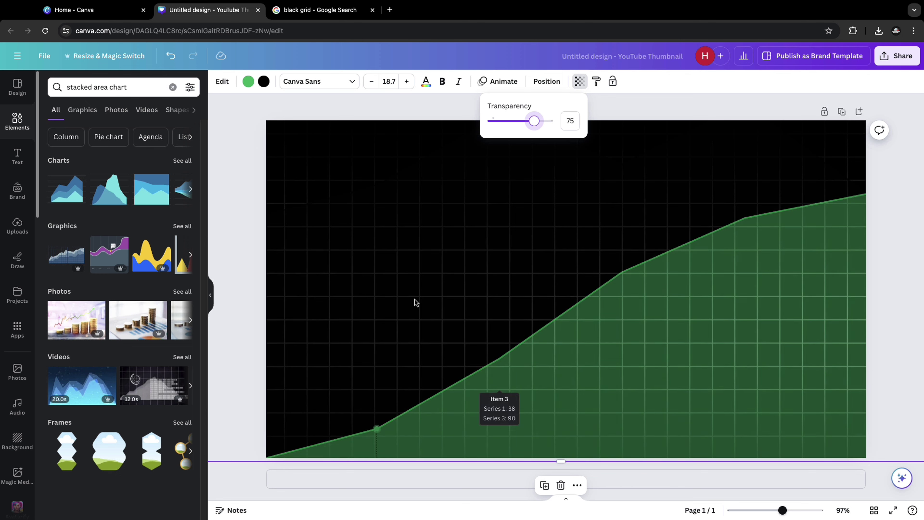
Search elements for facial expression photos and add the shouting bearded man.
click(244, 127)
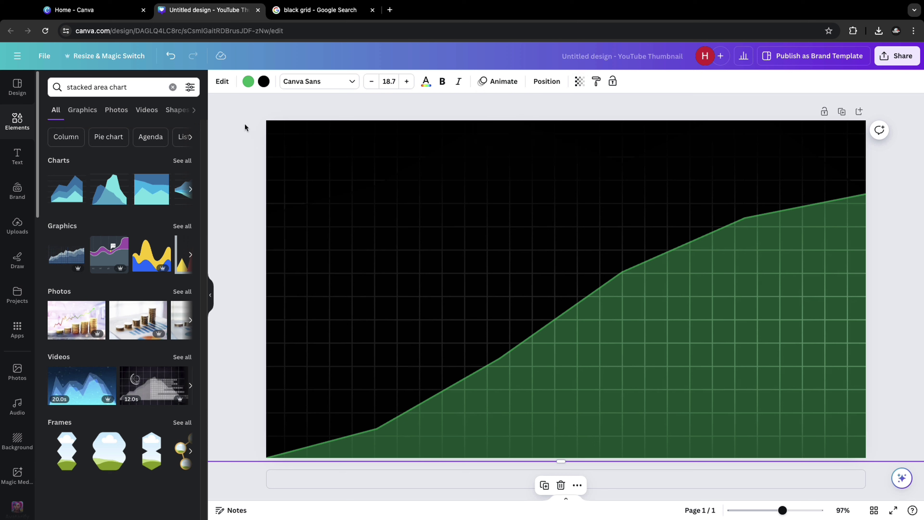
click(8, 123)
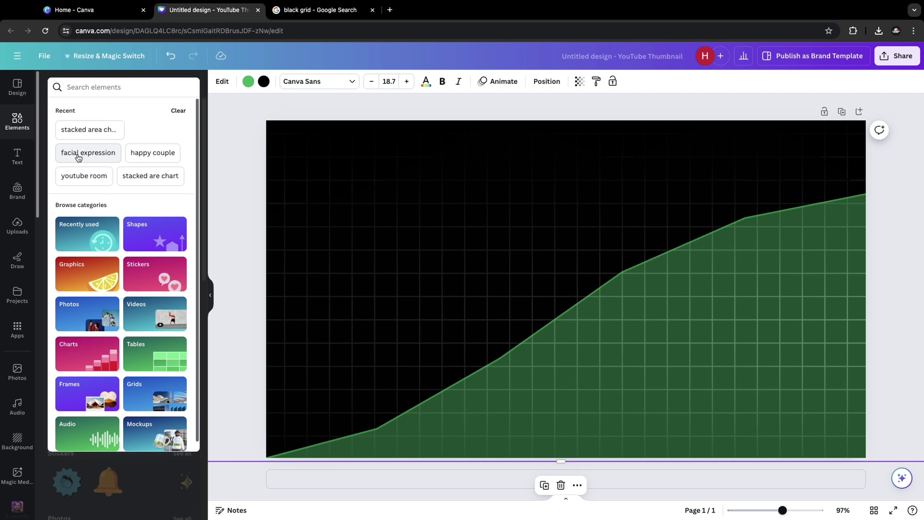
click(77, 157)
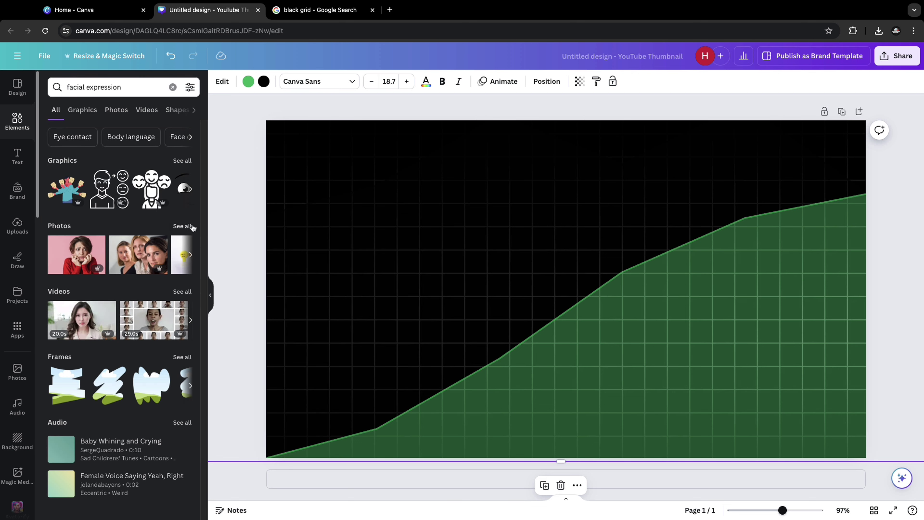
click(183, 227)
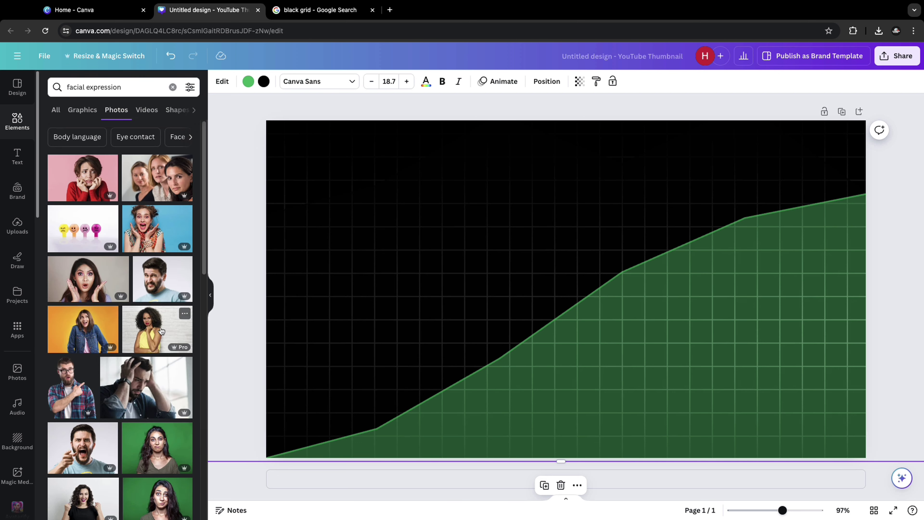
scroll(162, 331, down, 5)
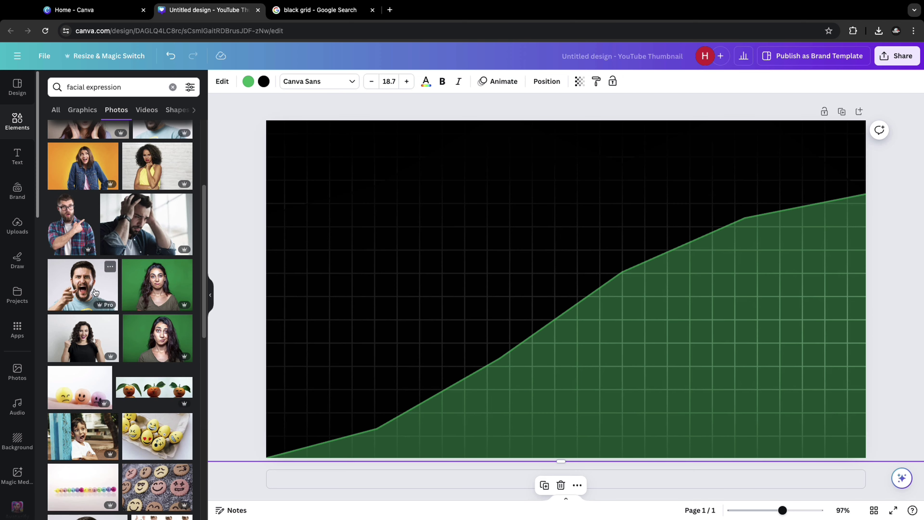
click(88, 291)
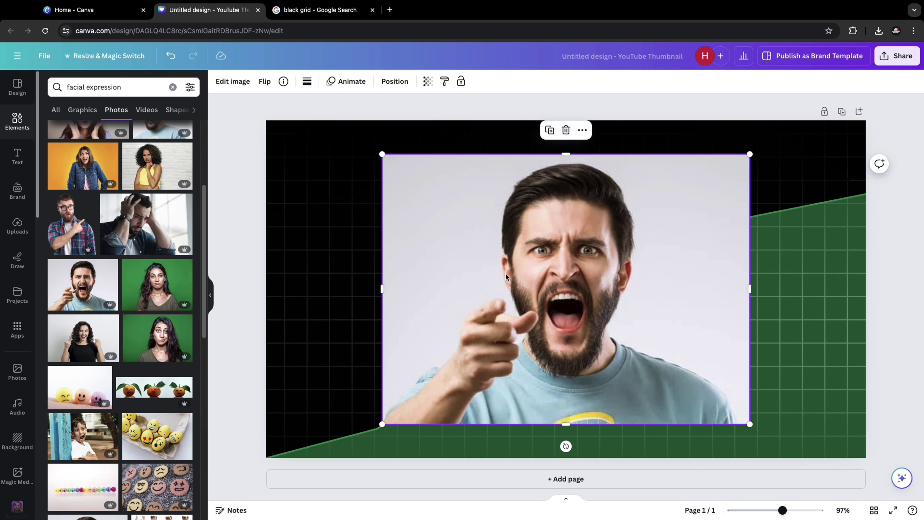
Remove the man's photo background with BG Remover and move him lower.
click(229, 83)
click(67, 155)
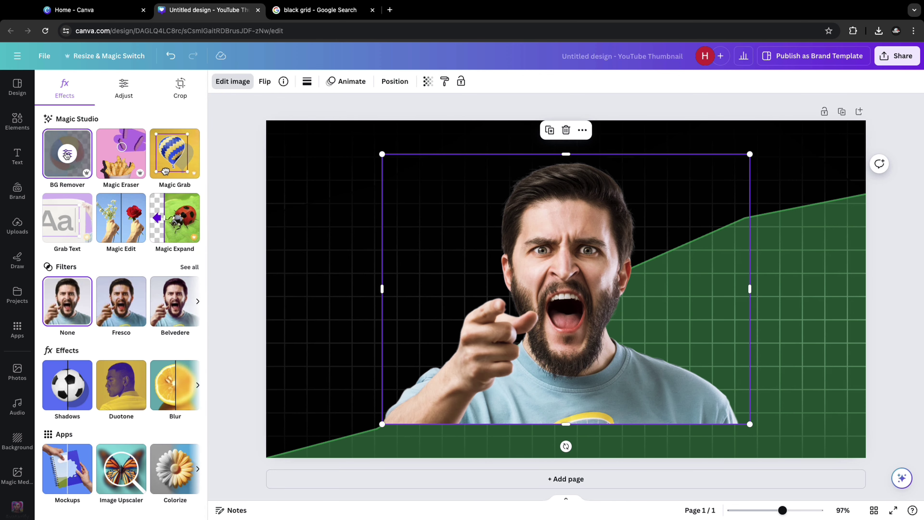
drag(538, 297, 534, 330)
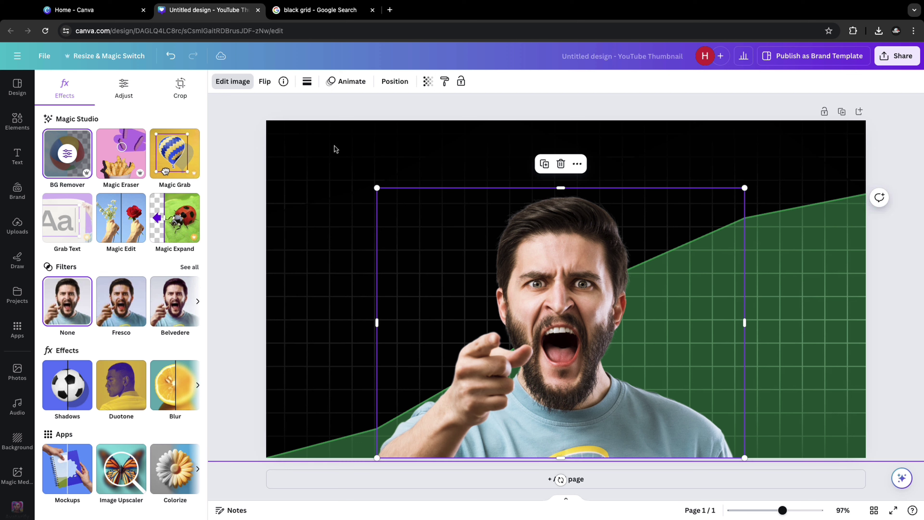
Add a green Glow shadow around the cut-out man.
click(71, 395)
click(71, 192)
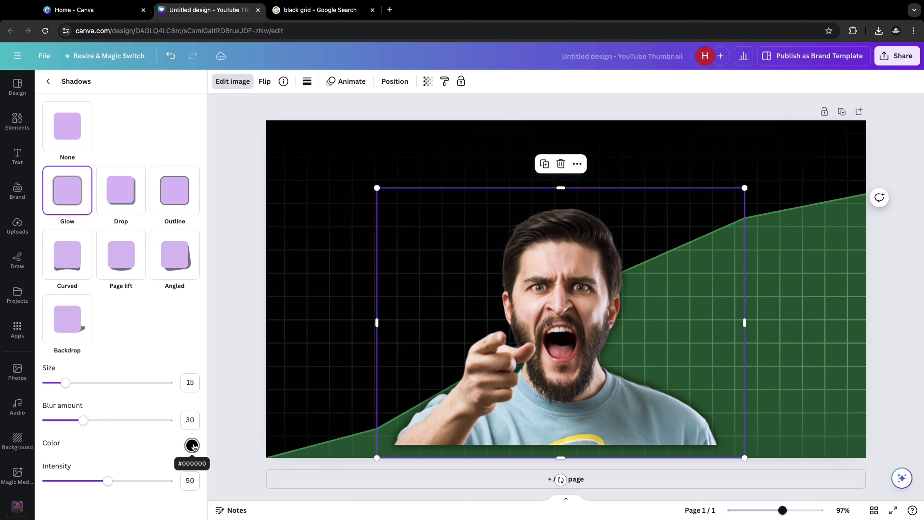
drag(59, 380, 54, 383)
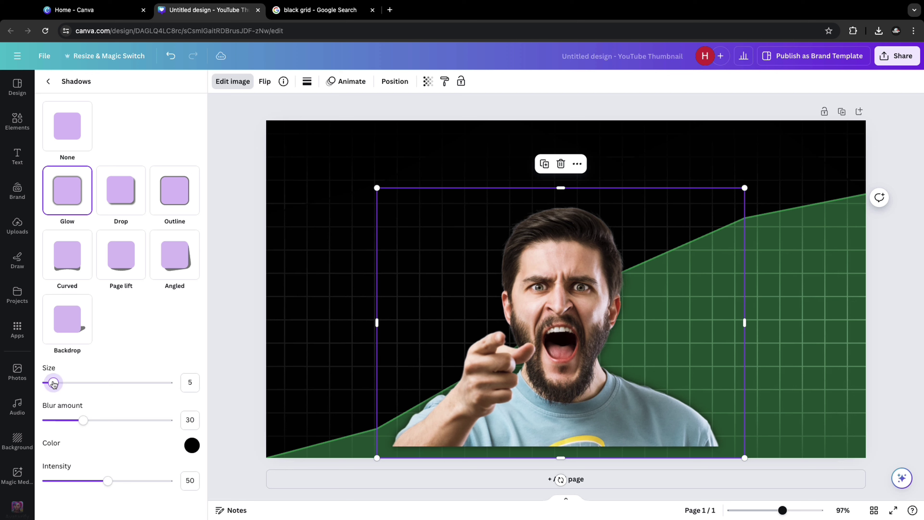
click(191, 446)
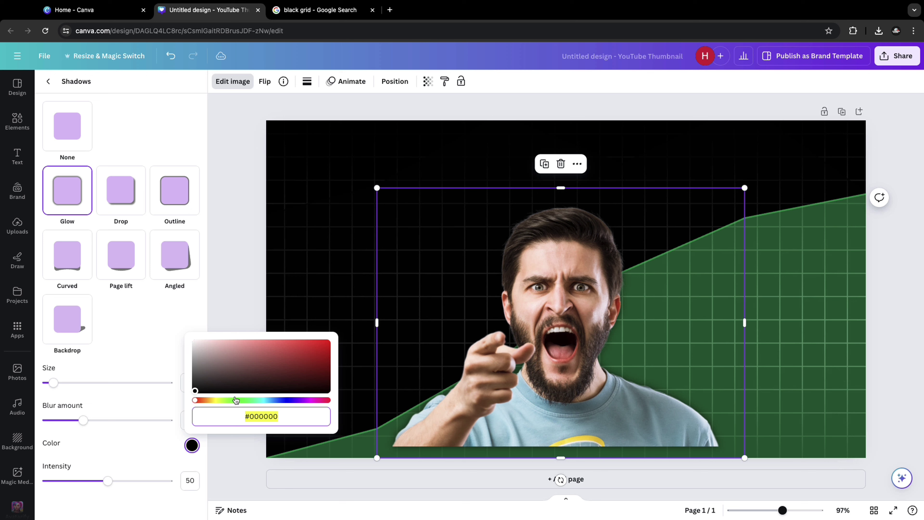
drag(195, 401, 320, 345)
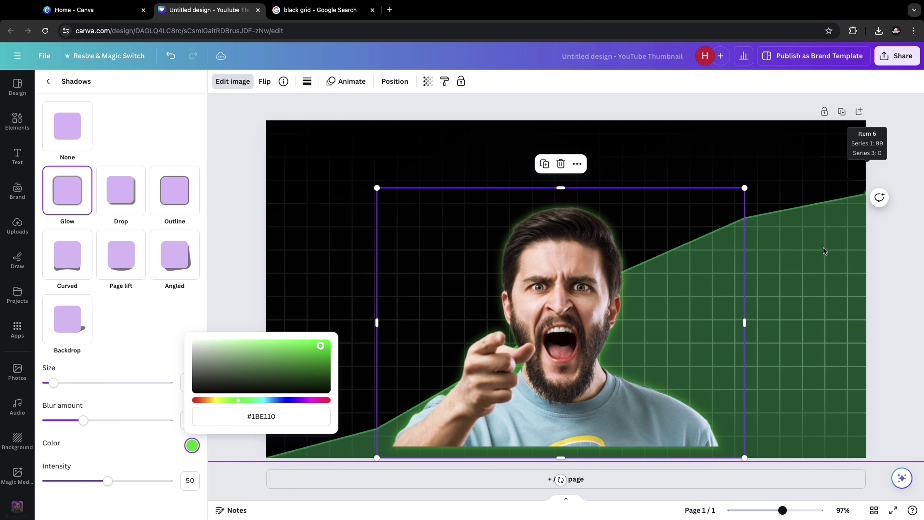
click(230, 227)
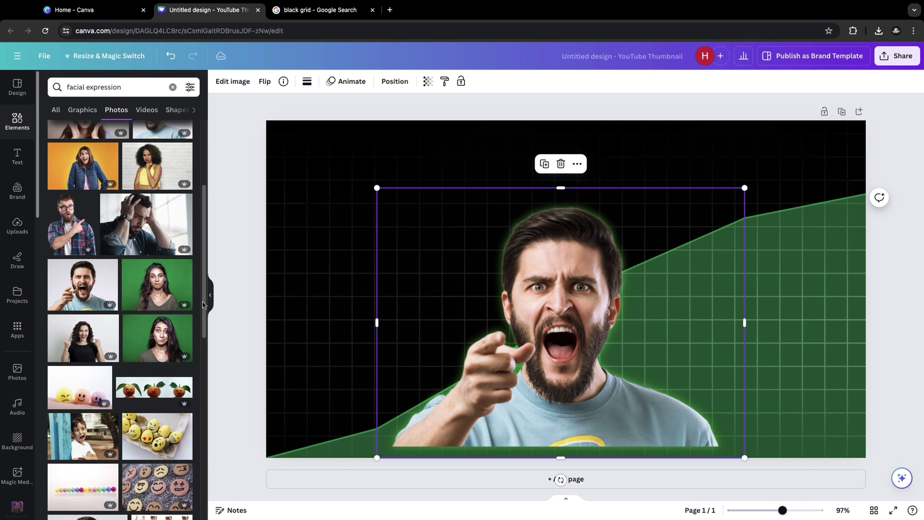
Tune the glow to Size 3, Blur 9 and Intensity 67.
click(232, 83)
click(80, 384)
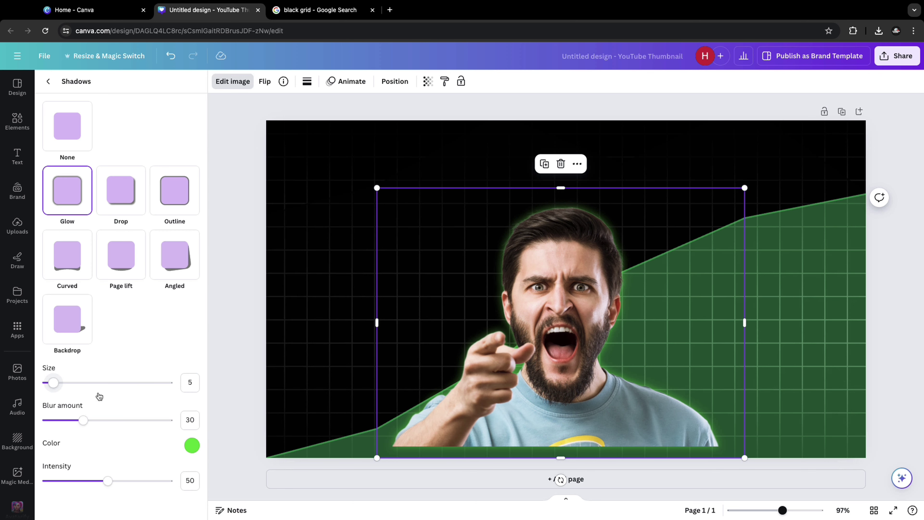
drag(83, 420, 58, 422)
drag(107, 481, 128, 480)
mouse_move(53, 382)
mouse_down()
mouse_move(62, 382)
mouse_move(51, 383)
mouse_up()
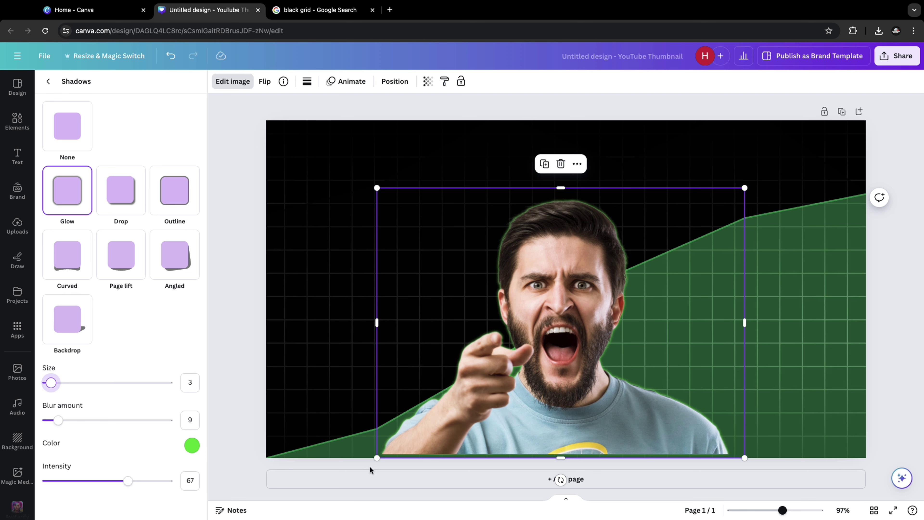
Enlarge the man's photo slightly and nudge it into place.
drag(377, 458, 360, 469)
drag(538, 422, 524, 421)
key(Escape)
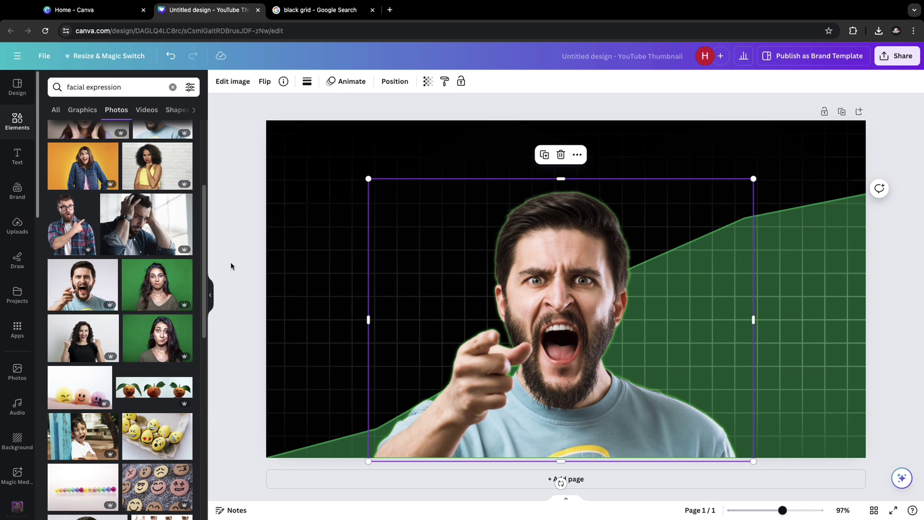
click(333, 272)
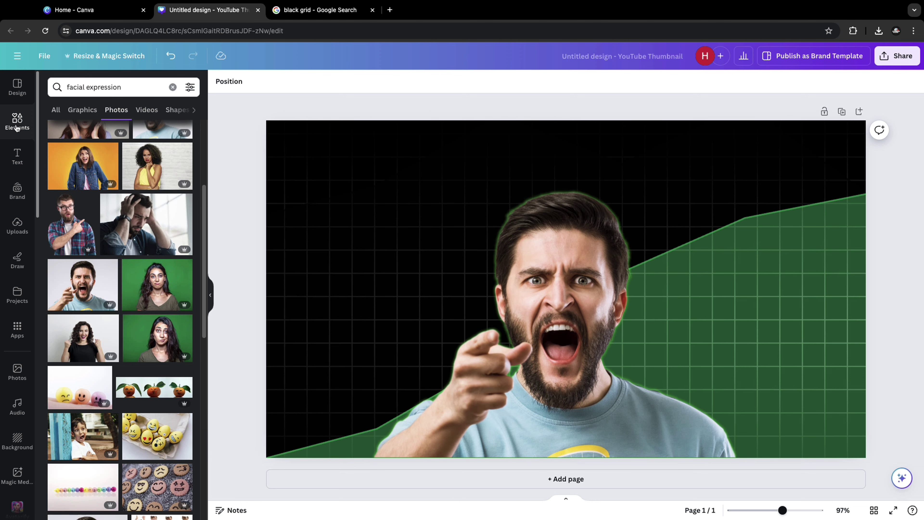
Replace the black grid Google search with a search for 'money png'.
click(328, 13)
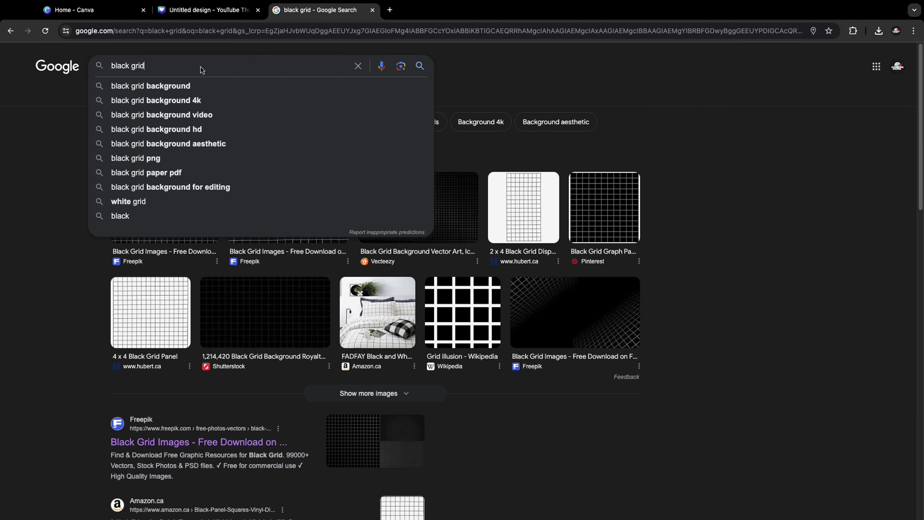
triple_click(150, 68)
text(money png)
key(BackSpace)
key(BackSpace)
key(BackSpace)
key(BackSpace)
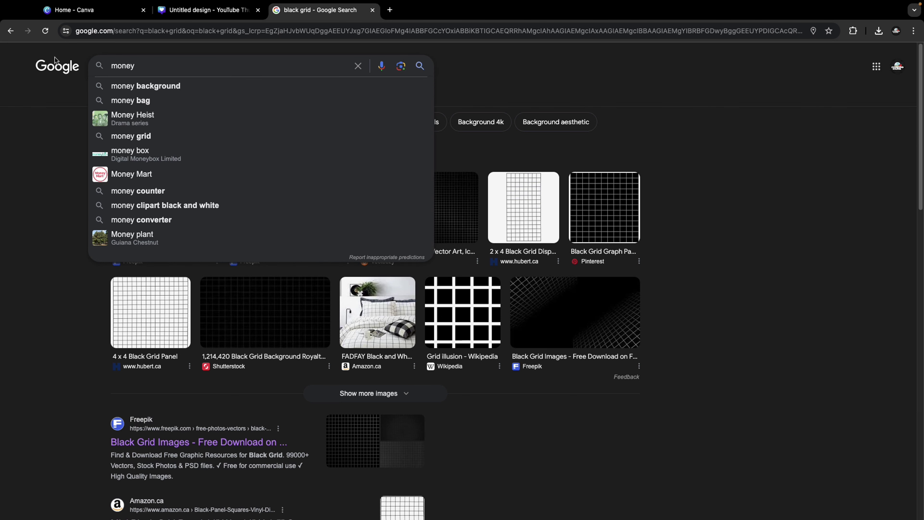
text(p)
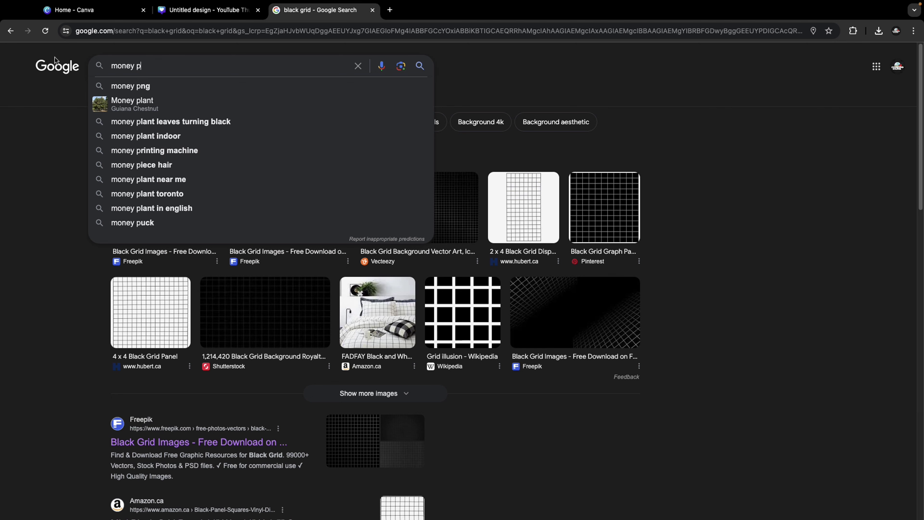
text(ng)
key(Return)
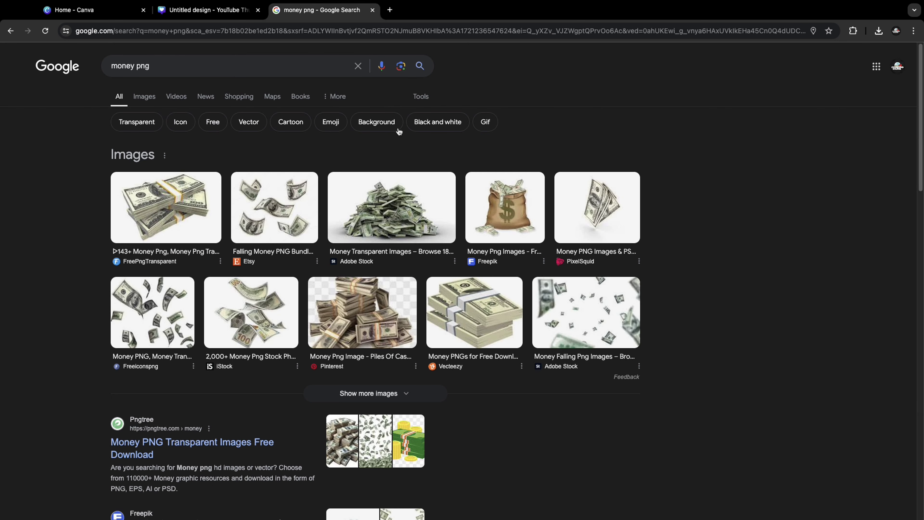
Add the uploaded money image to the thumbnail and remove its background.
click(201, 16)
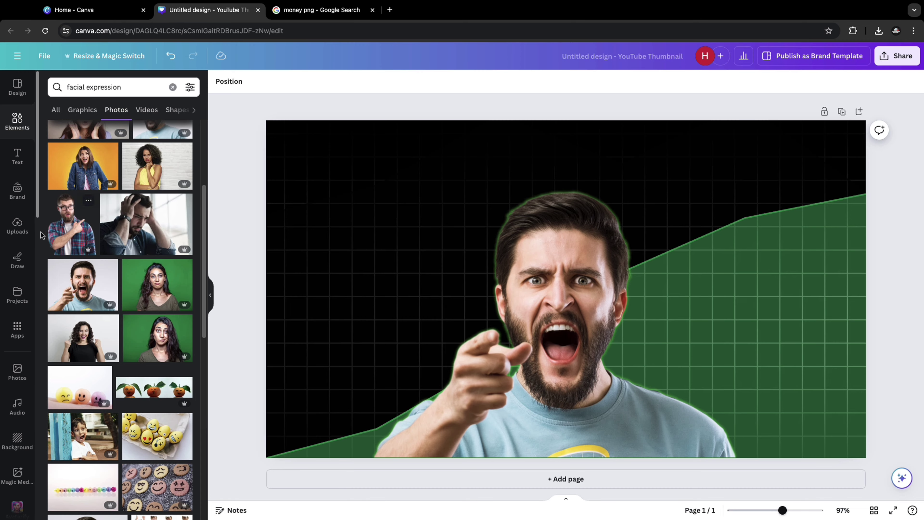
click(16, 231)
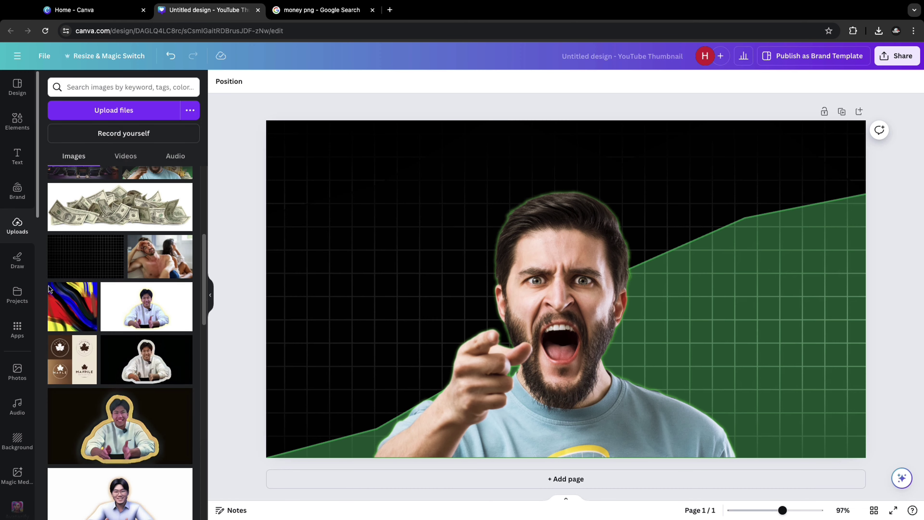
click(116, 210)
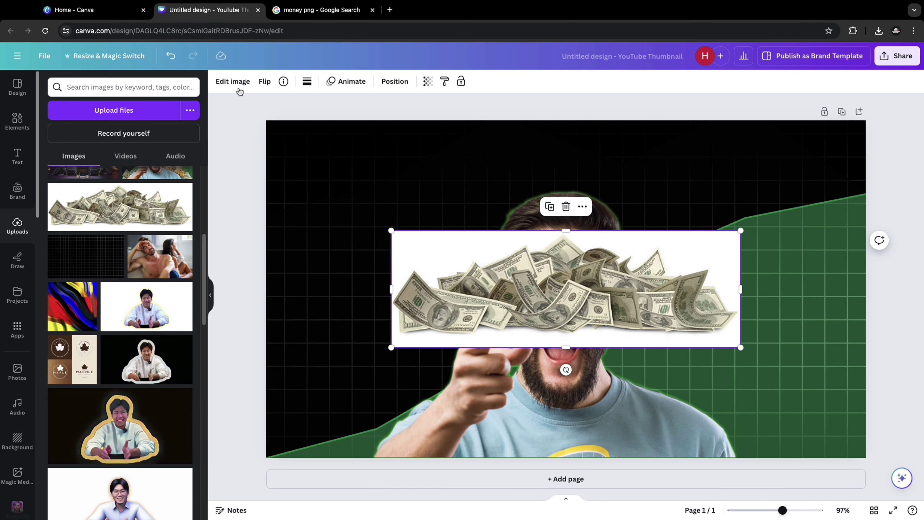
click(238, 89)
click(78, 161)
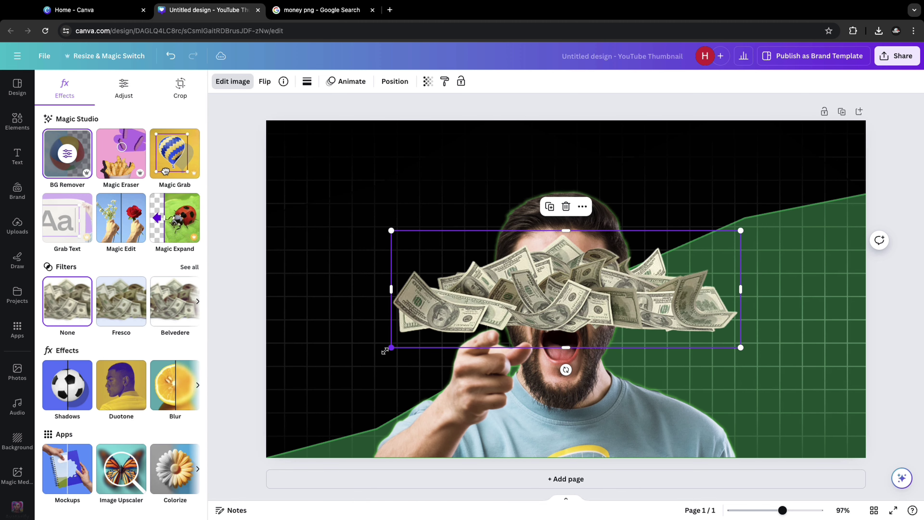
Stretch the money across the thumbnail's bottom and apply the golden Eldar filter.
drag(375, 355, 255, 399)
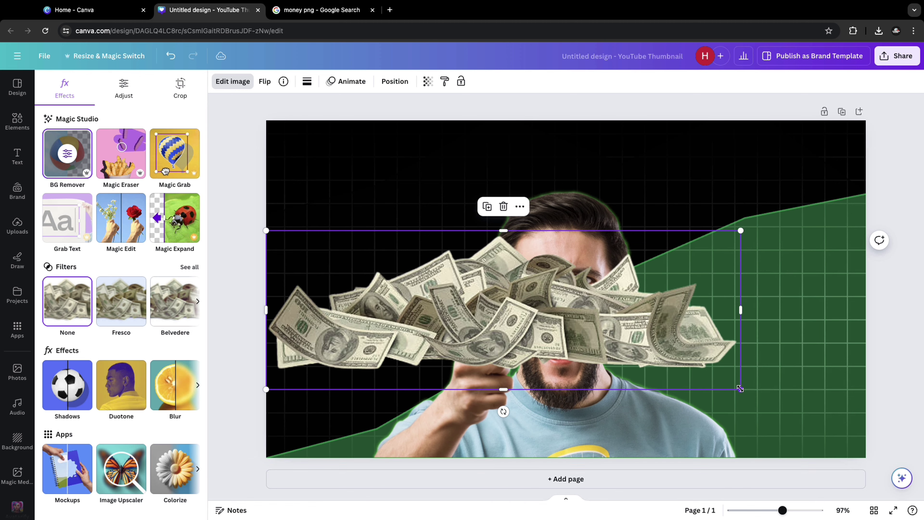
drag(740, 389, 864, 455)
drag(728, 361, 736, 412)
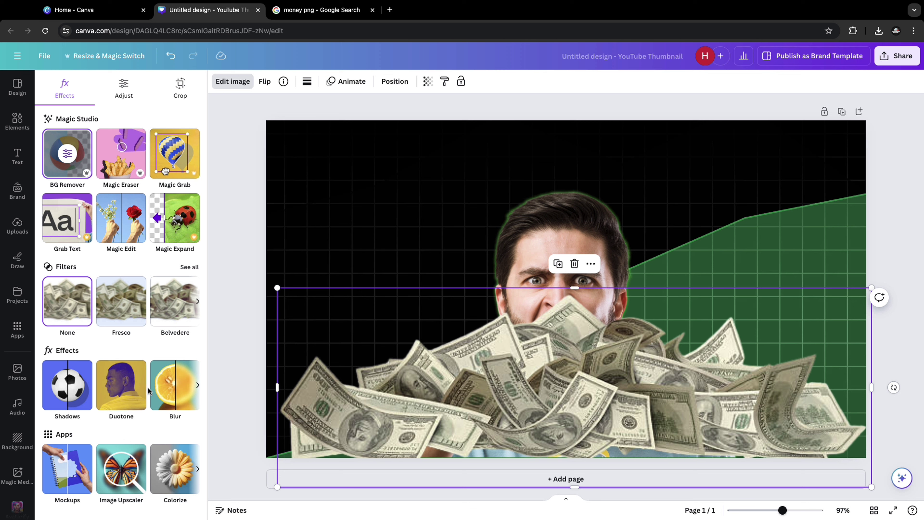
click(190, 266)
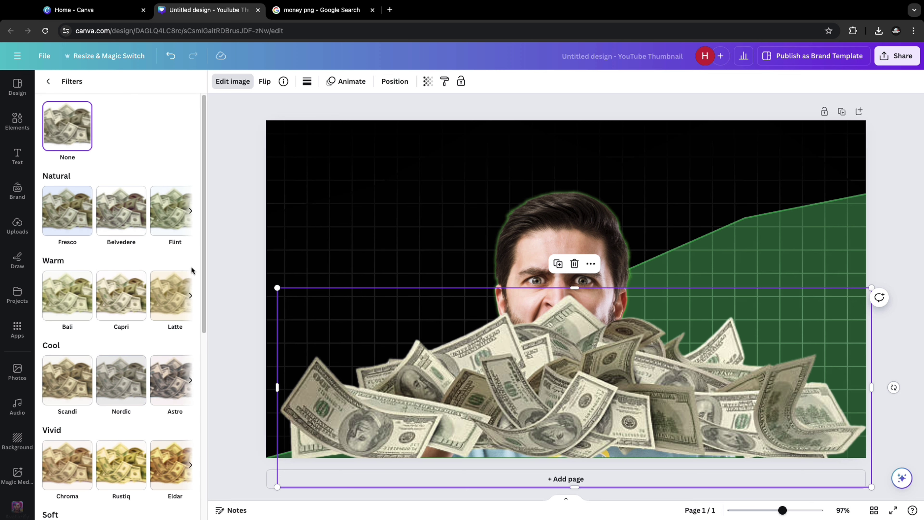
click(173, 462)
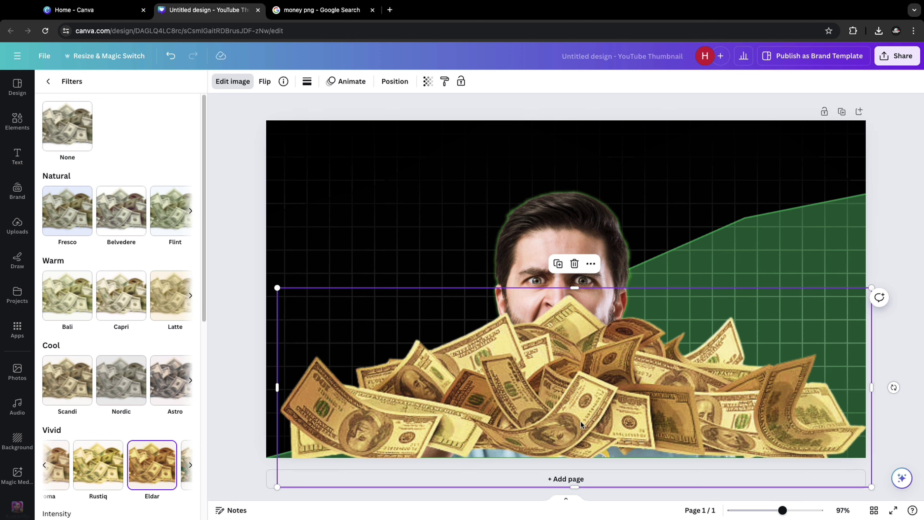
right_click(578, 414)
Move the money layer behind the man and nudge it up and left.
mouse_move(621, 332)
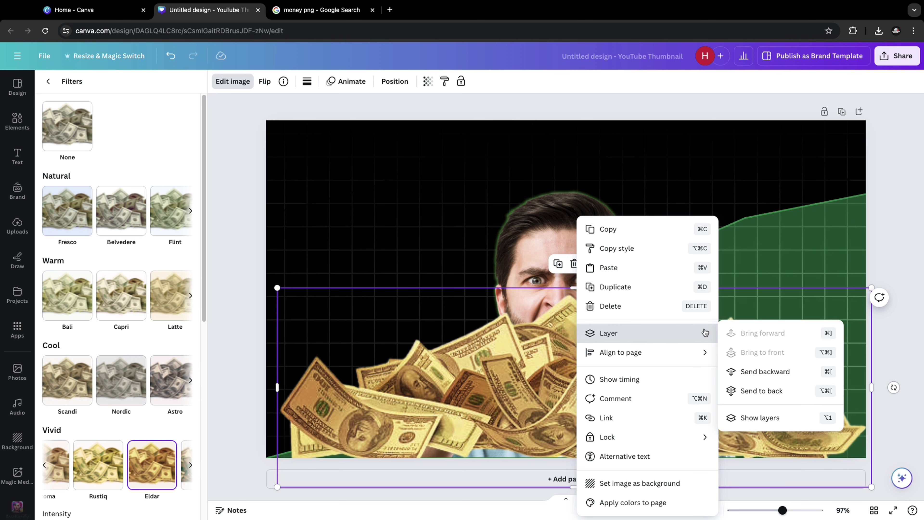
click(764, 418)
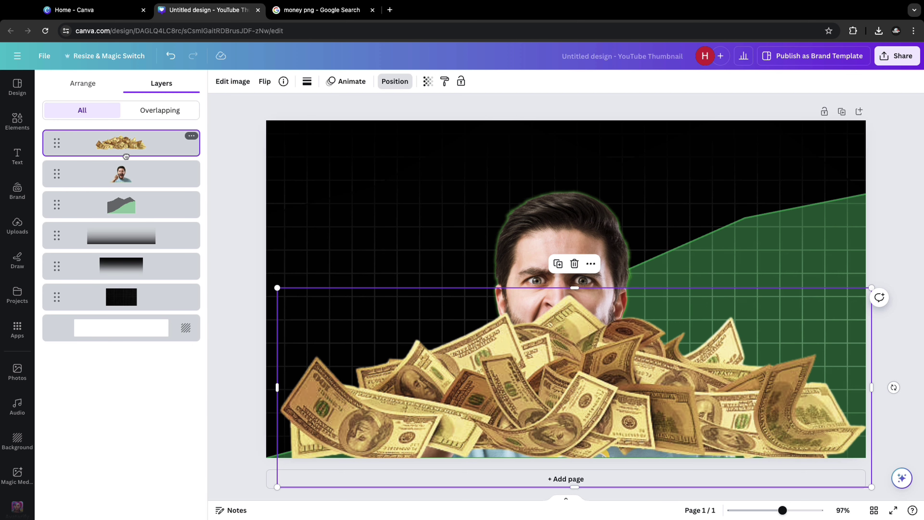
mouse_move(127, 158)
mouse_down()
mouse_move(126, 185)
mouse_move(126, 175)
mouse_up()
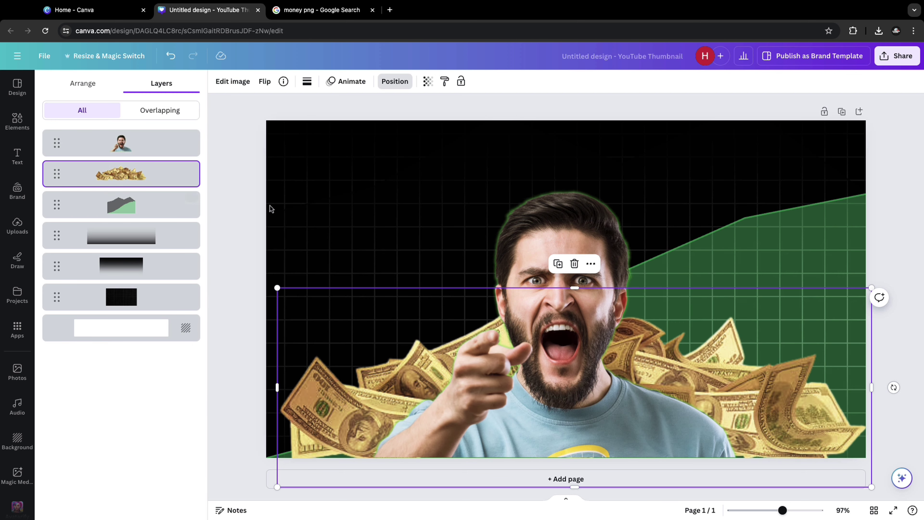
mouse_move(304, 320)
mouse_down()
mouse_move(283, 314)
mouse_move(297, 316)
mouse_up()
Enlarge the man to about 882 × 647, shift him right, and lower the money slightly.
click(250, 283)
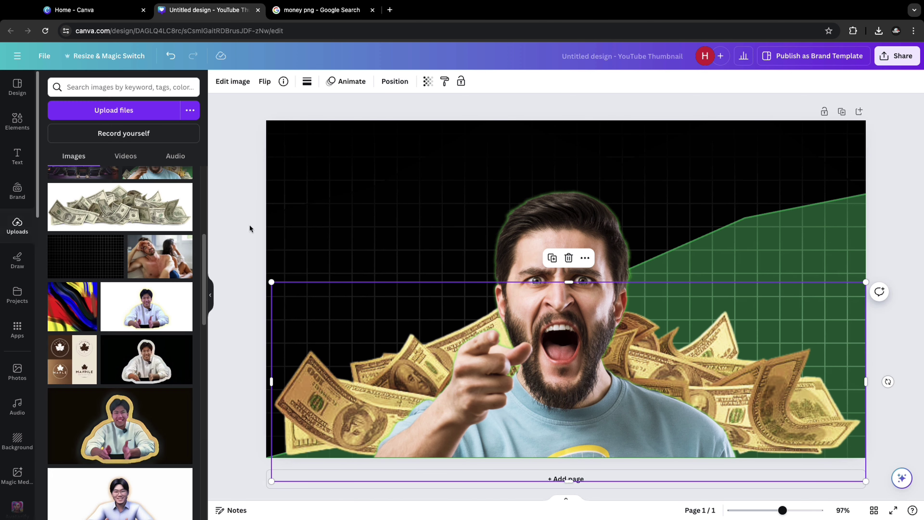
click(232, 148)
click(546, 254)
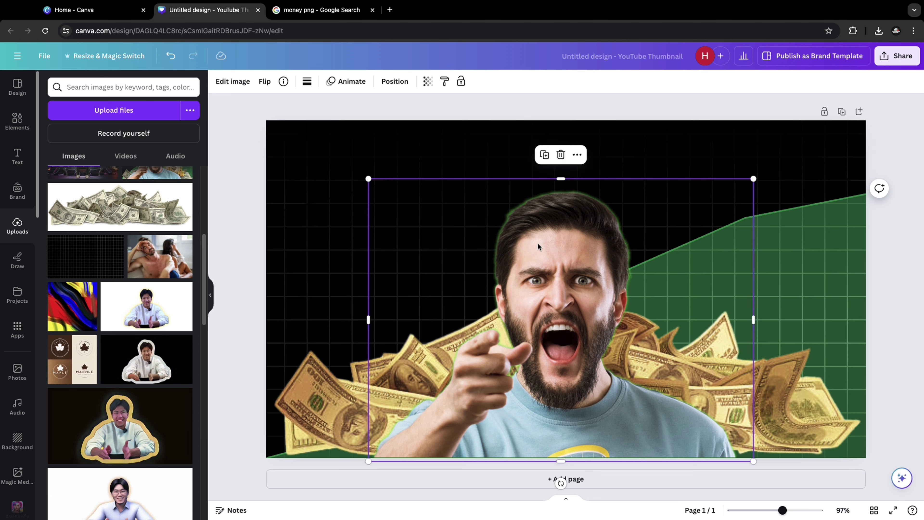
drag(366, 178, 341, 159)
drag(503, 305, 516, 300)
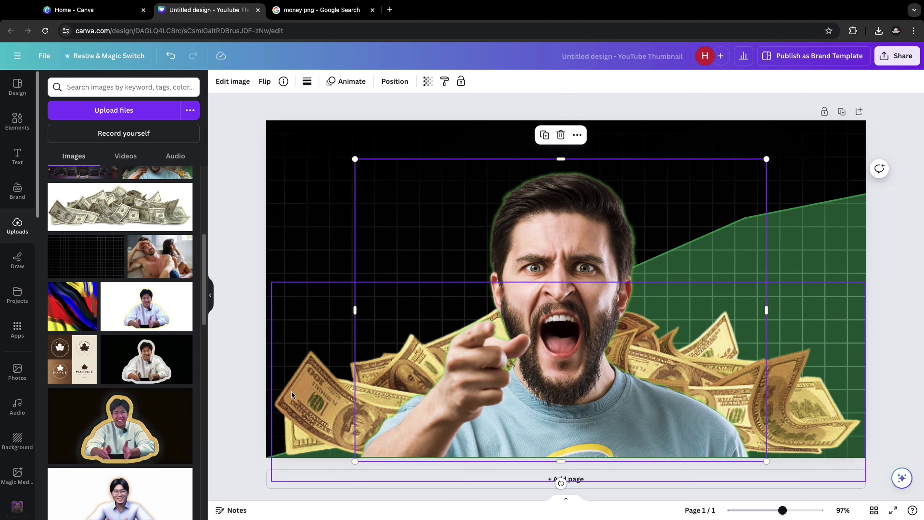
mouse_move(304, 391)
mouse_down()
mouse_move(313, 400)
mouse_move(306, 394)
mouse_up()
click(240, 287)
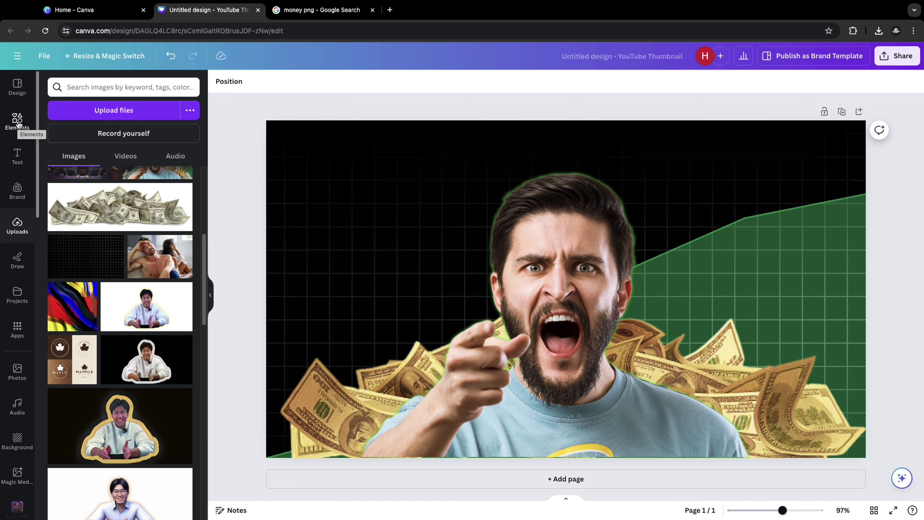
Add the gold money sack from recently used elements to the design.
click(17, 120)
click(168, 87)
click(182, 137)
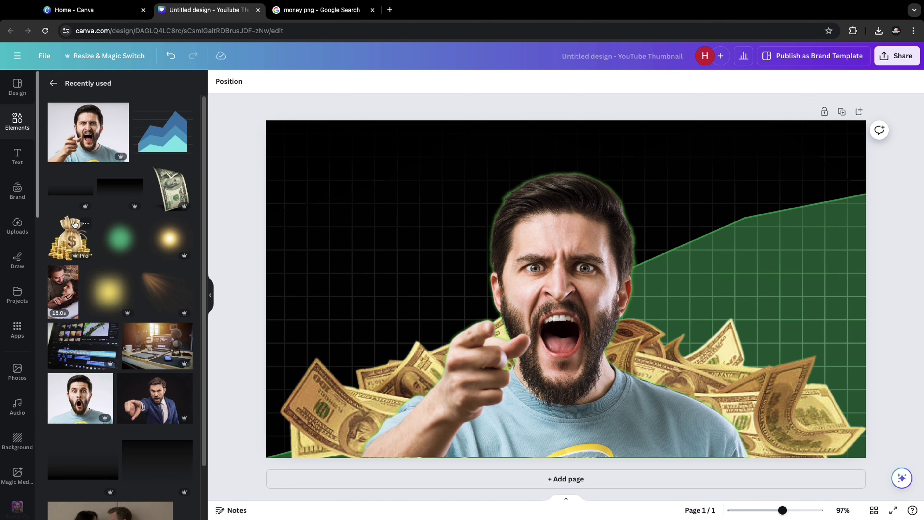
click(87, 223)
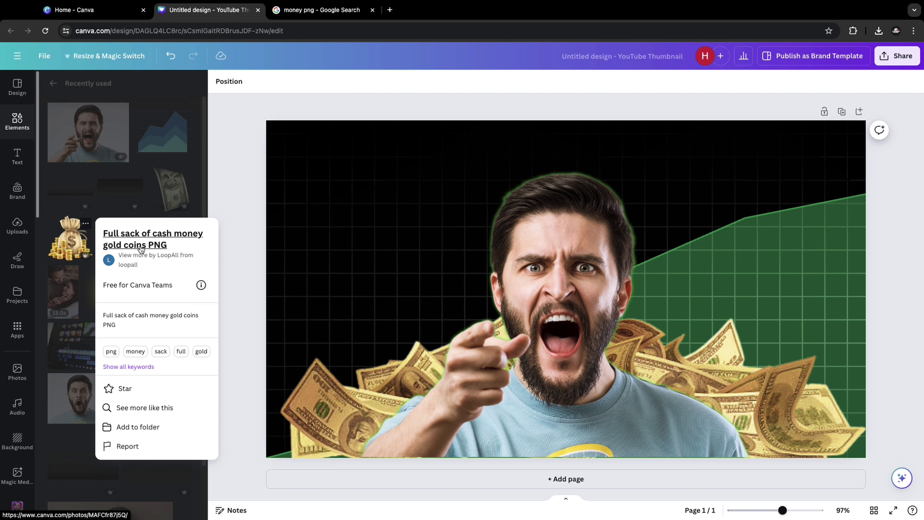
click(71, 243)
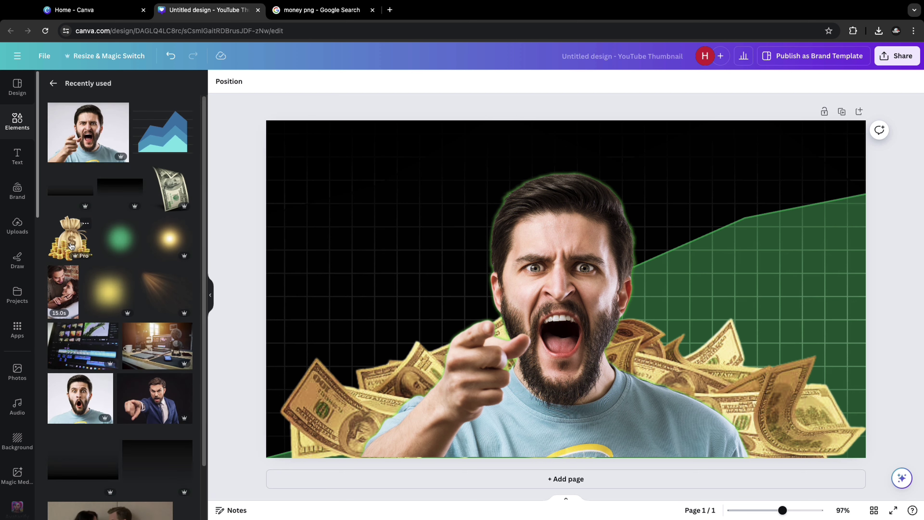
click(71, 243)
Shrink the money sack and place it to the right of the man.
drag(579, 309, 743, 321)
drag(854, 171, 726, 297)
drag(639, 381, 688, 327)
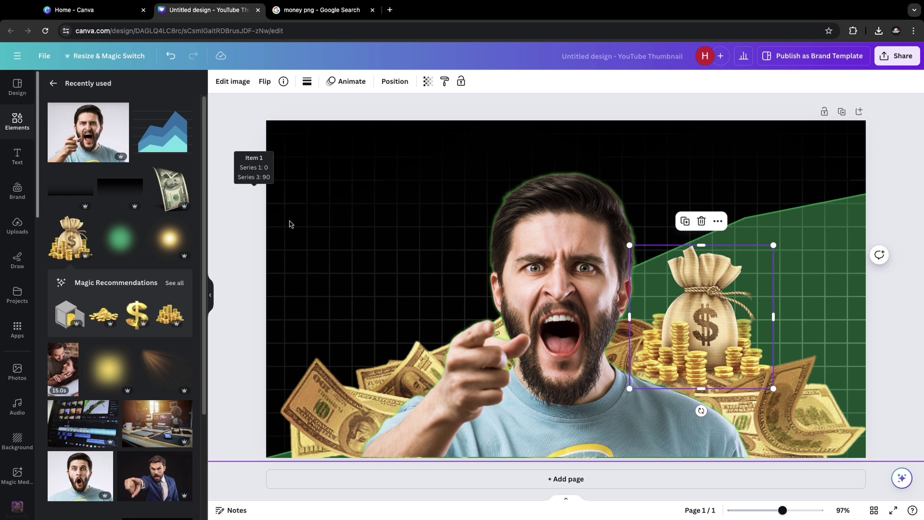
click(241, 211)
Reorder the layers so the money sack sits behind the man.
click(739, 335)
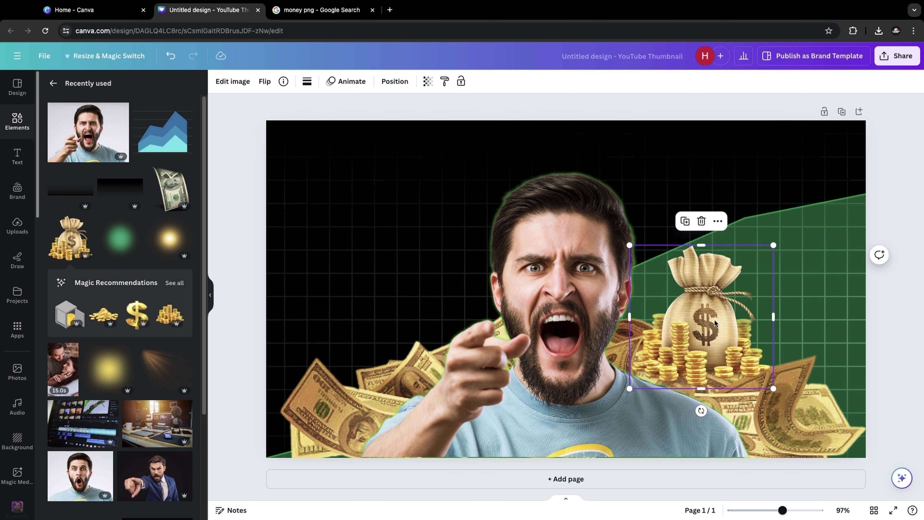
right_click(740, 335)
mouse_move(745, 337)
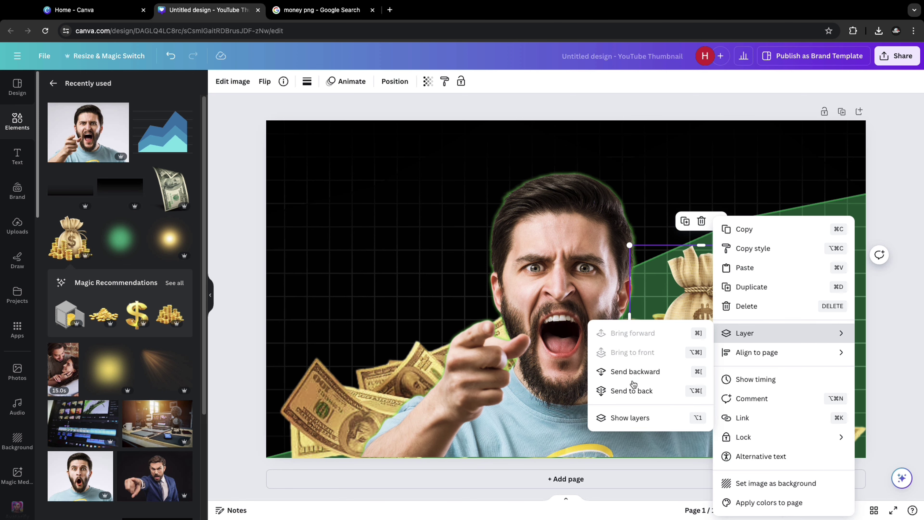
click(627, 418)
drag(120, 156, 130, 194)
key(Escape)
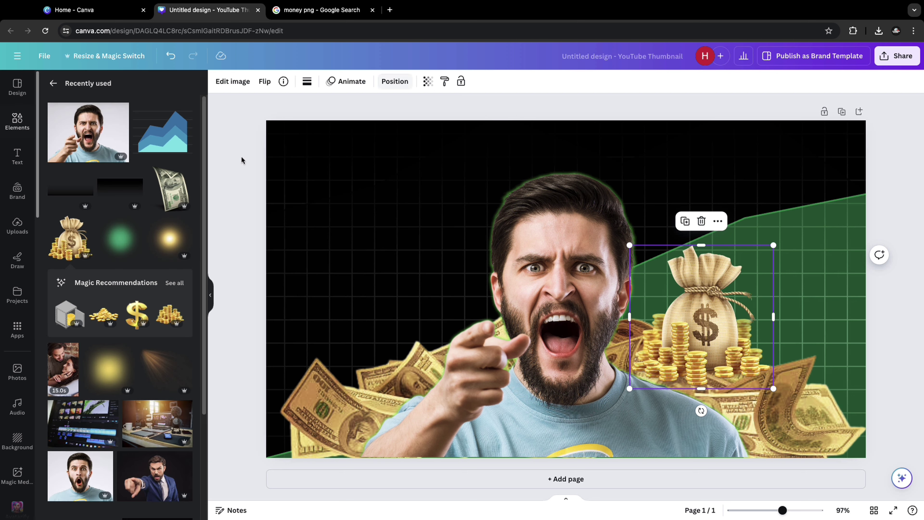
click(235, 243)
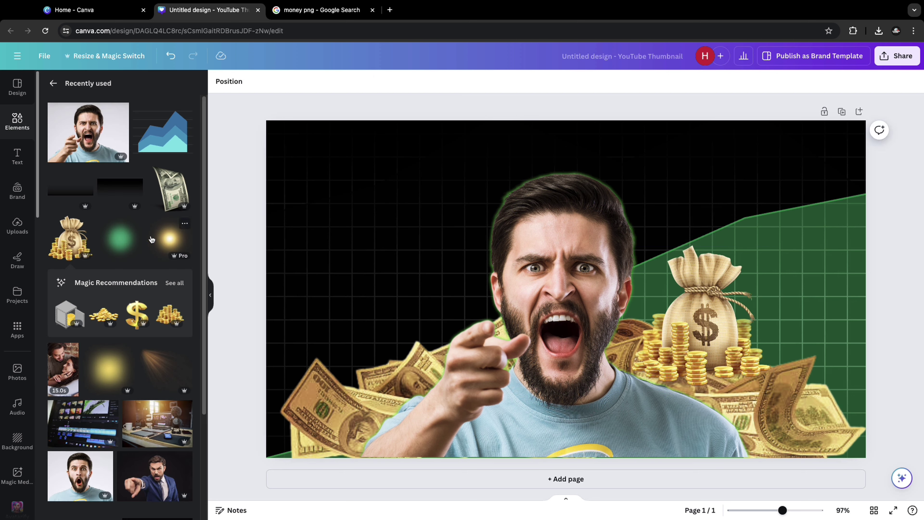
click(185, 223)
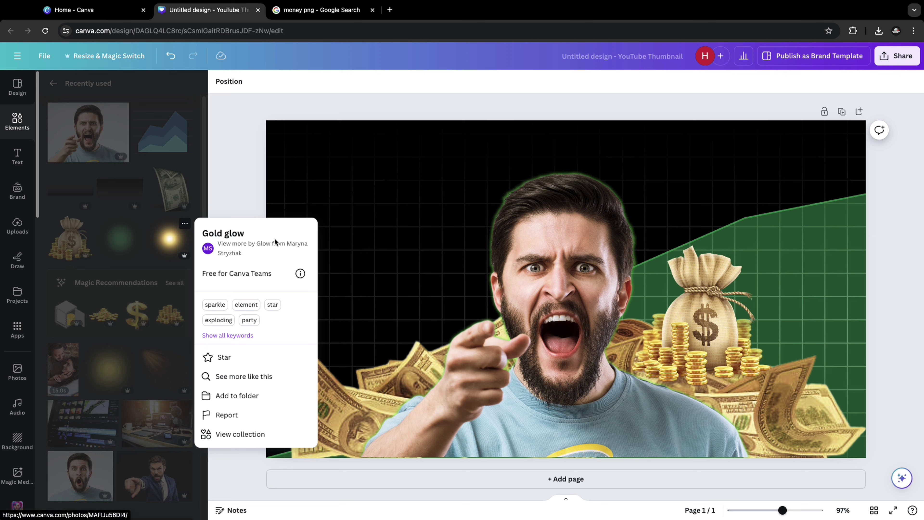
Add the Gold glow element, enlarge it, and move it onto the man's face.
click(190, 248)
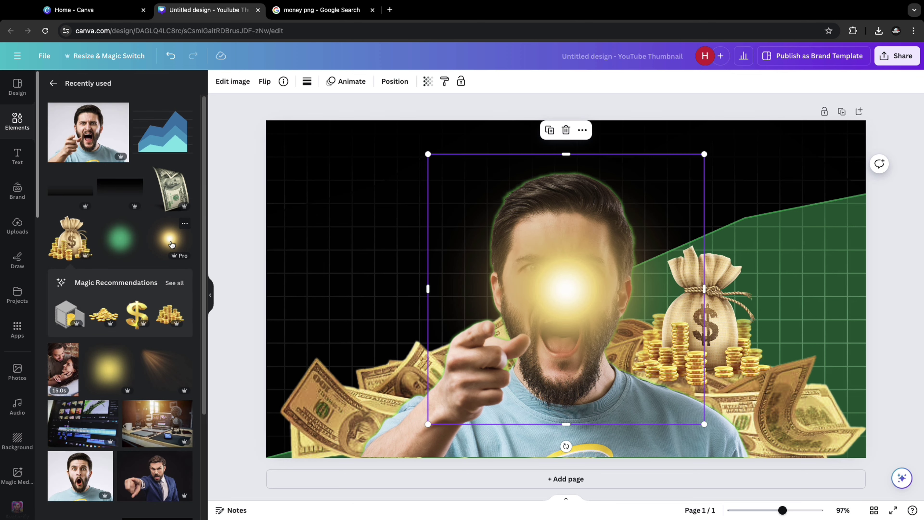
click(172, 247)
drag(425, 421, 241, 510)
drag(484, 352, 556, 289)
Send the gold glow behind the man's head and shift the man right.
right_click(563, 291)
mouse_move(607, 340)
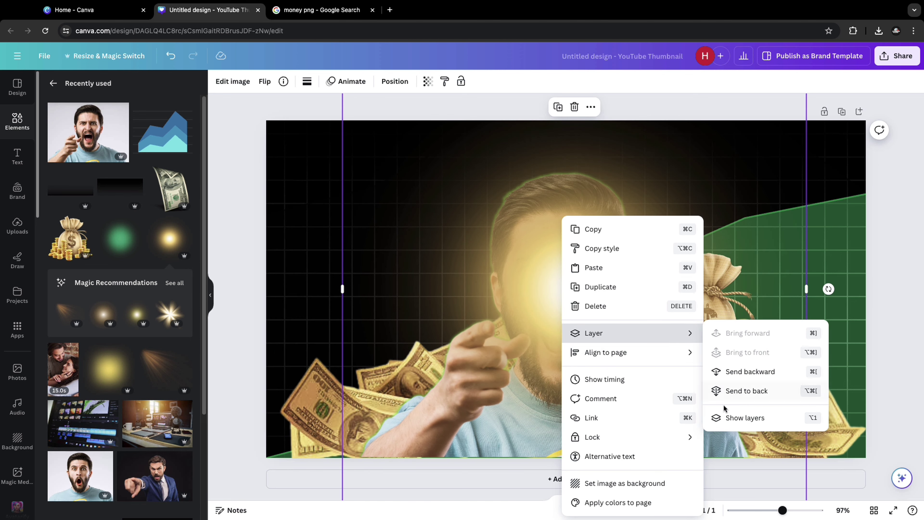
click(739, 417)
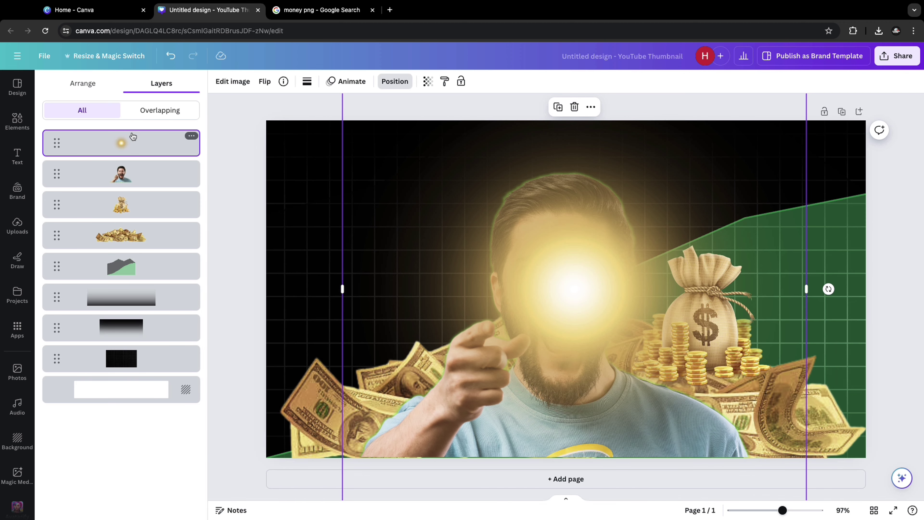
drag(134, 142, 125, 174)
drag(557, 287, 501, 276)
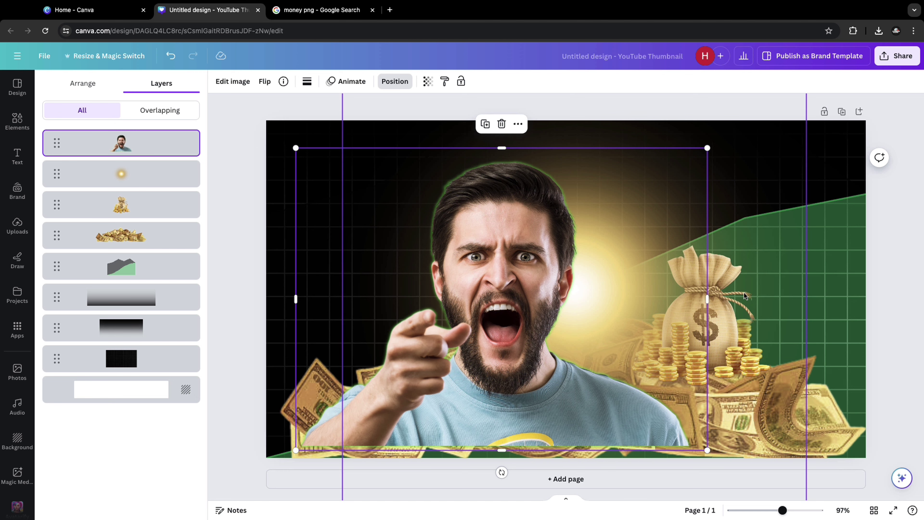
drag(744, 296, 735, 279)
click(500, 297)
drag(500, 296, 539, 301)
click(248, 211)
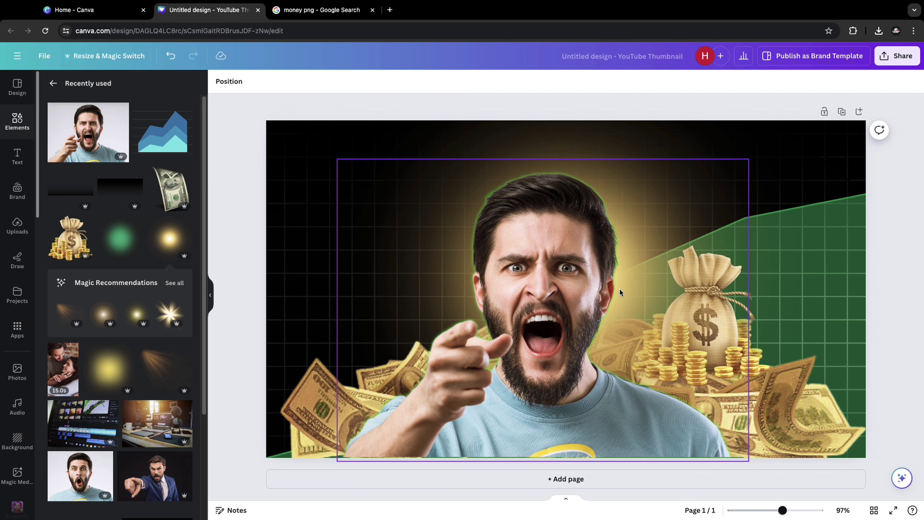
Add the green glow element, enlarge it, and move it up and right.
click(135, 224)
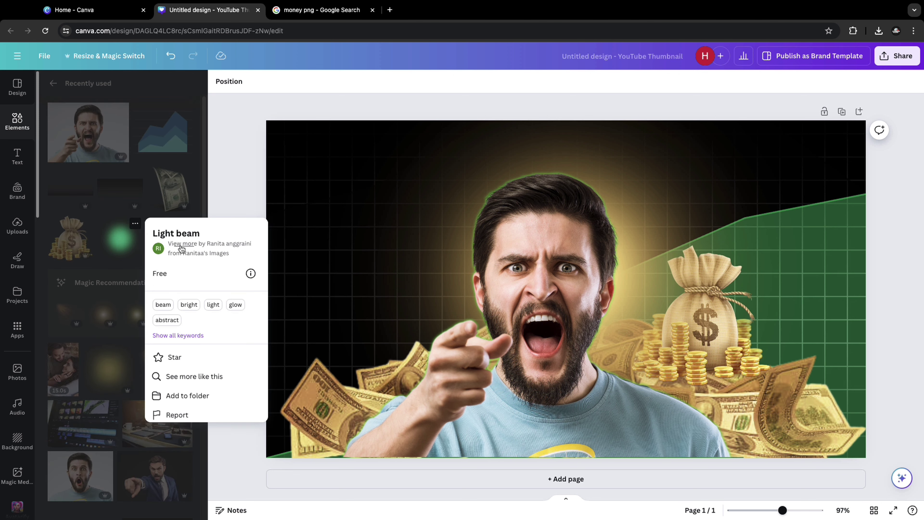
click(116, 240)
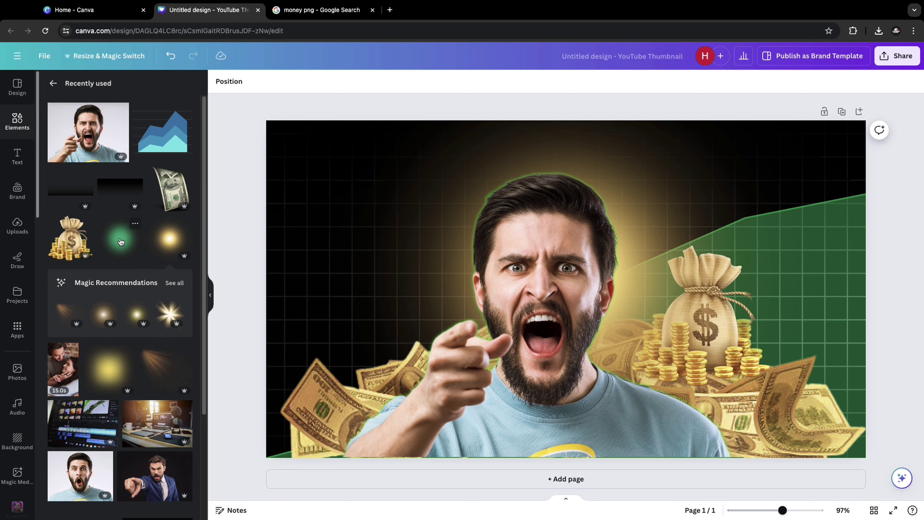
click(115, 242)
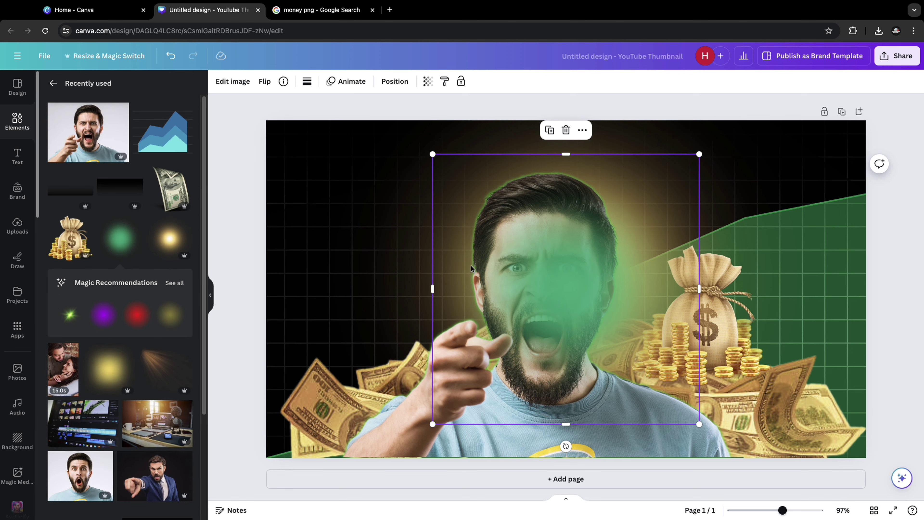
drag(432, 424, 280, 502)
drag(504, 378, 526, 314)
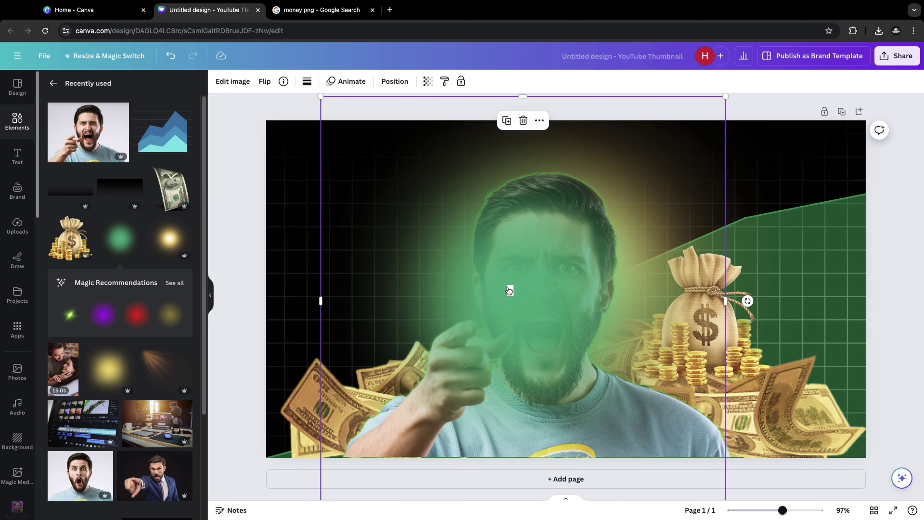
Layer the green glow behind the man and shift it to his left.
right_click(504, 293)
mouse_move(542, 333)
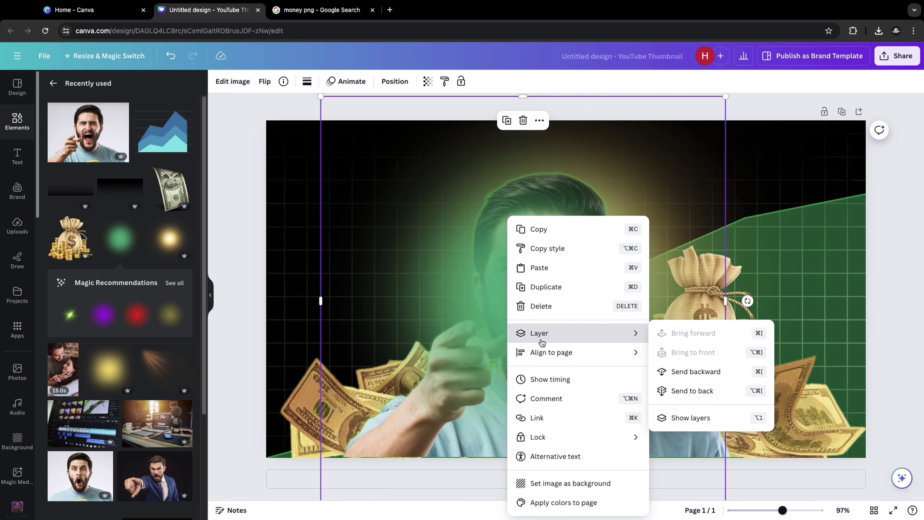
click(676, 424)
drag(168, 146, 165, 201)
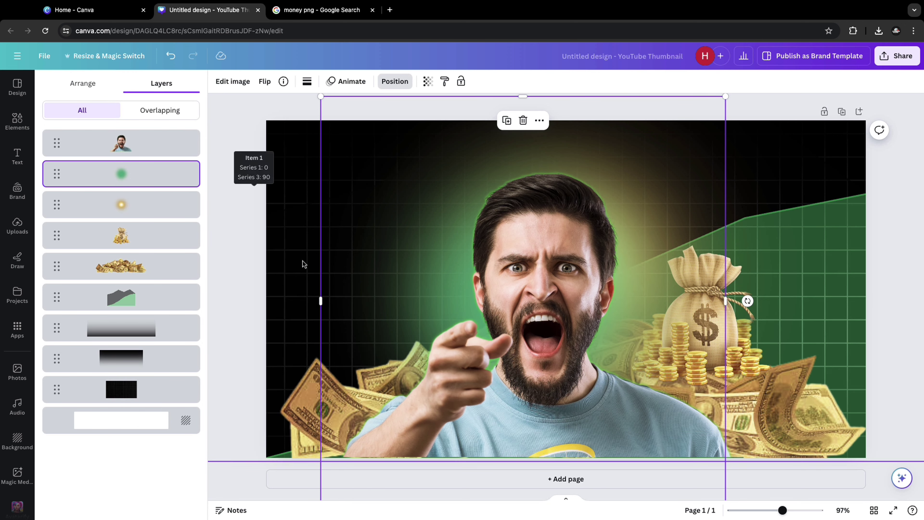
drag(384, 256, 367, 247)
Duplicate the man photo, park the copy off the page, and give the original Sea Green duotone.
click(516, 271)
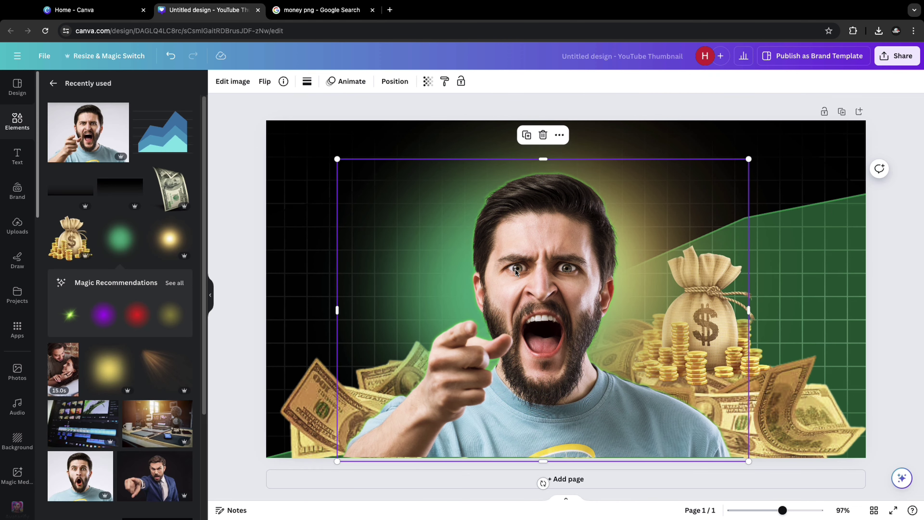
key(ctrl+d)
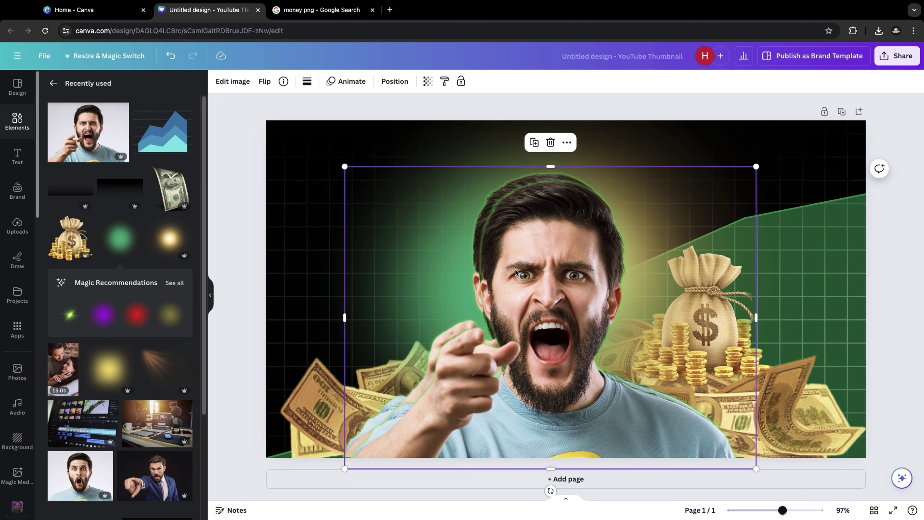
drag(485, 293, 150, 460)
click(575, 283)
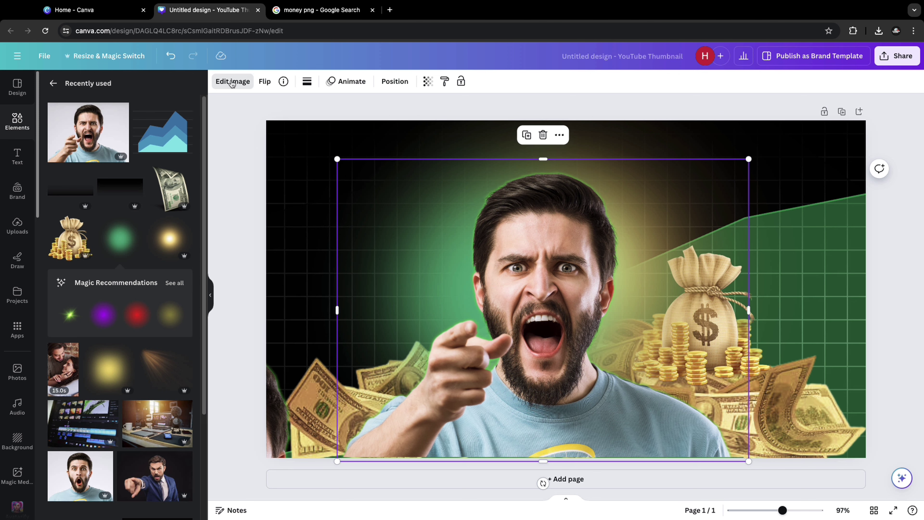
click(214, 81)
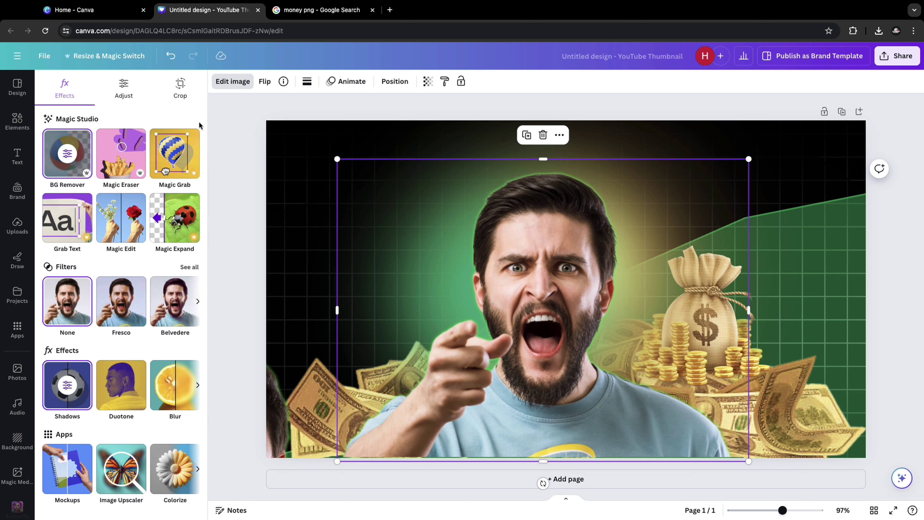
click(136, 383)
click(66, 311)
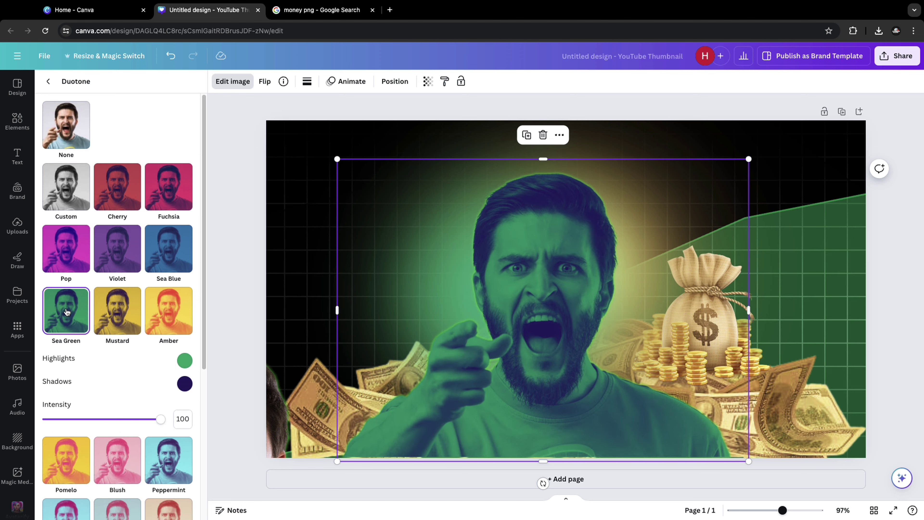
Brighten the duotone highlight green and set the shadows colour to #00FFA2.
click(184, 361)
click(265, 456)
text(#0CE495)
key(Return)
mouse_move(316, 385)
mouse_down()
mouse_move(266, 385)
mouse_move(327, 382)
mouse_up()
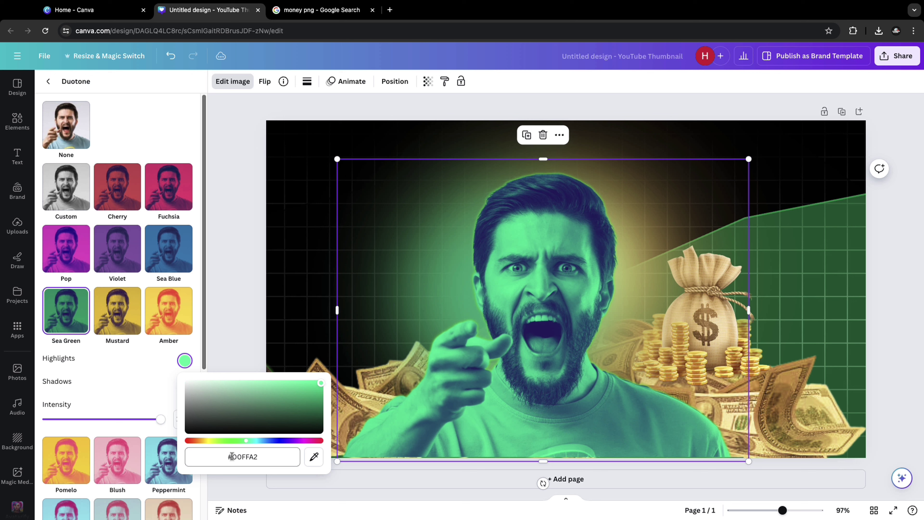
click(241, 456)
key(super+c)
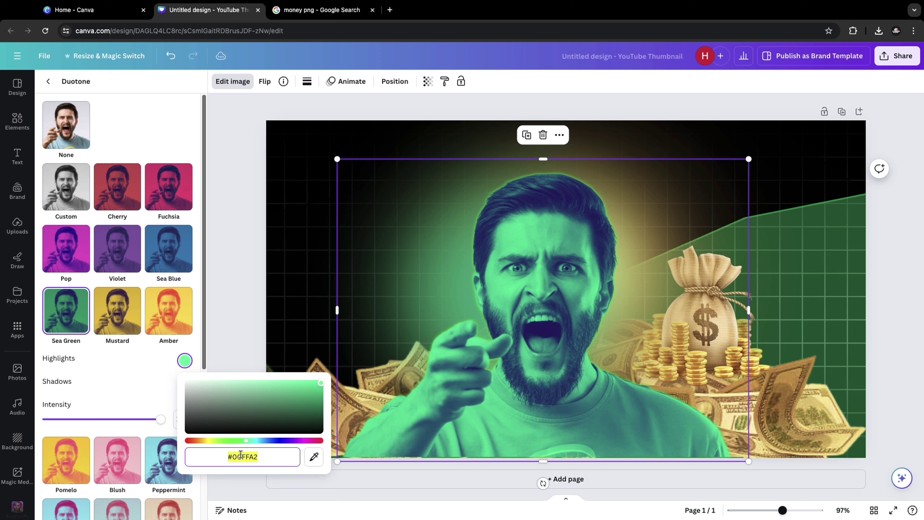
click(132, 384)
click(185, 383)
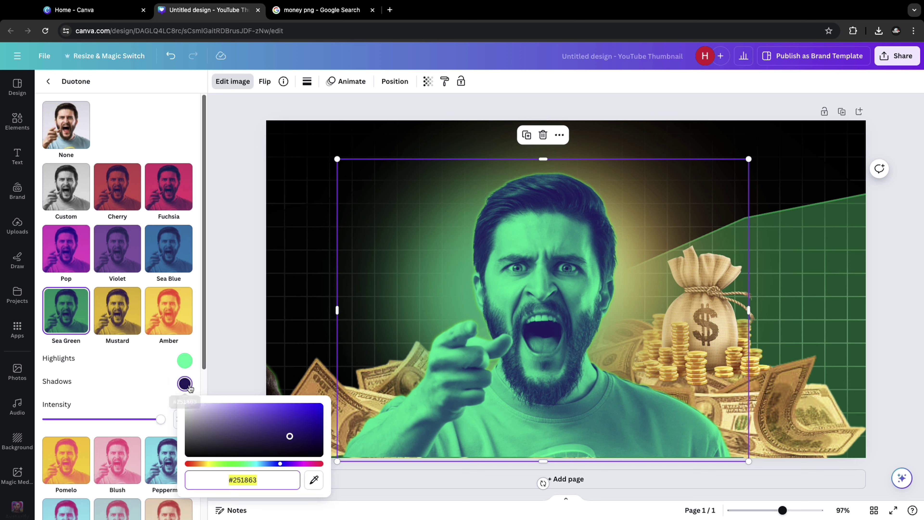
drag(260, 486, 223, 480)
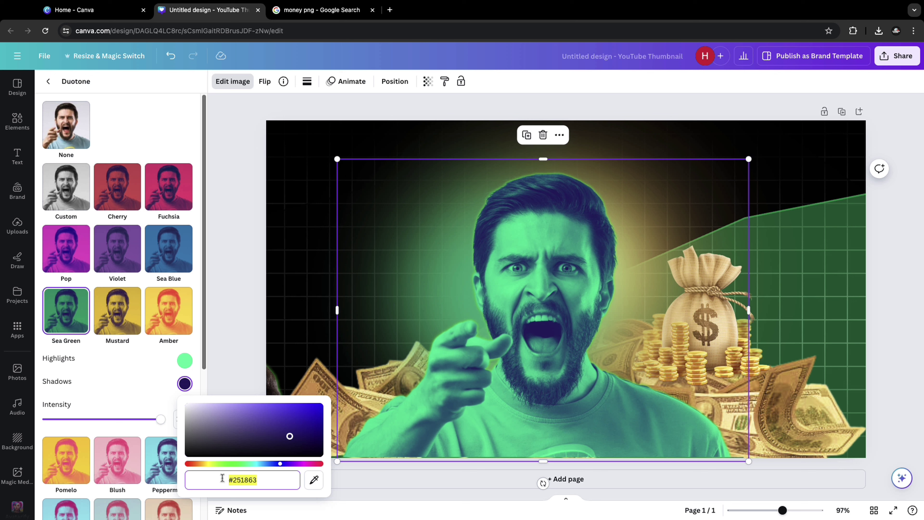
key(super+v)
click(145, 388)
Place the unedited man photo over the green silhouette, resized to fit.
click(279, 452)
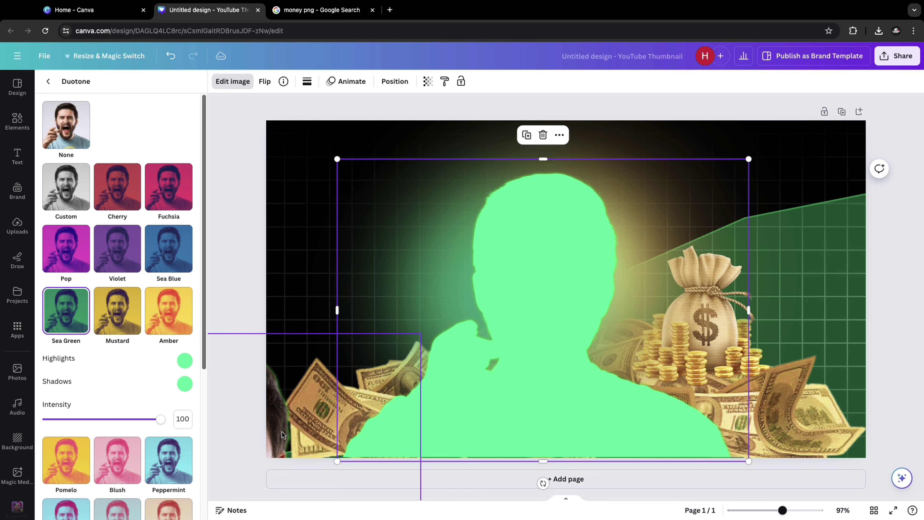
drag(281, 431, 610, 254)
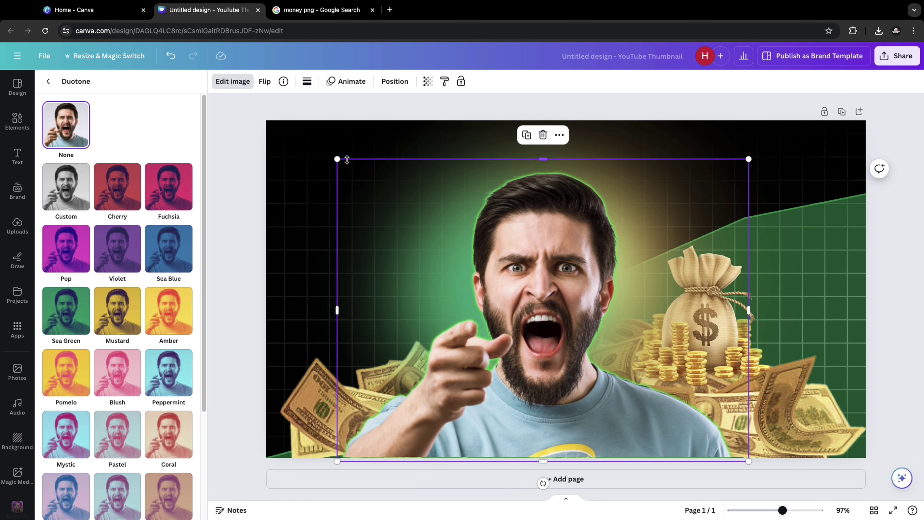
drag(339, 161, 345, 159)
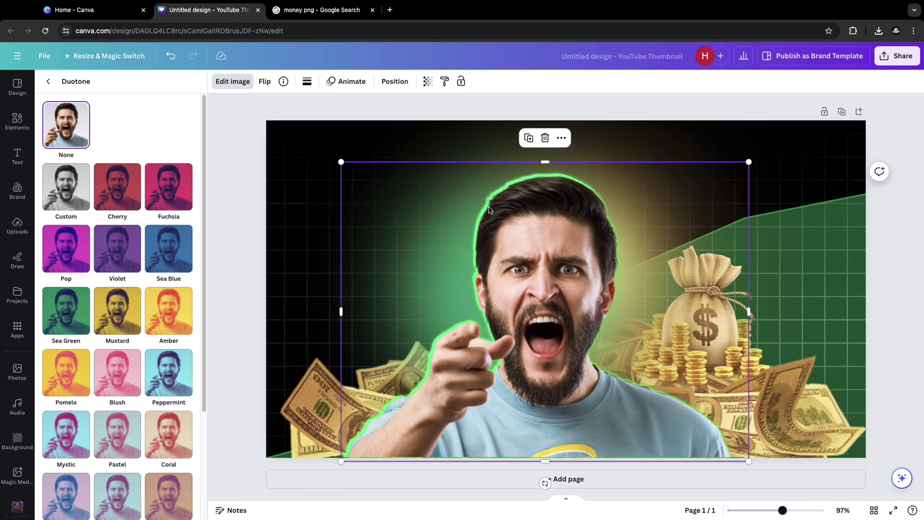
click(441, 276)
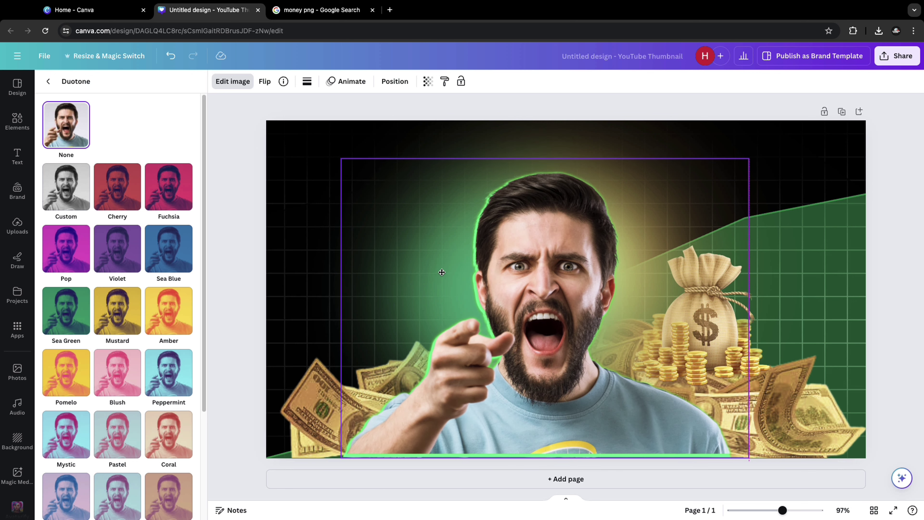
Duplicate the page and delete the man photo from page 2.
click(842, 112)
click(563, 277)
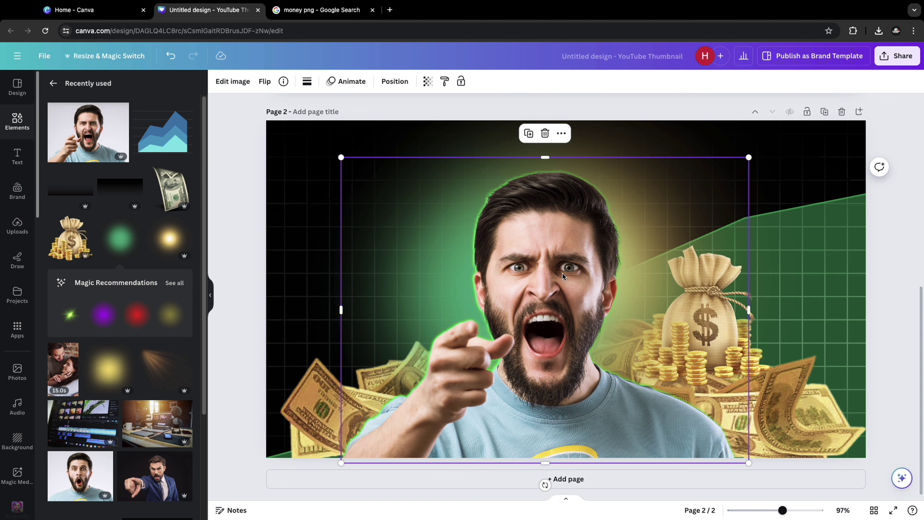
key(Delete)
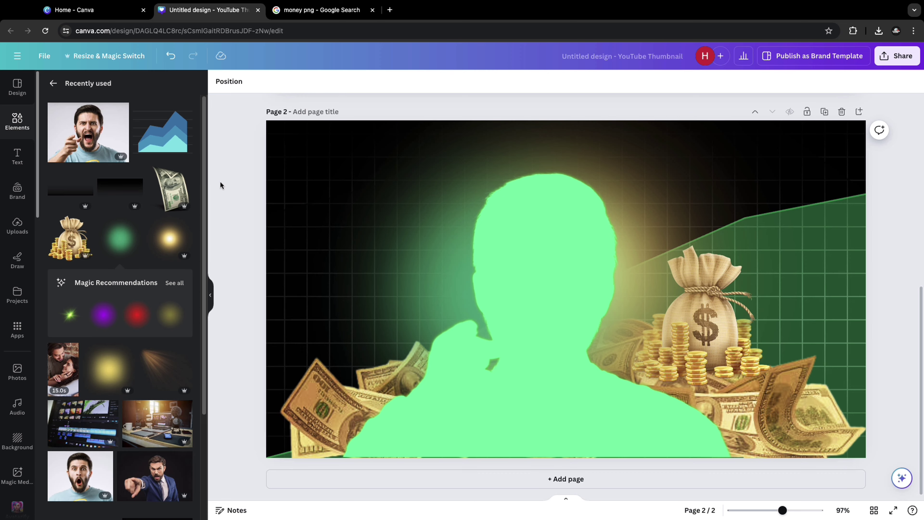
On page 1, move the man aside and delete the green silhouette and area chart.
scroll(220, 185, up, 5)
click(504, 233)
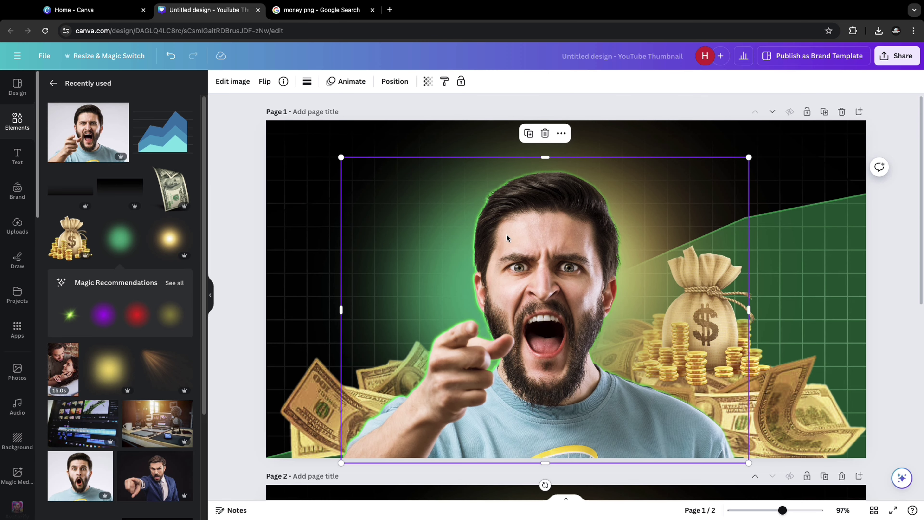
drag(566, 279, 396, 285)
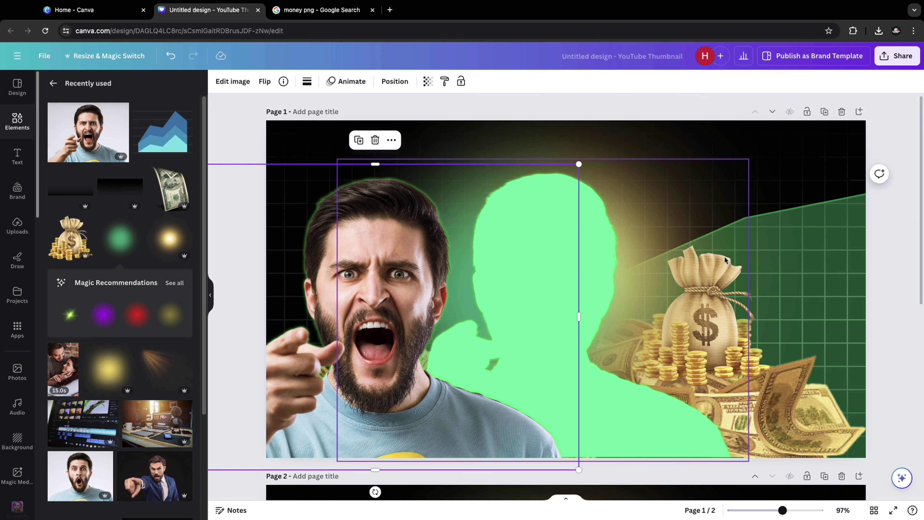
click(723, 240)
key(Delete)
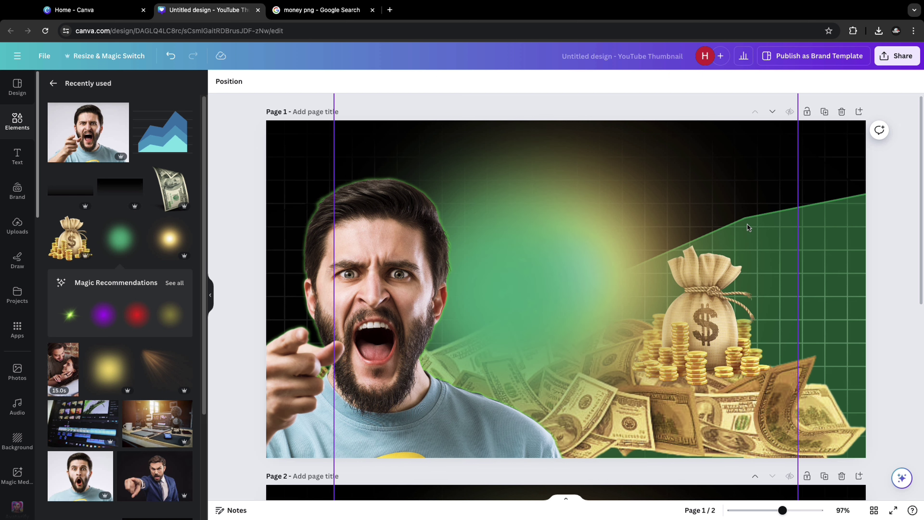
click(826, 224)
key(BackSpace)
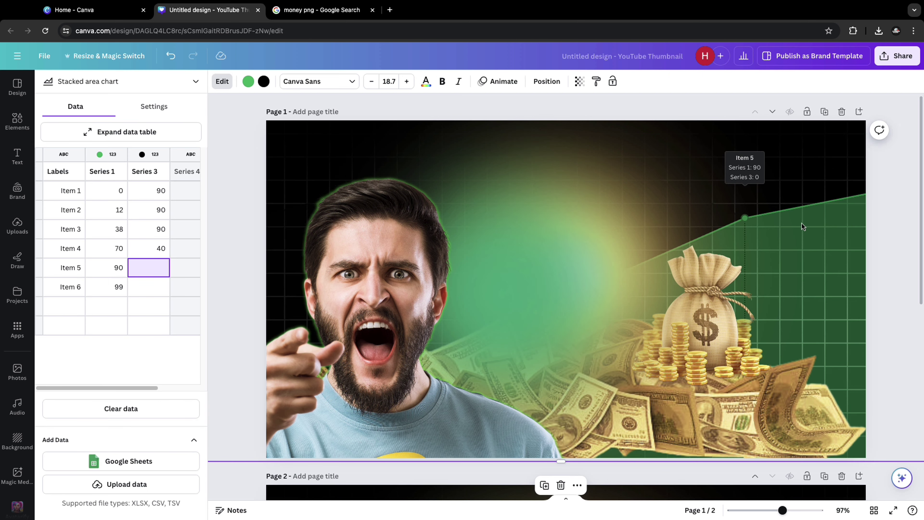
key(Delete)
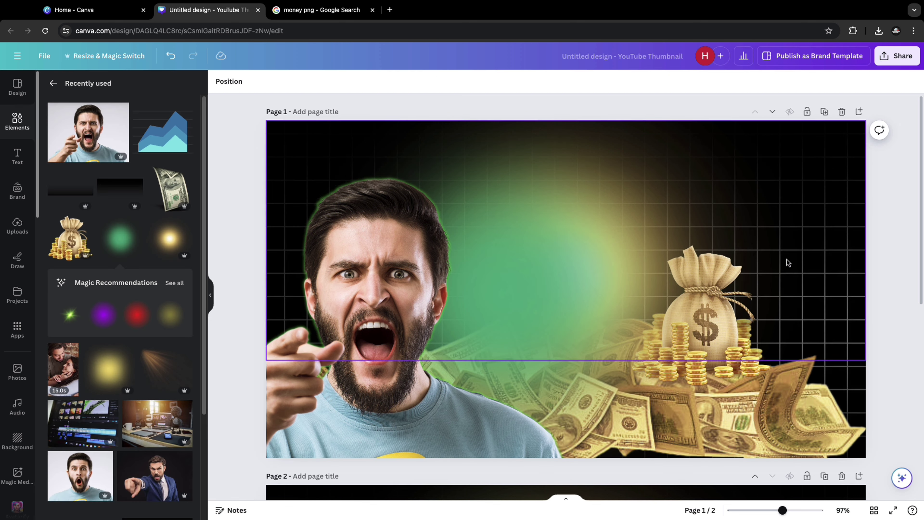
Delete the black grid, yellow glow, money bag with coins, and dollar bills.
click(832, 260)
key(Delete)
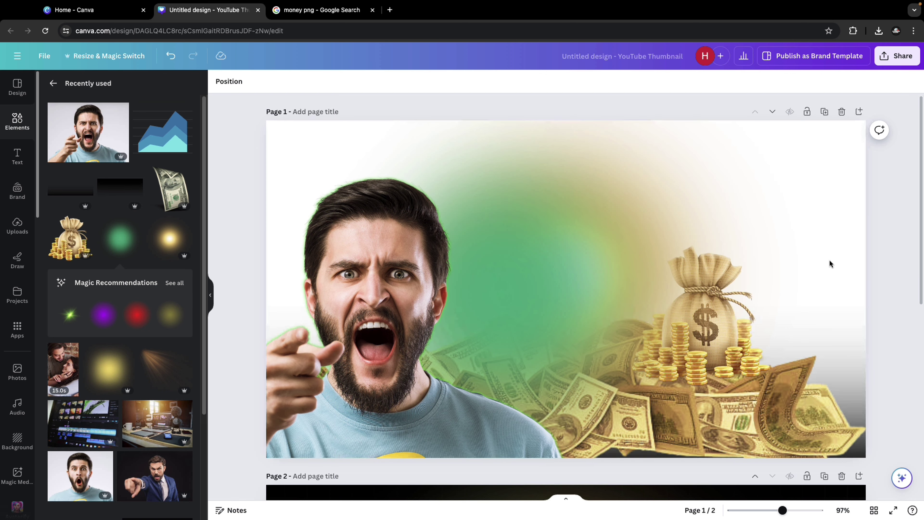
click(827, 288)
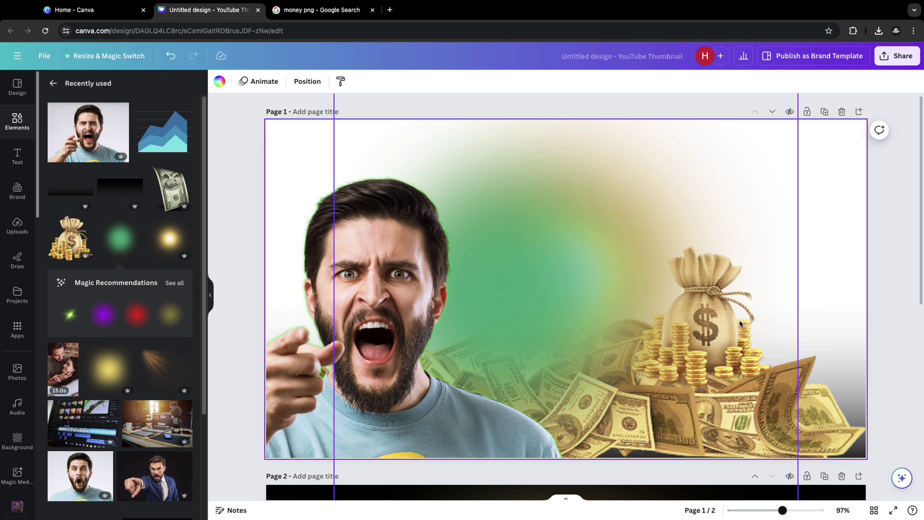
key(Delete)
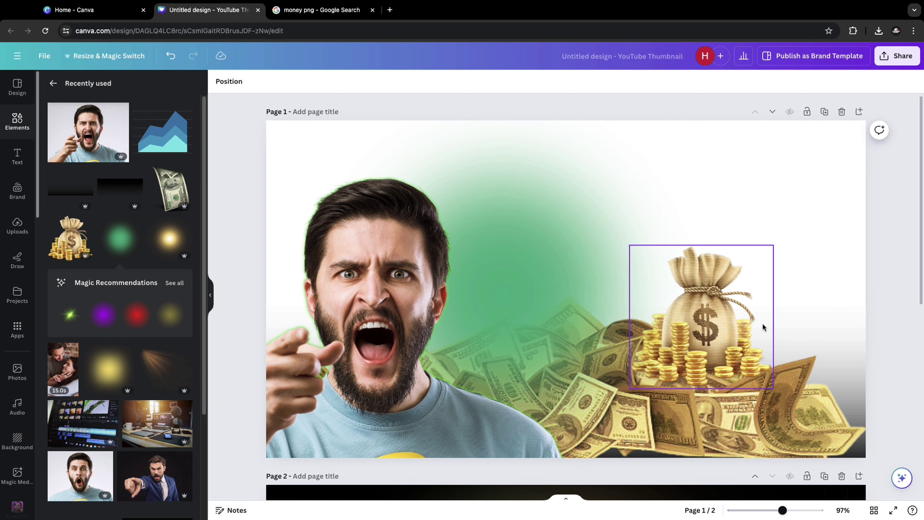
click(762, 324)
key(Delete)
click(732, 404)
key(Delete)
Delete the green glow and dark bottom gradient, then recentre the man photo.
drag(594, 254, 785, 247)
key(Delete)
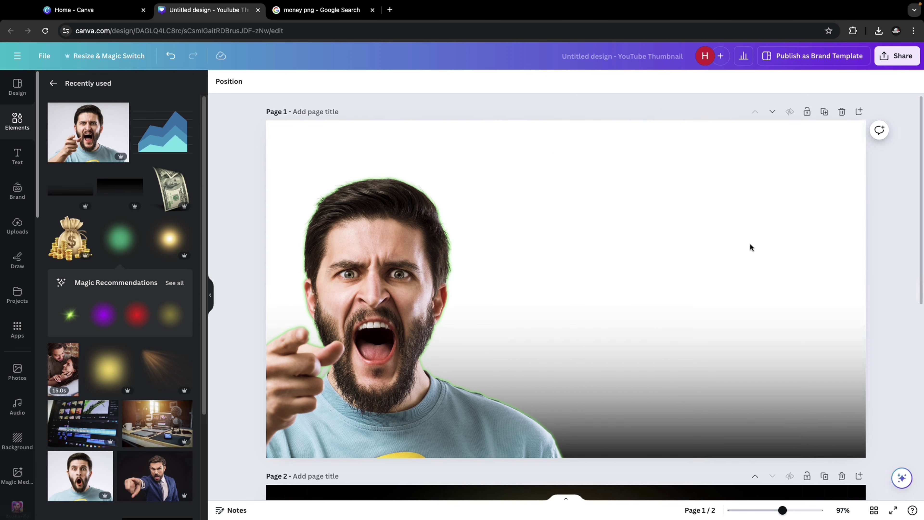
click(683, 380)
key(Delete)
click(467, 293)
drag(467, 292, 574, 283)
Export both pages as PNG files with Transparent background enabled.
click(238, 234)
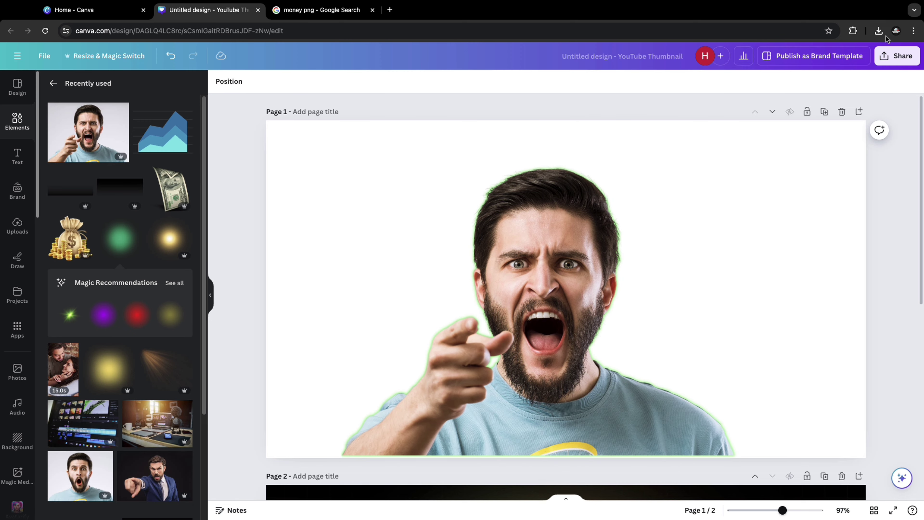
click(889, 57)
click(755, 298)
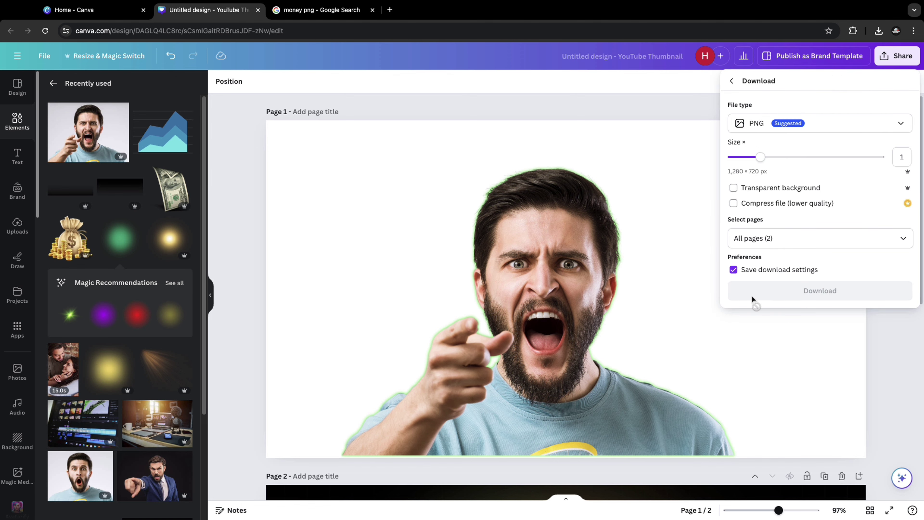
click(734, 188)
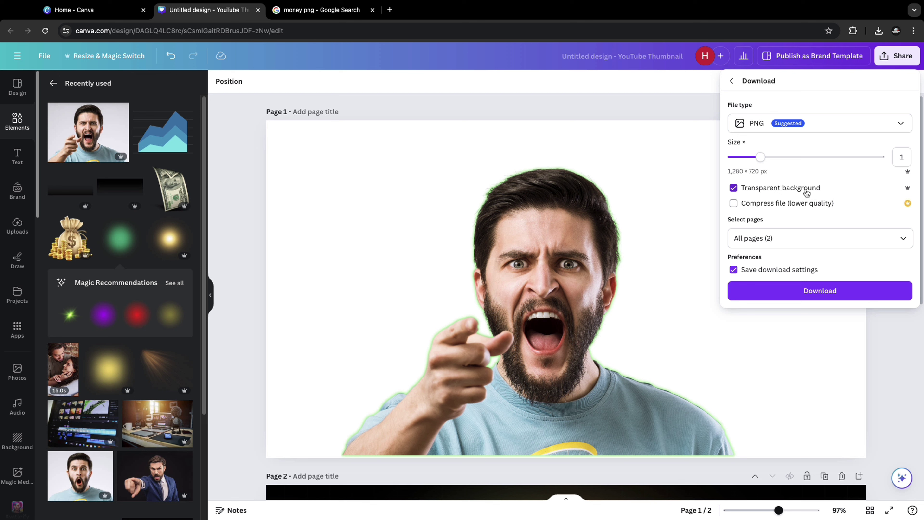
click(820, 291)
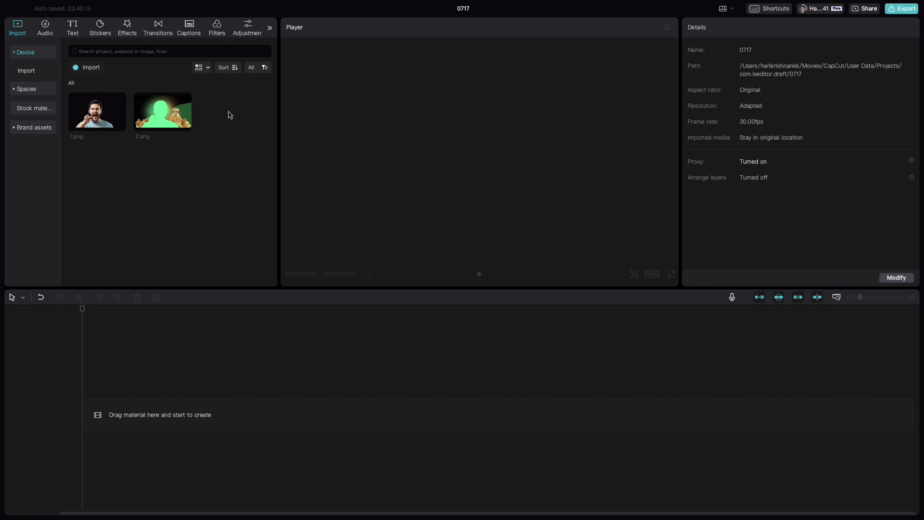
Place 2.png on the timeline and 1.png on a track directly above it.
drag(235, 94, 89, 155)
click(103, 168)
drag(162, 113, 84, 420)
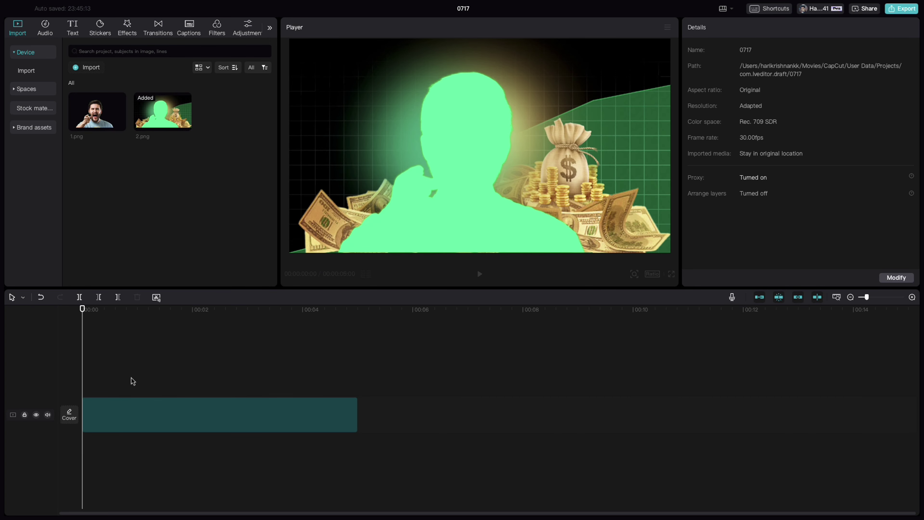
drag(96, 114, 84, 382)
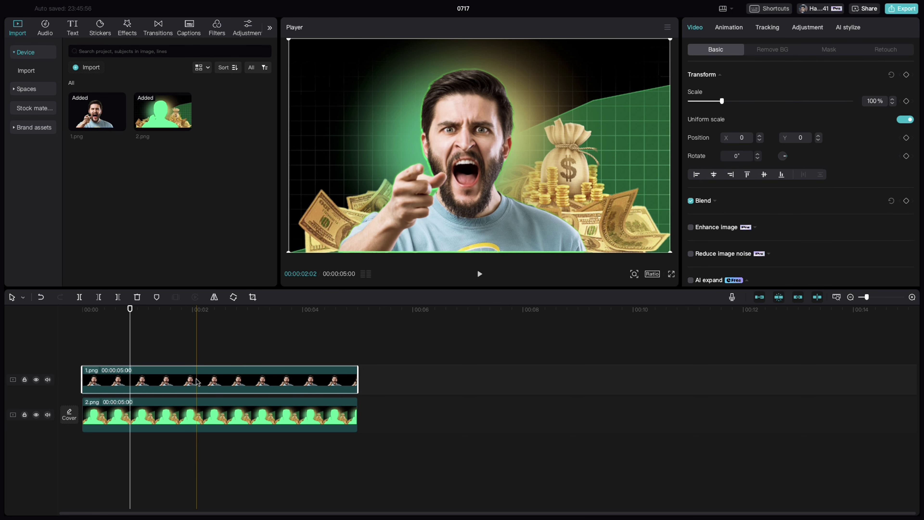
click(72, 30)
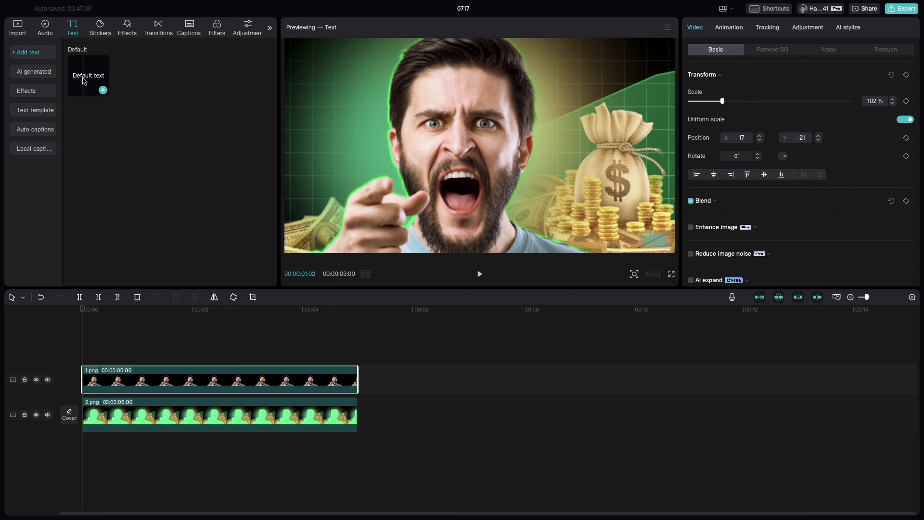
Add a 5-second text clip reading MAKE in italic Anton font.
drag(100, 87, 81, 364)
drag(248, 358, 358, 358)
drag(728, 77, 646, 78)
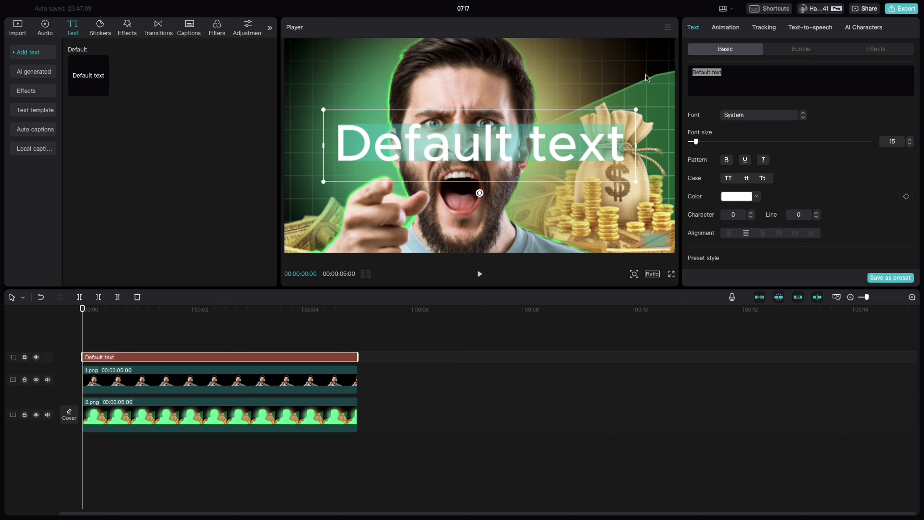
text(MAL)
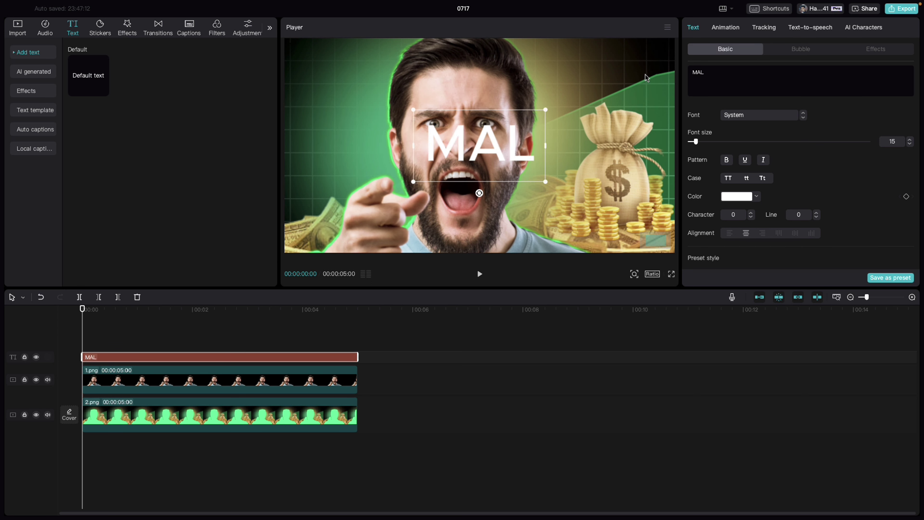
key(BackSpace)
text(KE)
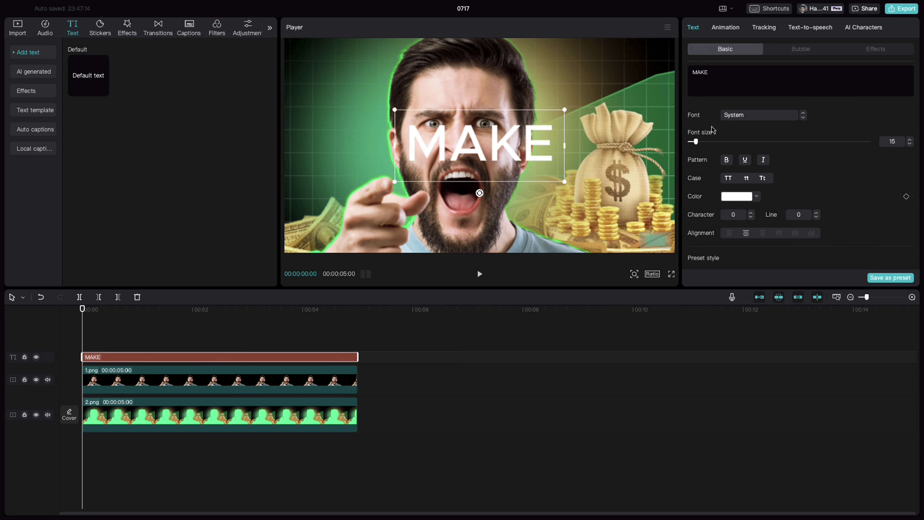
click(757, 121)
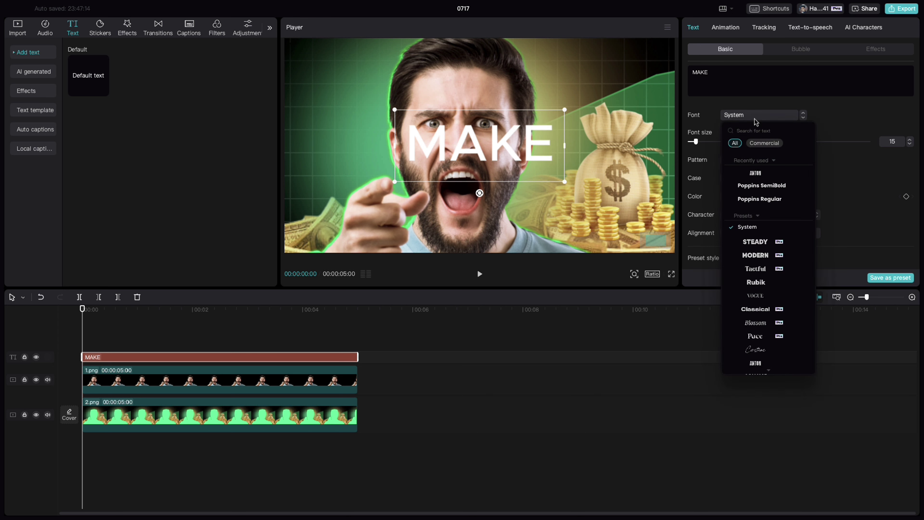
click(757, 174)
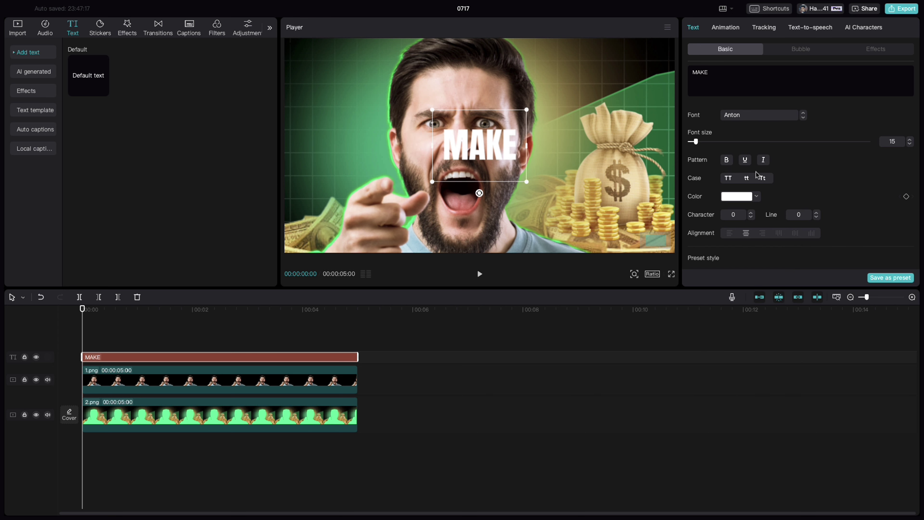
click(763, 161)
Enlarge MAKE and position it at the upper left beside the man's head.
drag(527, 183, 555, 216)
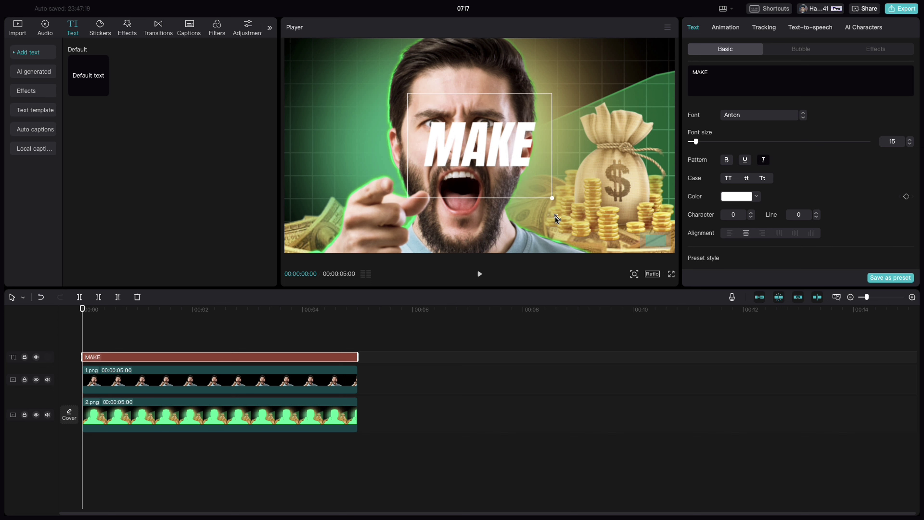
drag(481, 139, 378, 97)
click(640, 278)
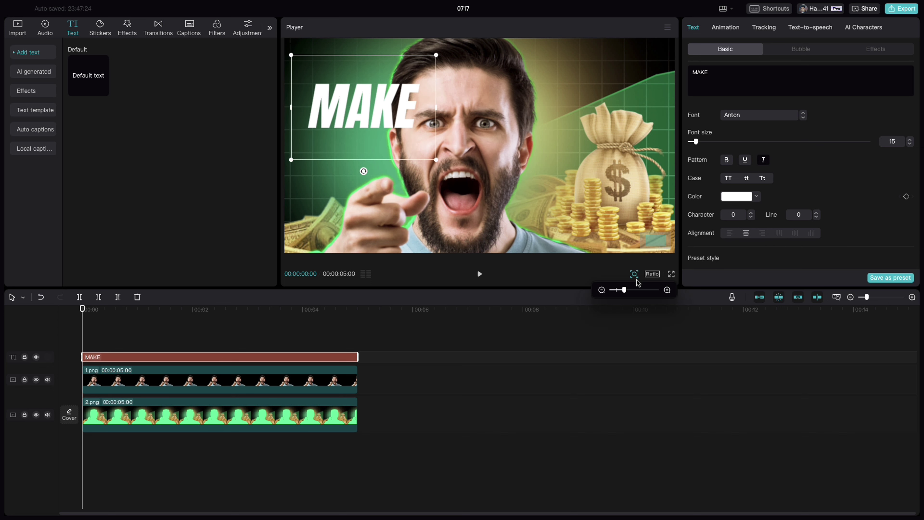
drag(637, 288, 617, 290)
drag(390, 142, 360, 116)
drag(422, 129, 433, 144)
drag(374, 85, 375, 91)
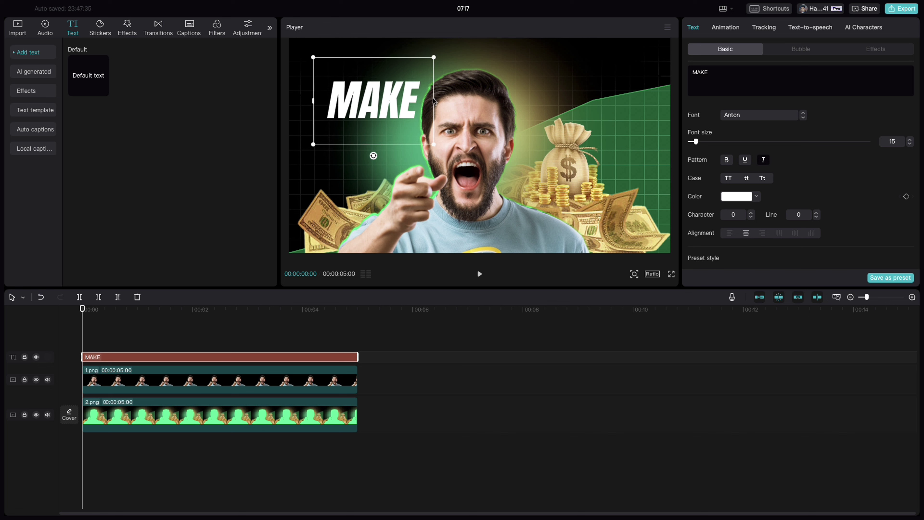
Turn on Shadow for the MAKE text and paste a duplicate aligned to the timeline start.
scroll(879, 221, down, 6)
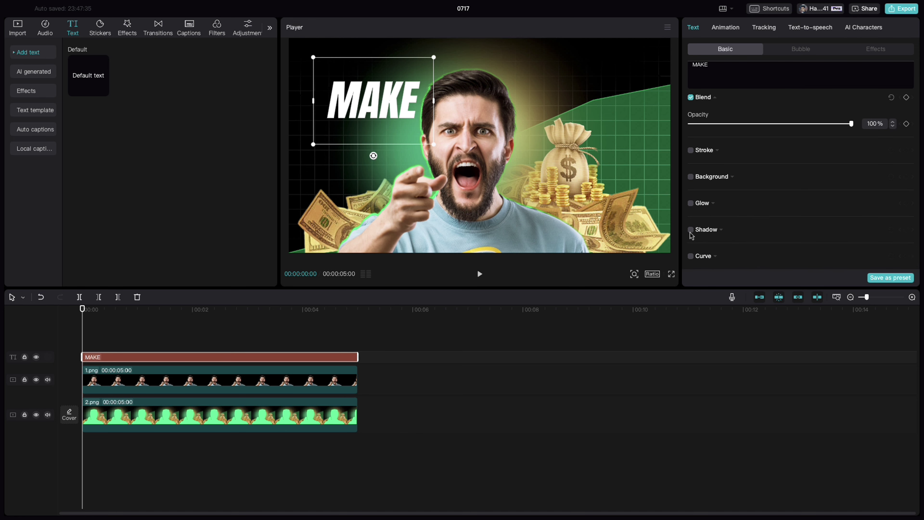
click(690, 229)
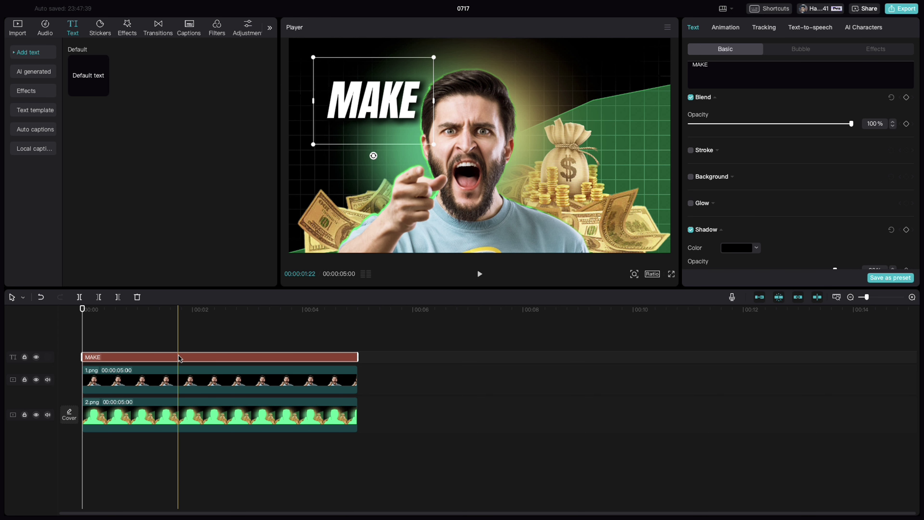
key(ctrl+c)
key(ctrl+v)
drag(198, 344, 103, 345)
Retype the duplicate as MONEY right of the man's face, nudging MAKE slightly left.
drag(385, 107, 583, 108)
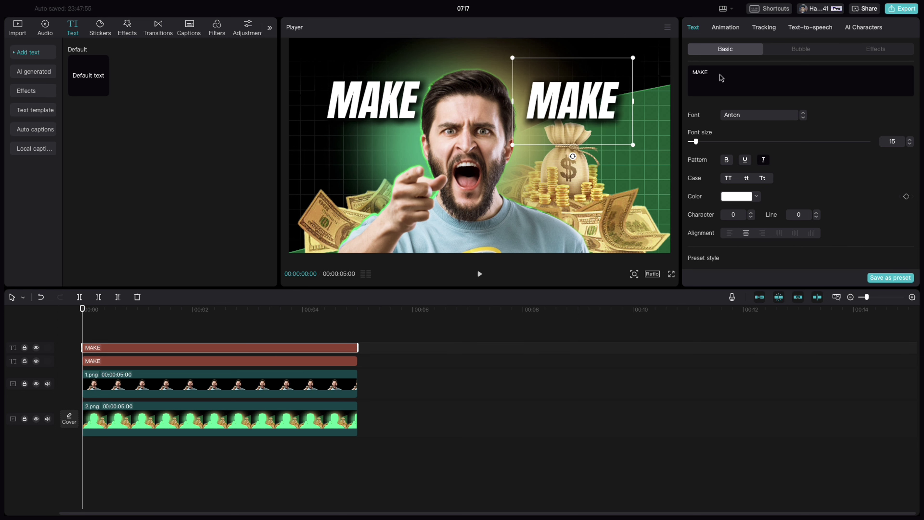
key(ctrl+a)
text(MONEY)
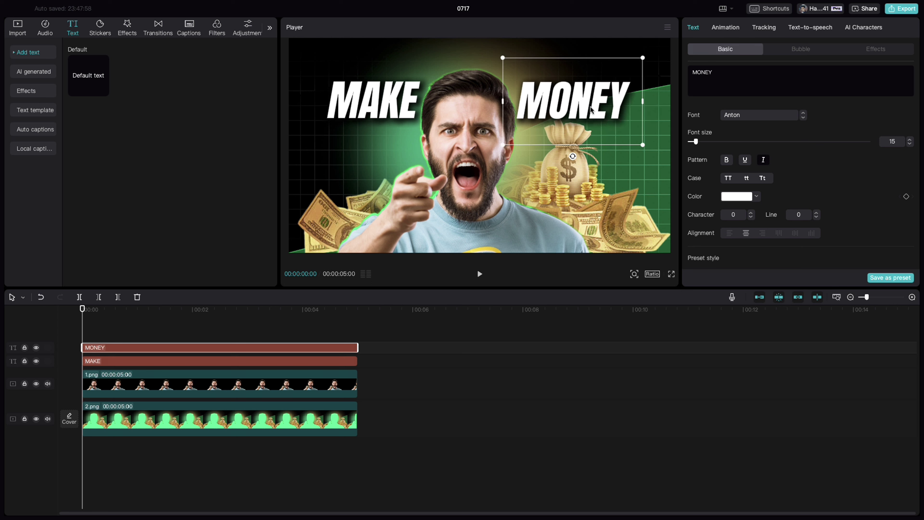
drag(591, 109, 595, 110)
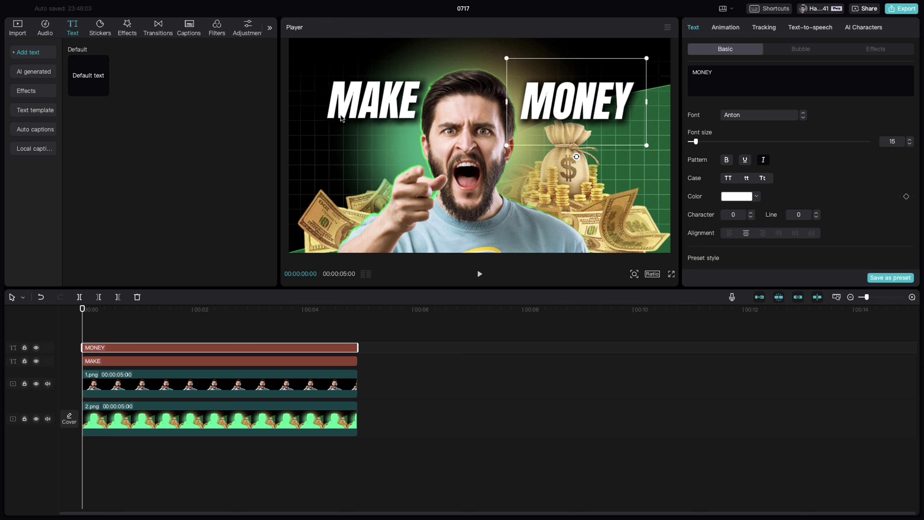
click(359, 130)
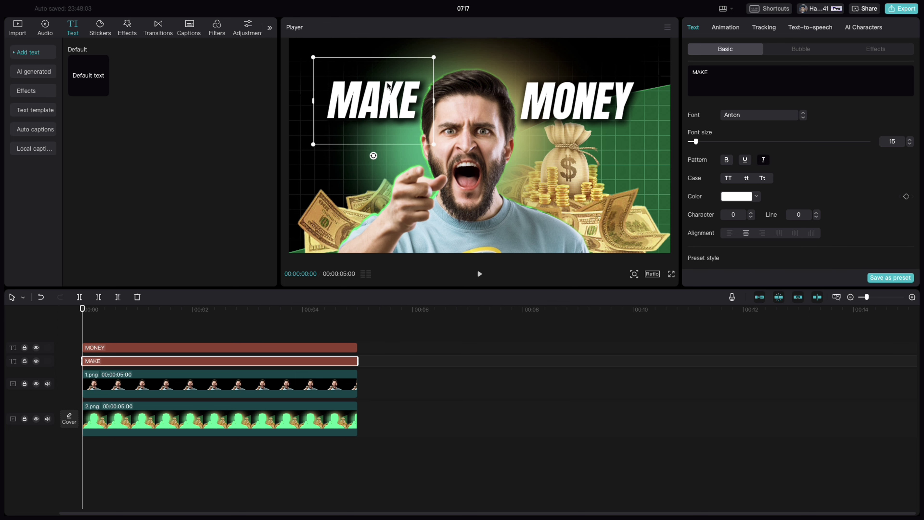
drag(351, 107, 348, 108)
click(582, 108)
drag(582, 108, 584, 106)
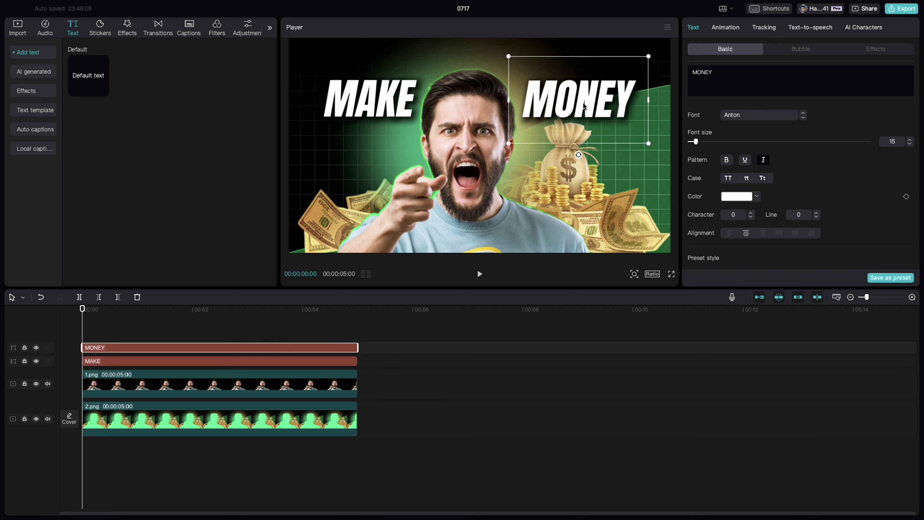
Convert the MONEY and MAKE text clips into compound clips.
click(244, 325)
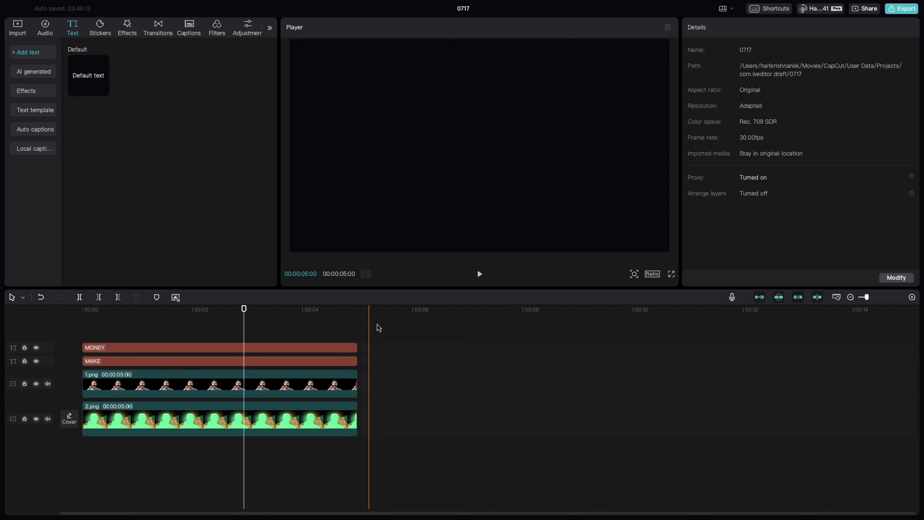
click(221, 340)
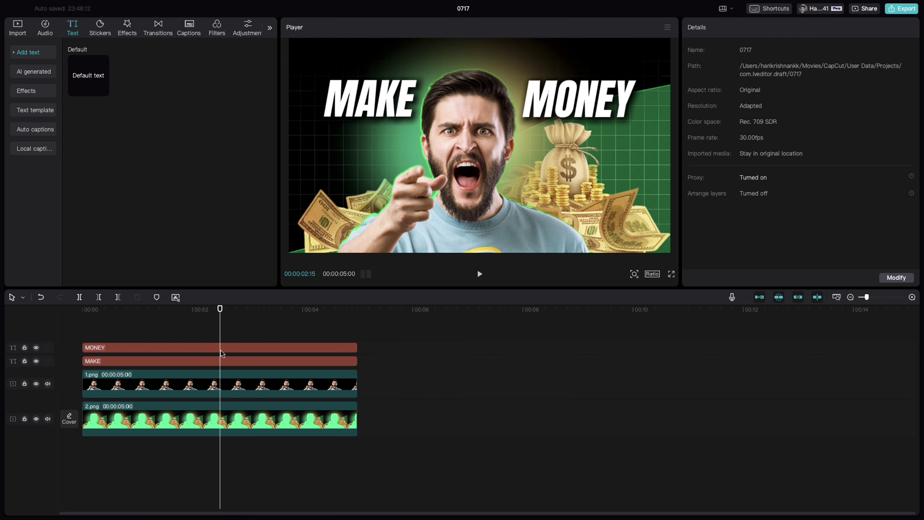
right_click(263, 349)
click(292, 473)
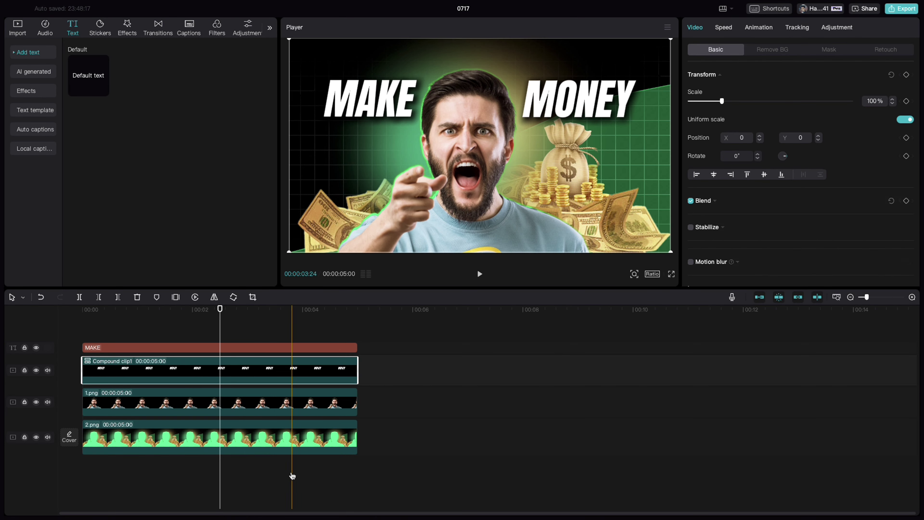
click(196, 347)
right_click(197, 348)
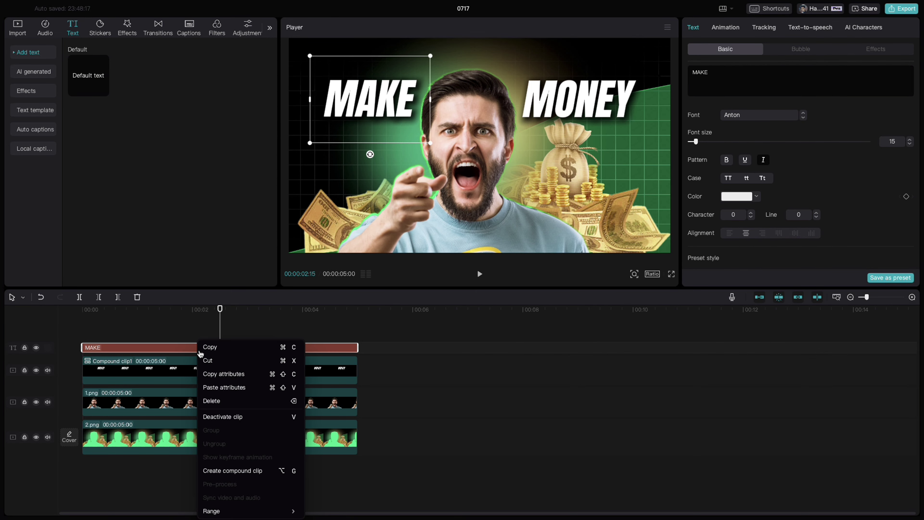
click(232, 471)
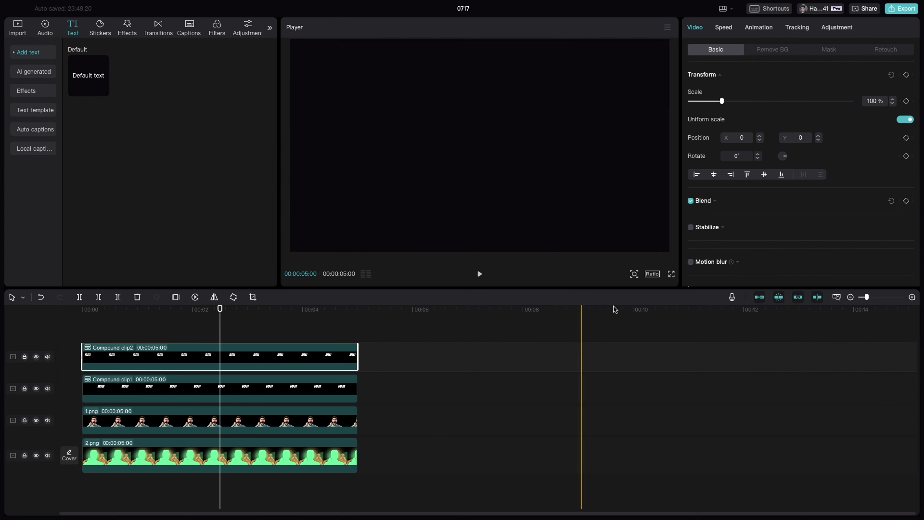
With MONEY hidden, give MAKE a Horizontal mask at −90°, feather 12, then unhide MONEY.
click(36, 388)
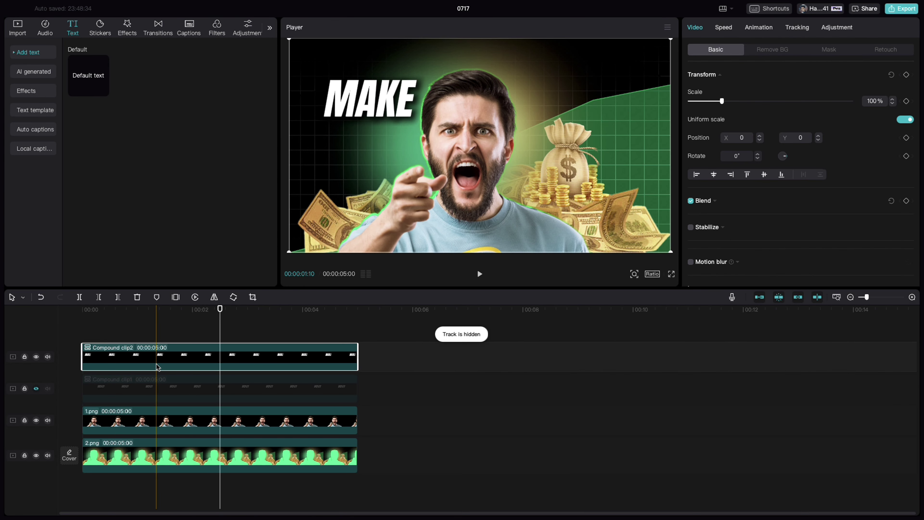
click(829, 50)
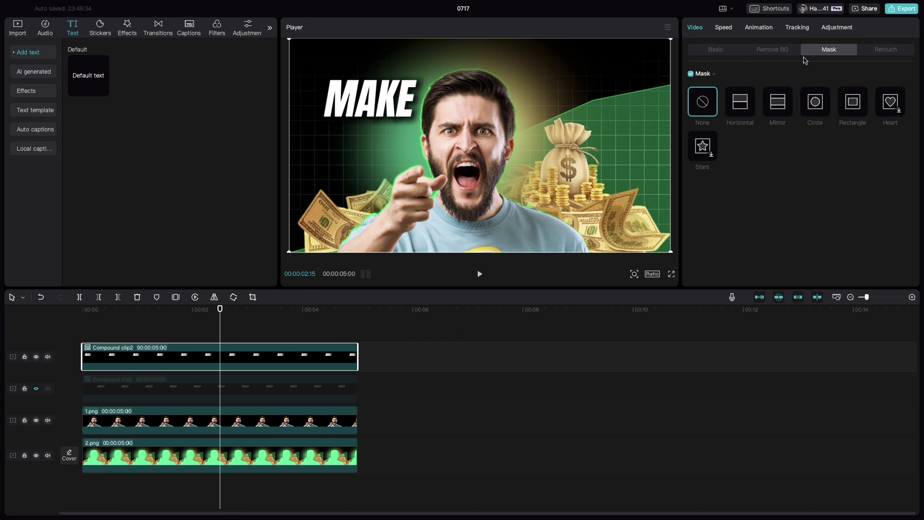
click(740, 103)
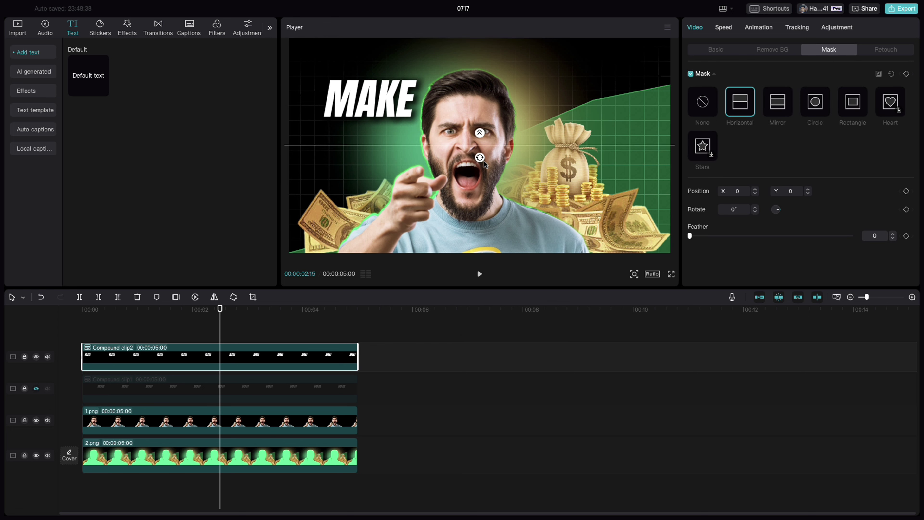
drag(483, 161, 394, 146)
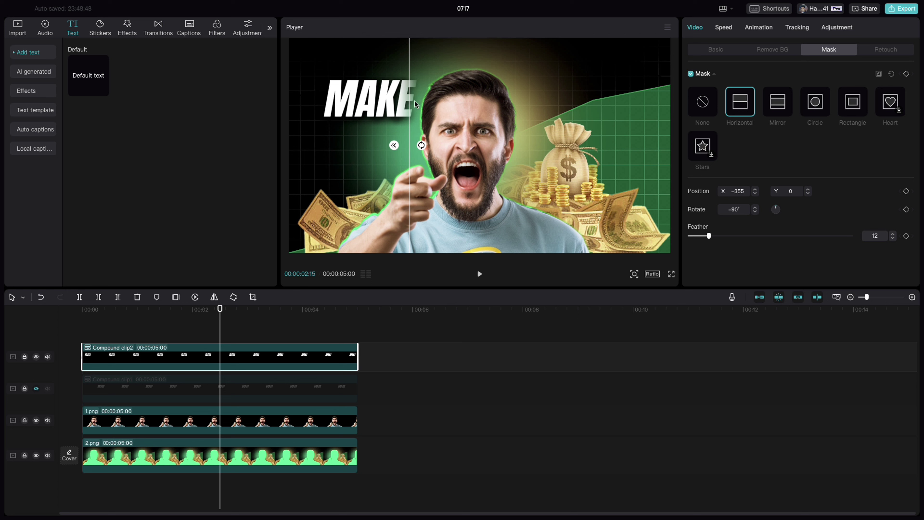
click(37, 389)
click(187, 399)
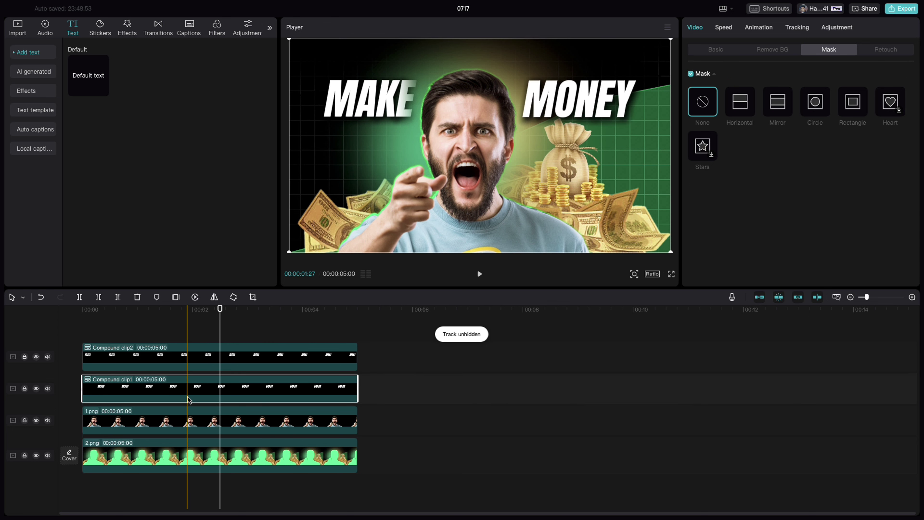
Apply a Horizontal mask to MONEY rotated to 90° with feather 19.
click(742, 105)
drag(480, 159, 548, 143)
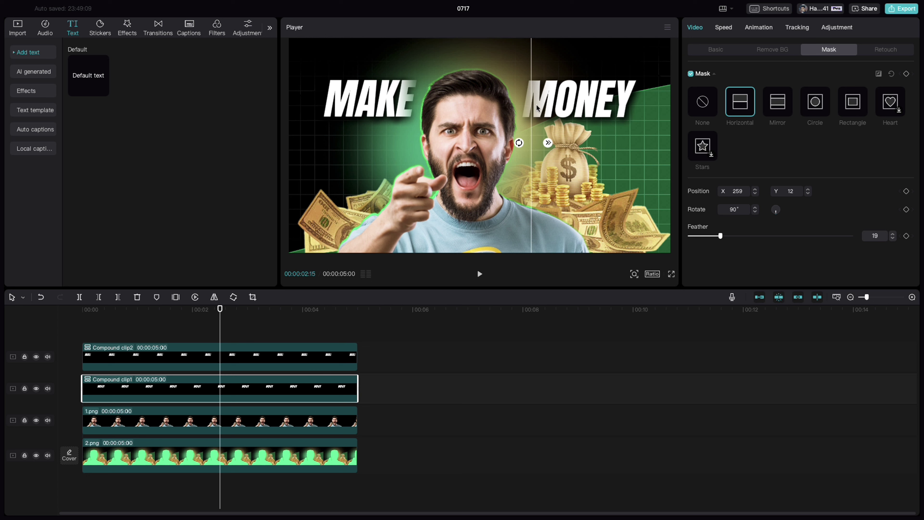
Paste duplicates of the MAKE and MONEY compound clips, aligned to the timeline start.
click(213, 326)
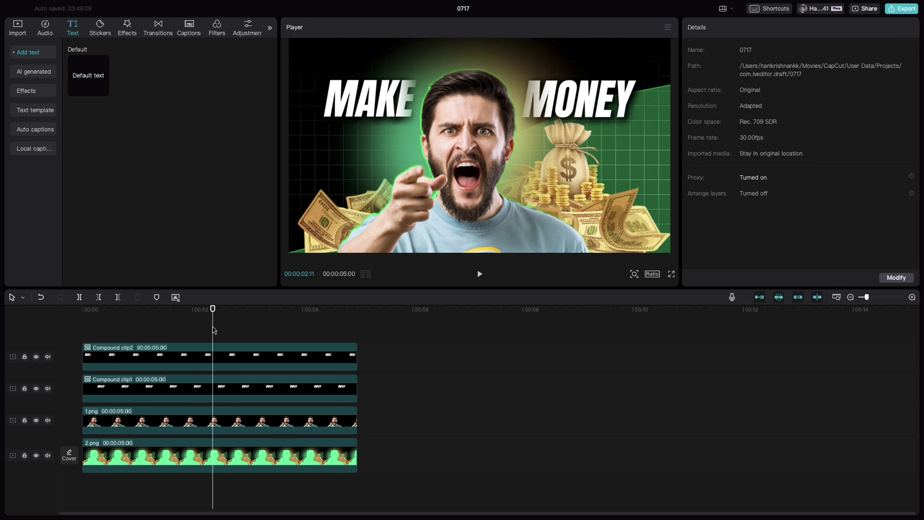
click(187, 364)
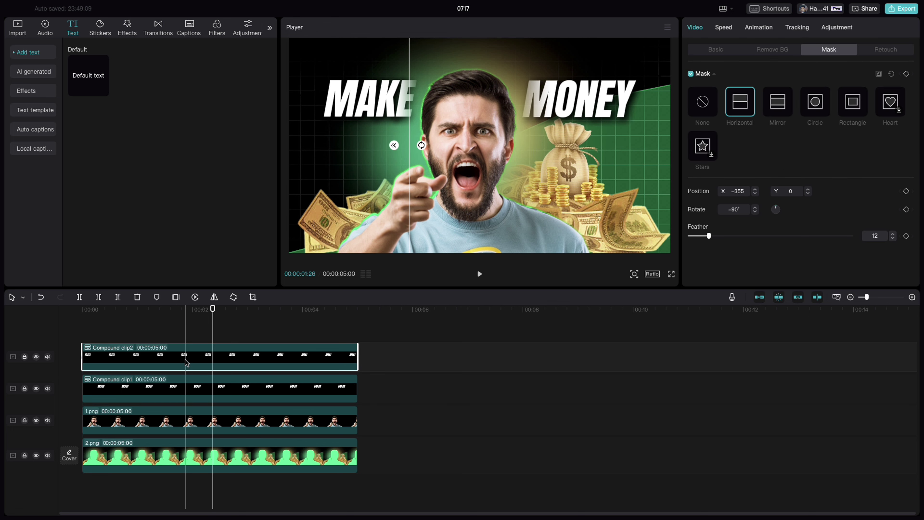
key(ctrl+v)
drag(187, 362, 83, 360)
click(158, 427)
key(ctrl+v)
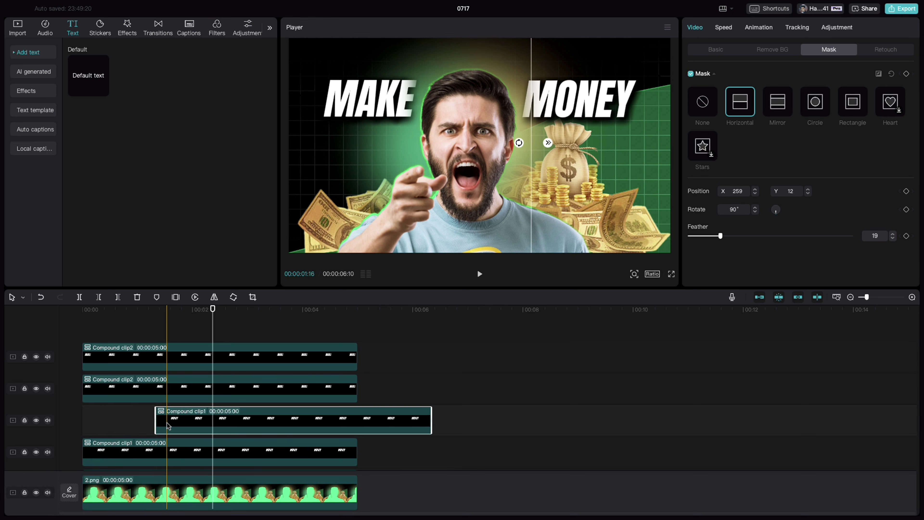
drag(167, 423, 93, 423)
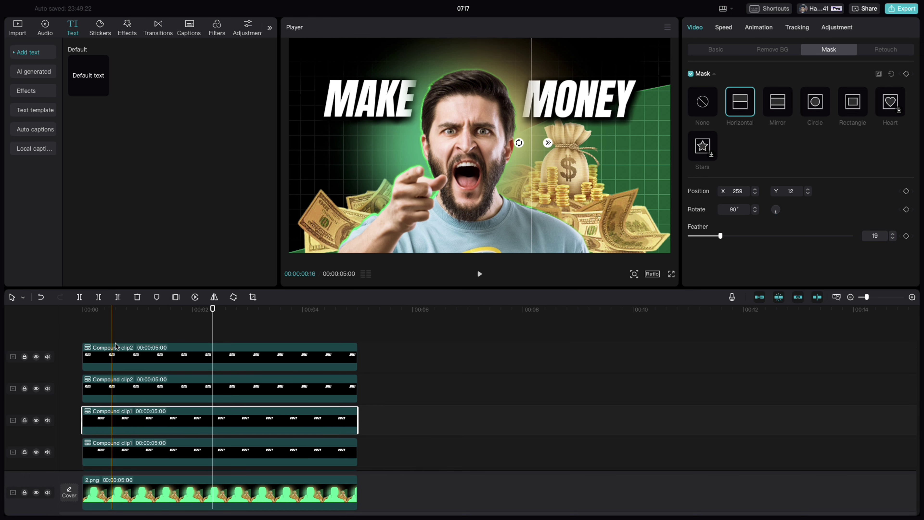
Undo the top MAKE compound clip and colour its text yellow.
click(116, 359)
right_click(116, 359)
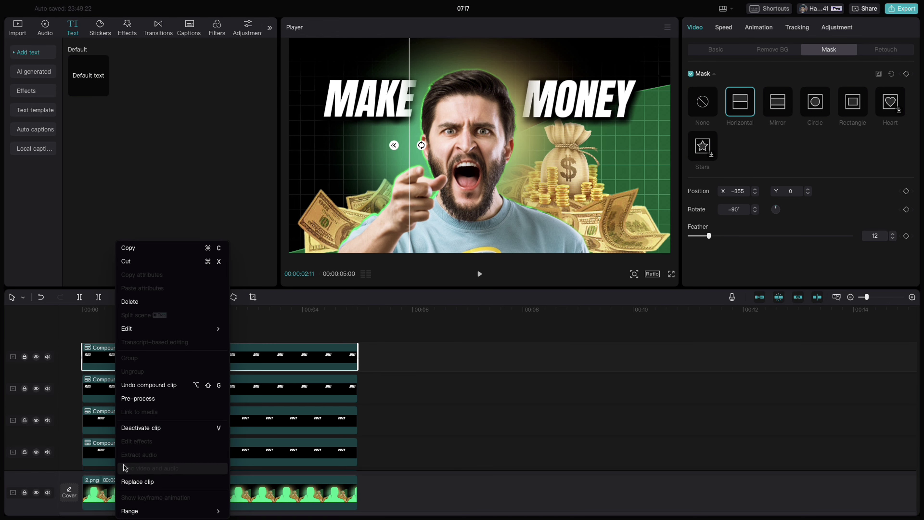
click(141, 385)
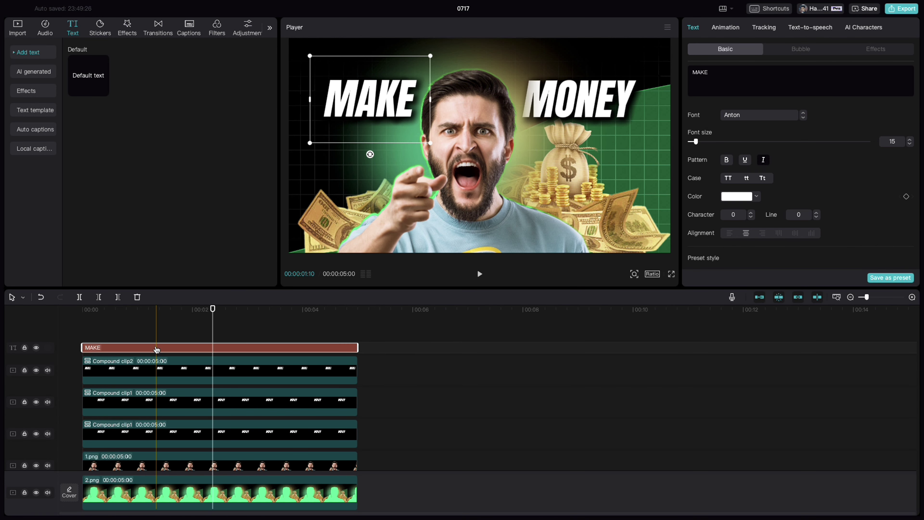
click(759, 197)
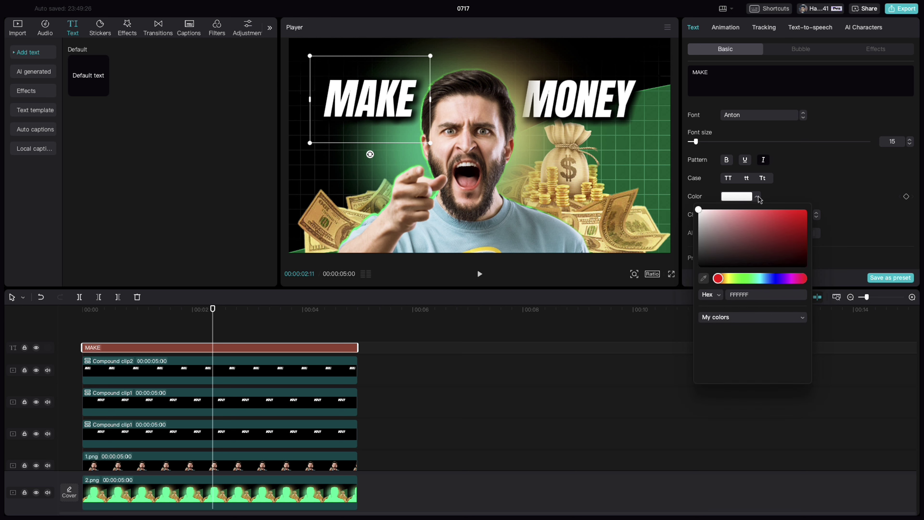
click(757, 345)
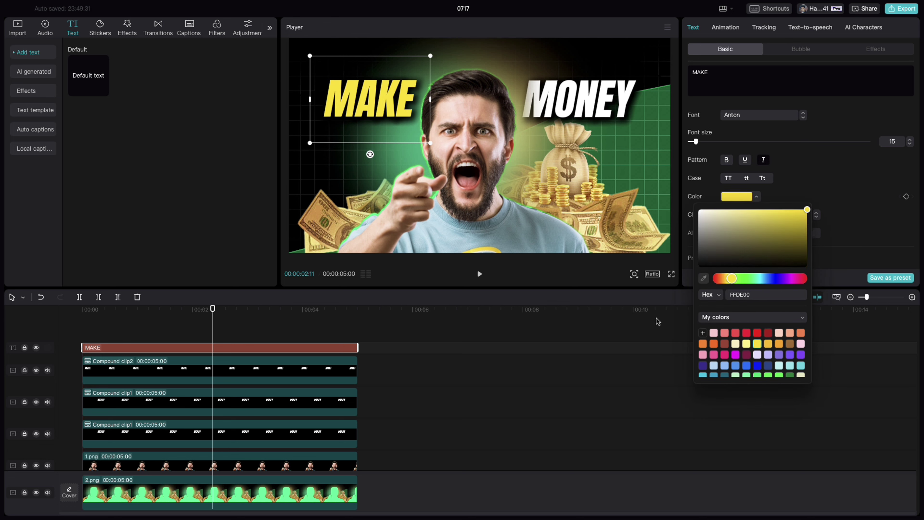
Regroup yellow MAKE as Compound clip3 with a raised Horizontal mask, feather 19.
right_click(223, 350)
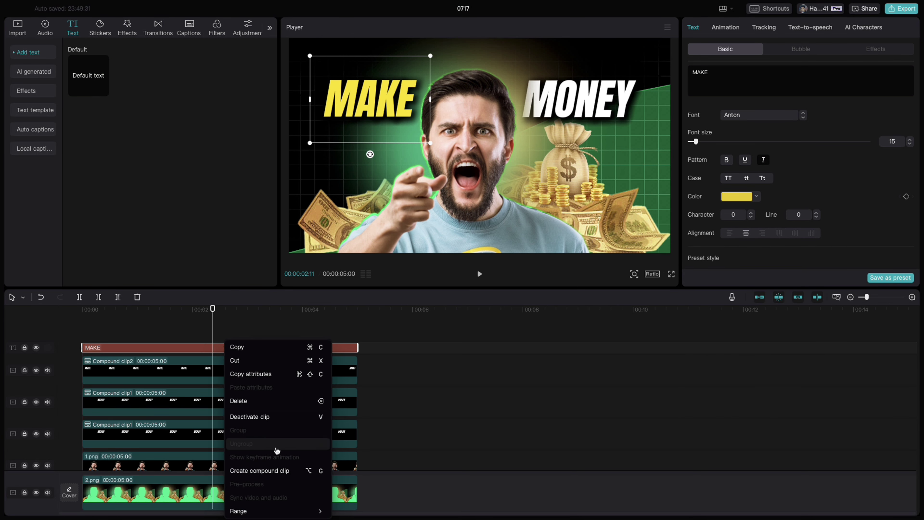
click(260, 471)
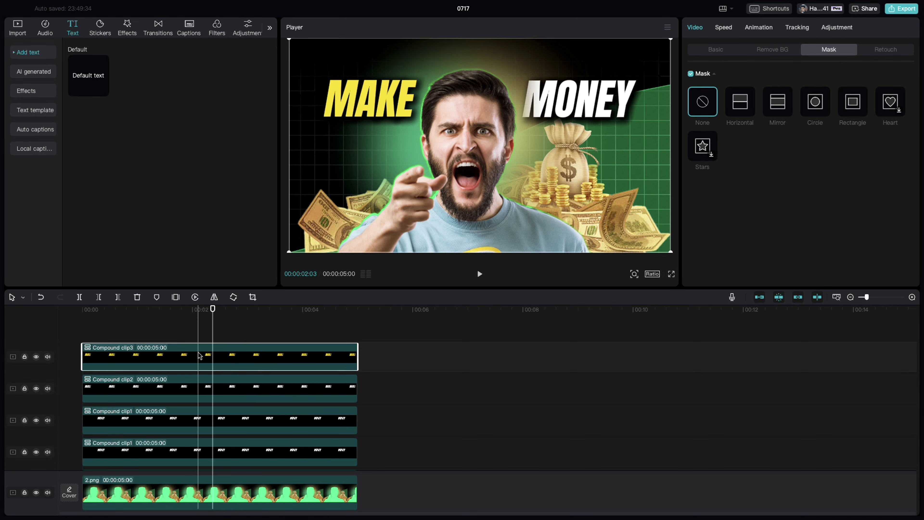
click(740, 109)
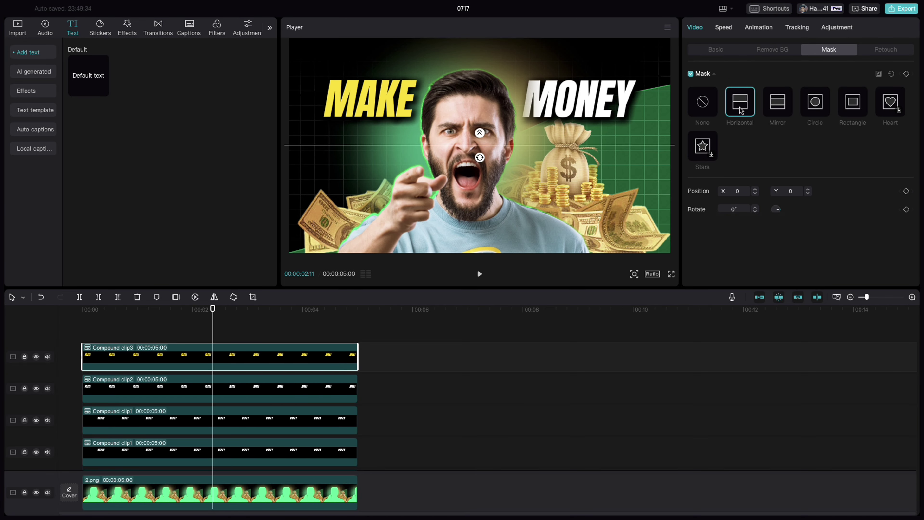
drag(504, 148, 451, 90)
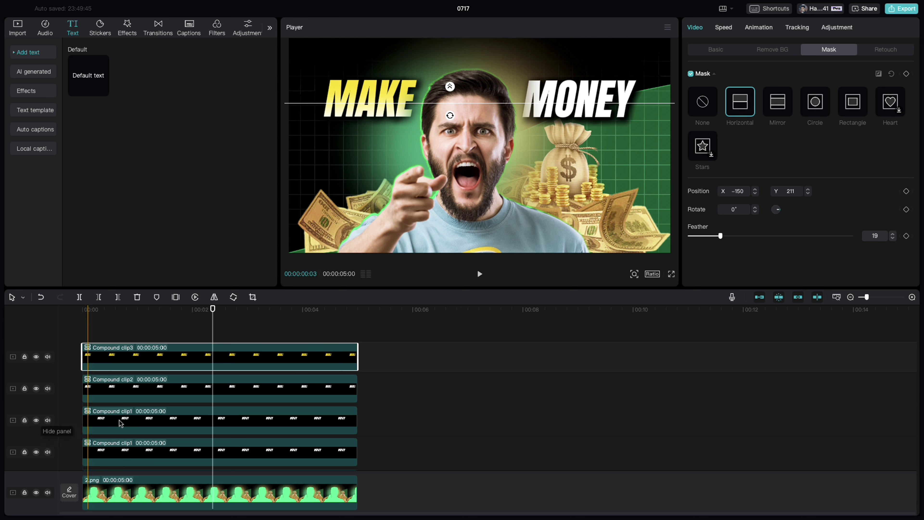
Undo Compound clip1 and colour the MONEY text yellow FFDE00.
click(139, 430)
right_click(145, 424)
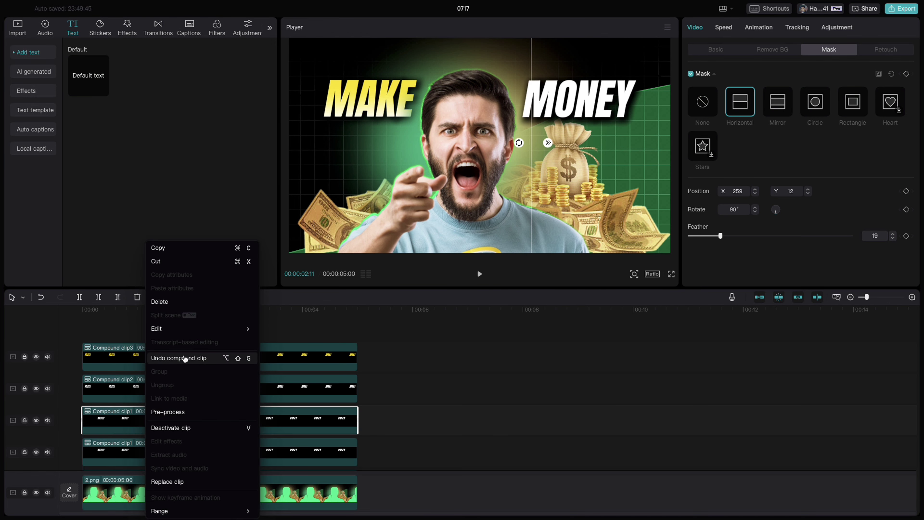
click(182, 358)
click(757, 196)
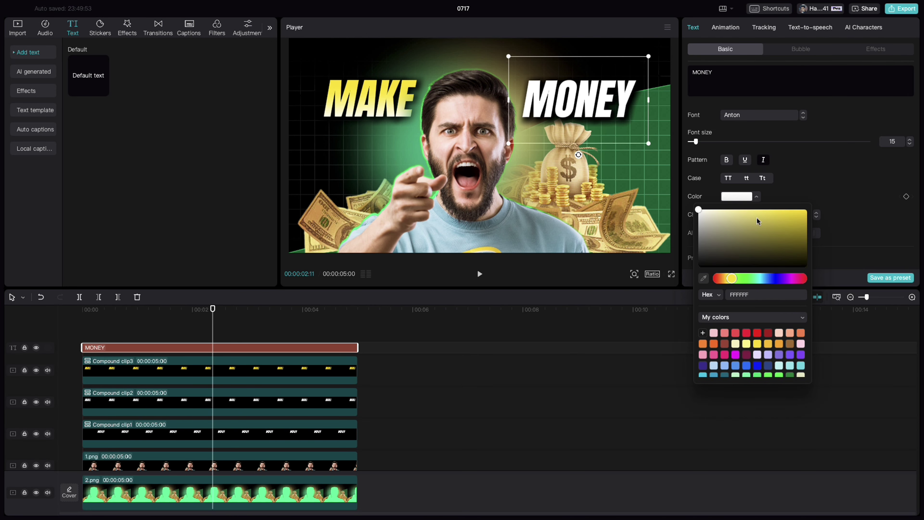
click(757, 344)
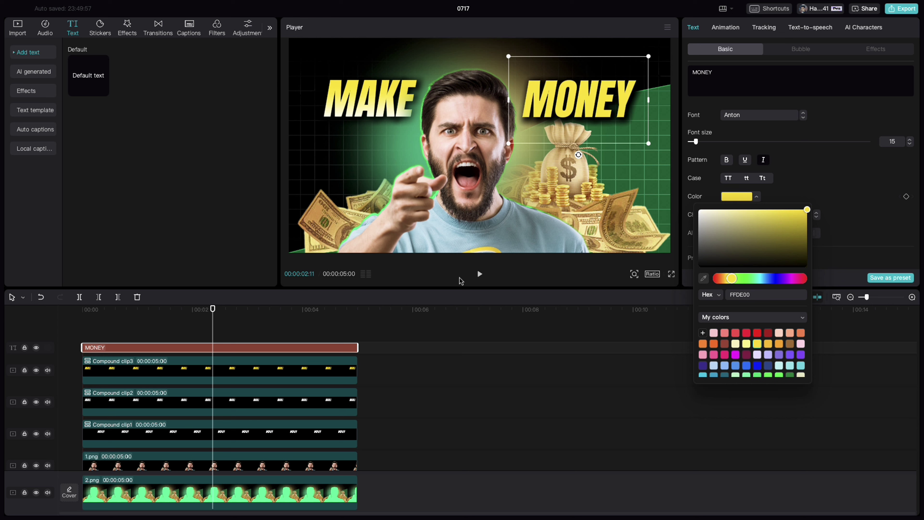
click(154, 353)
Regroup yellow MONEY as Compound clip4 with a raised Horizontal mask, feather 25.
right_click(156, 342)
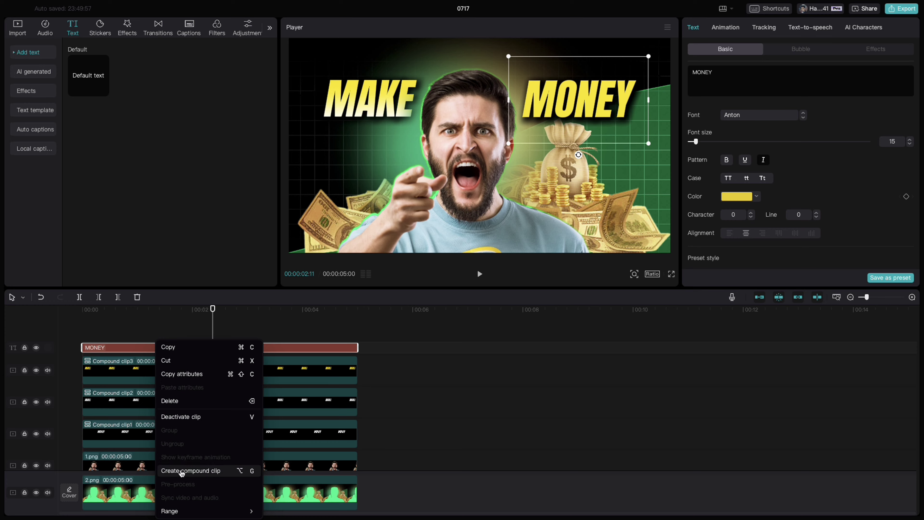
click(182, 470)
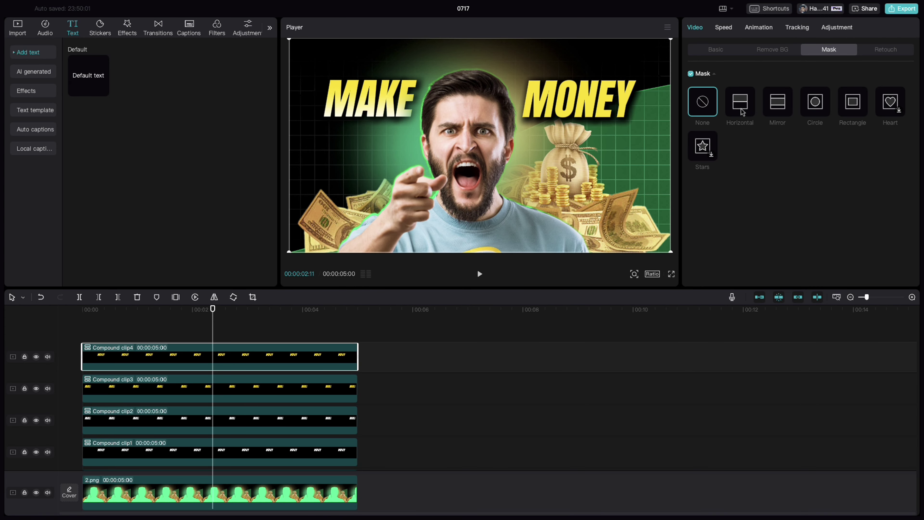
click(742, 109)
drag(569, 145, 582, 106)
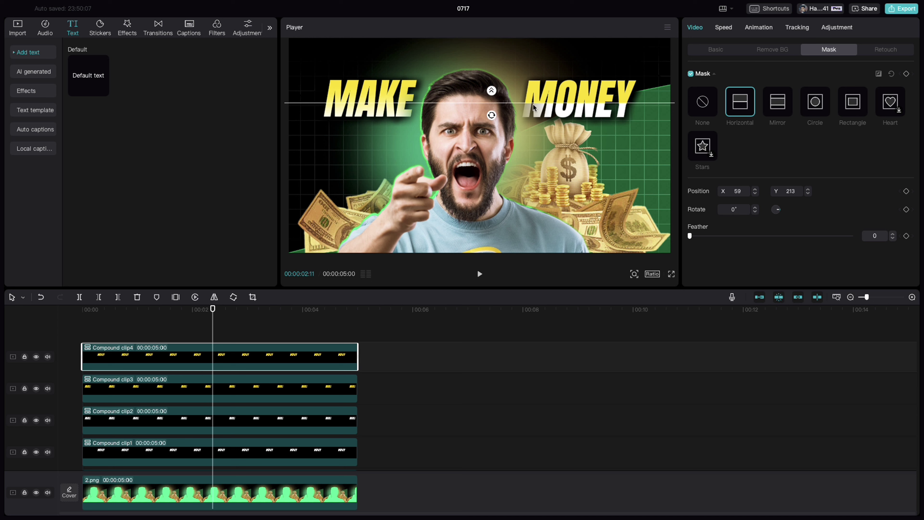
drag(494, 94, 493, 86)
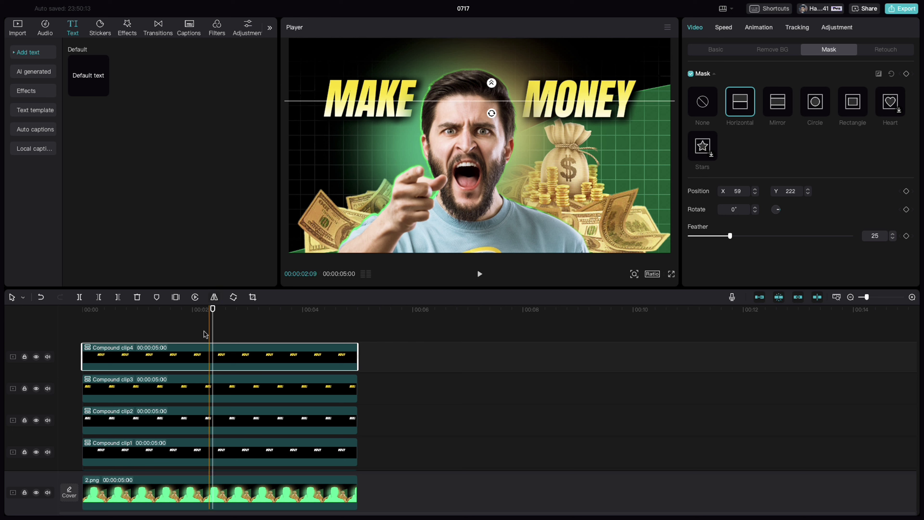
Add the Hazy effect from a 'blur' search and extend it to 5 seconds.
click(196, 334)
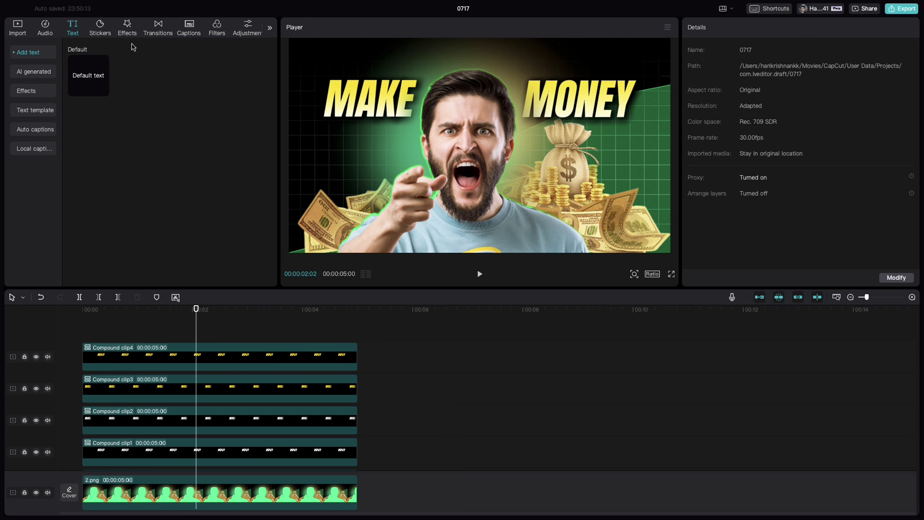
click(130, 34)
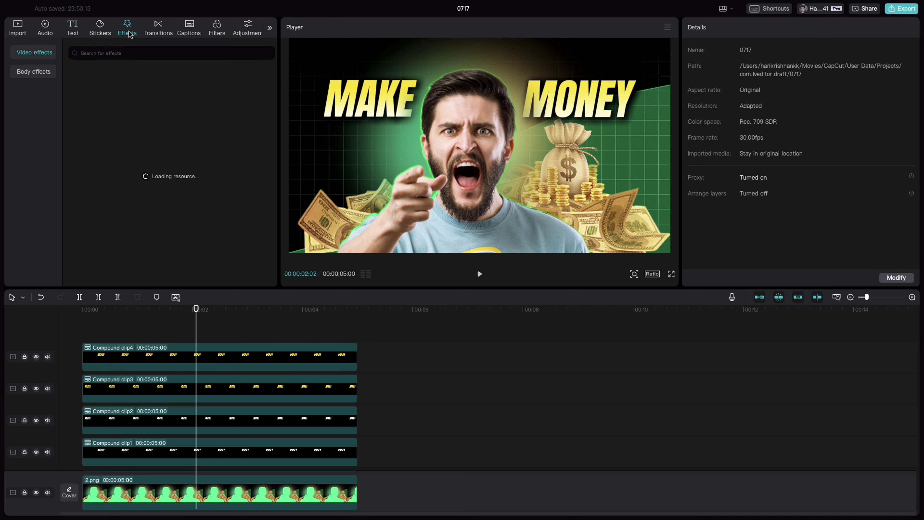
click(82, 56)
text(blur)
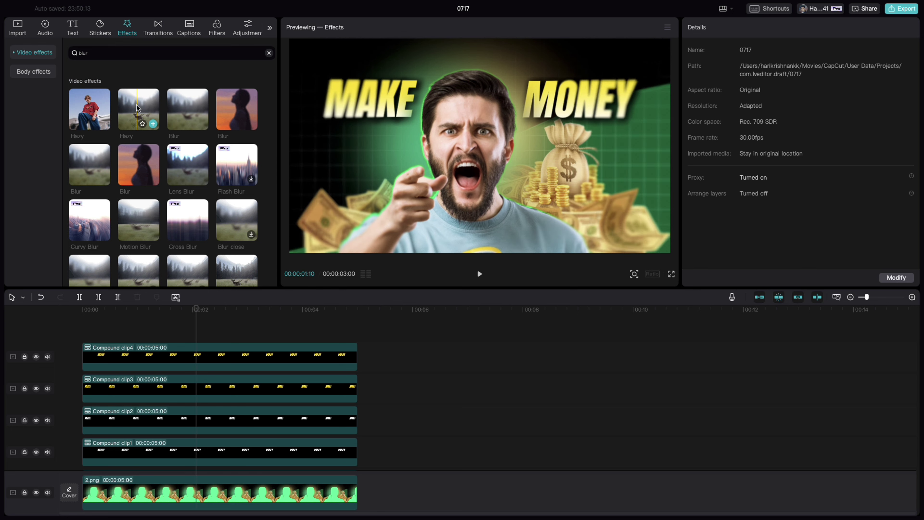
drag(137, 109, 84, 458)
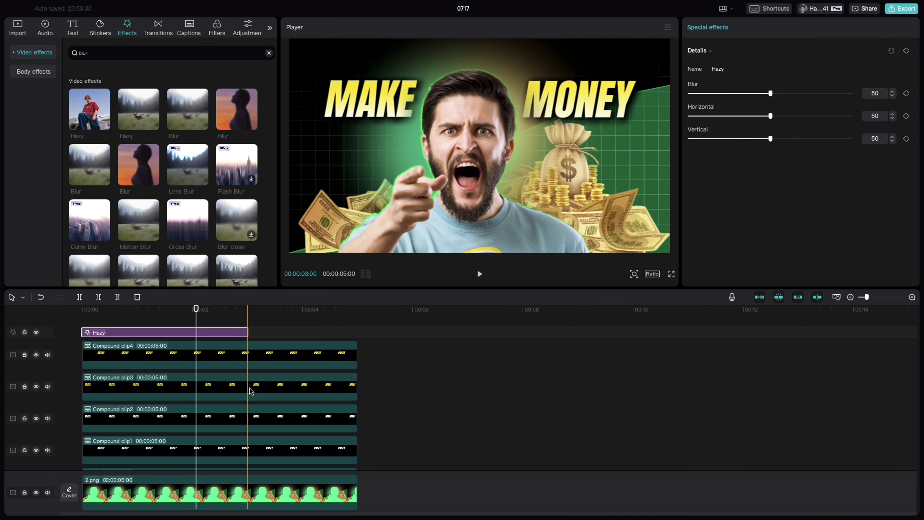
drag(248, 333, 394, 348)
click(394, 348)
drag(357, 310, 211, 314)
click(236, 333)
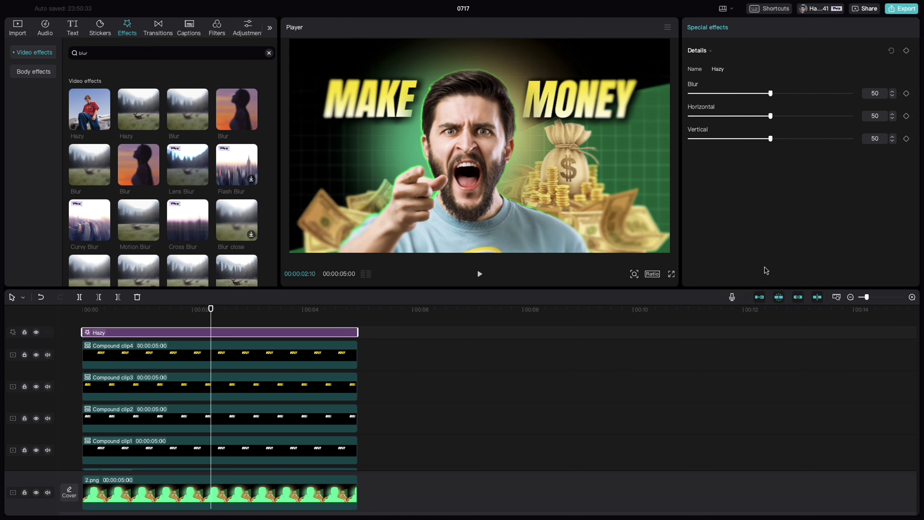
Enable Arrange layers in the project settings and save.
click(753, 327)
click(895, 278)
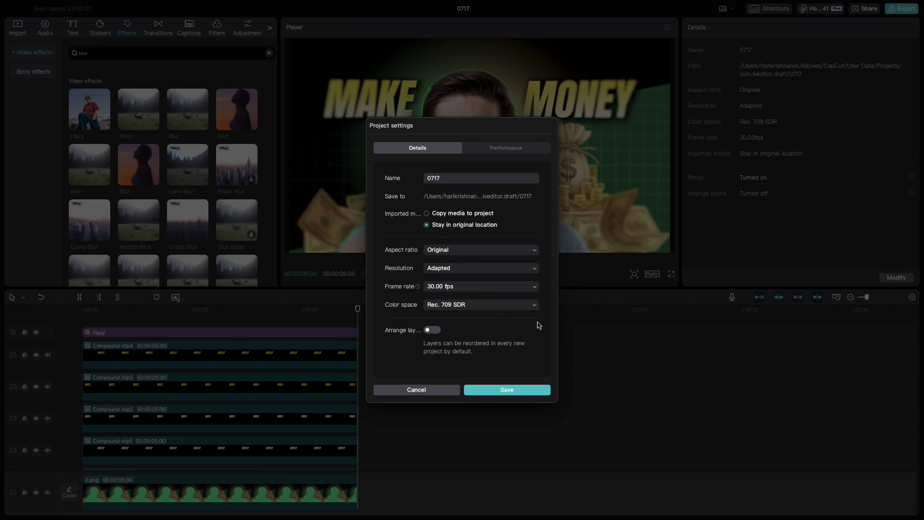
click(438, 330)
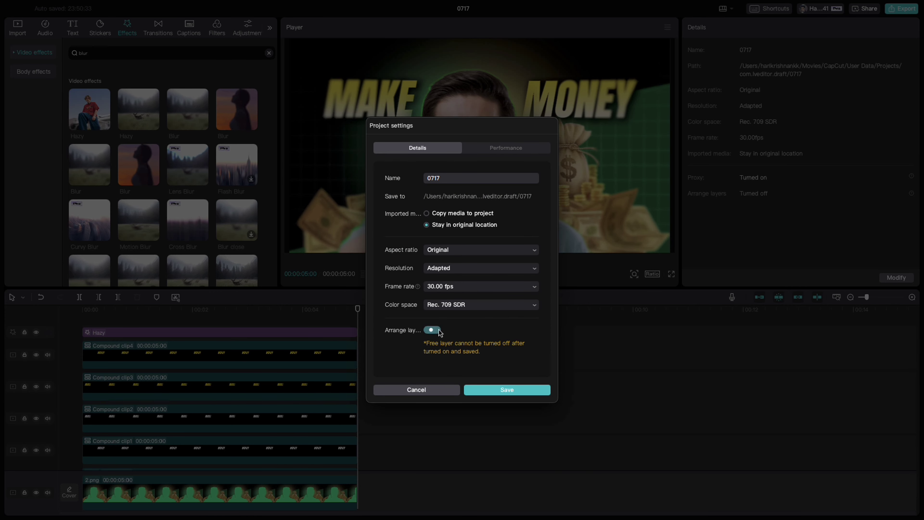
click(507, 390)
click(286, 332)
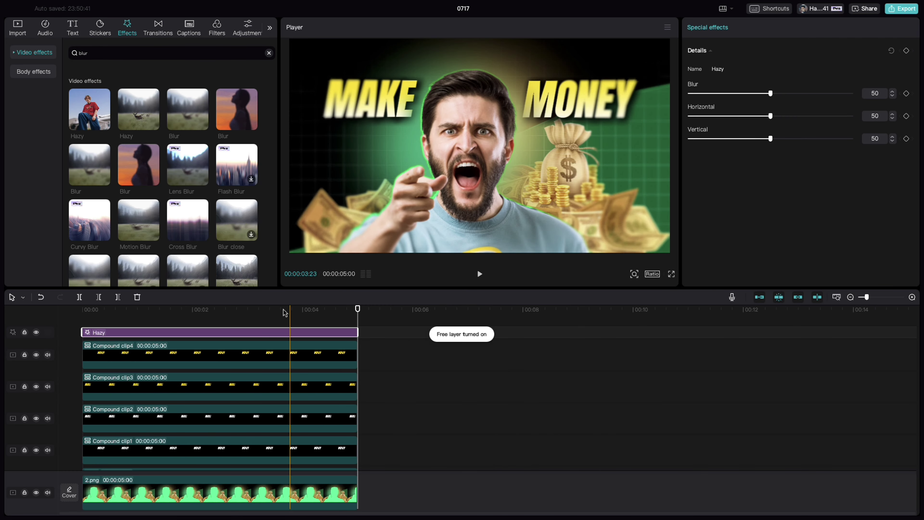
Move Hazy between the 1.png and 2.png tracks, with Blur 23 and Horizontal 37.
drag(194, 331, 186, 440)
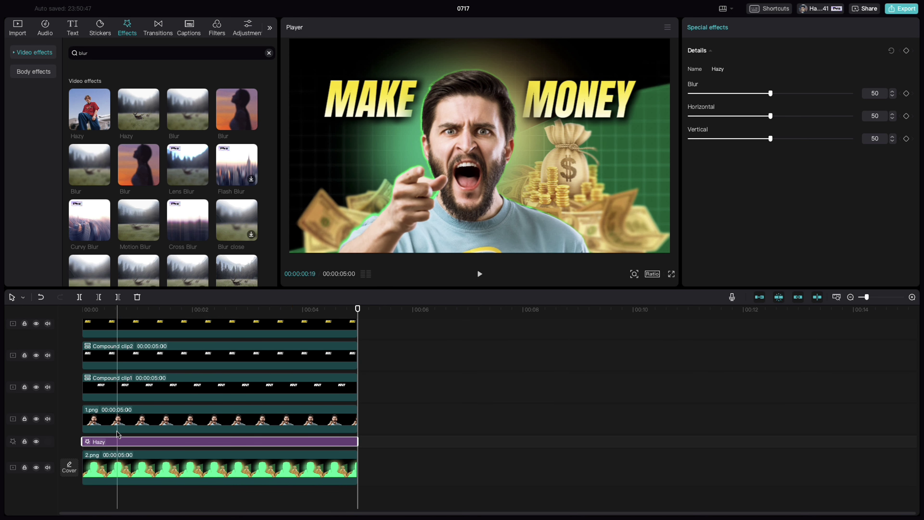
click(102, 418)
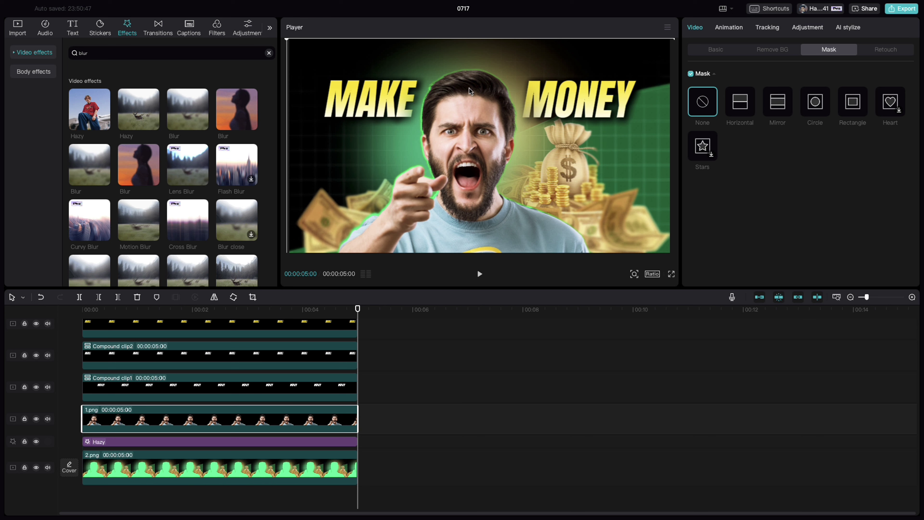
click(224, 442)
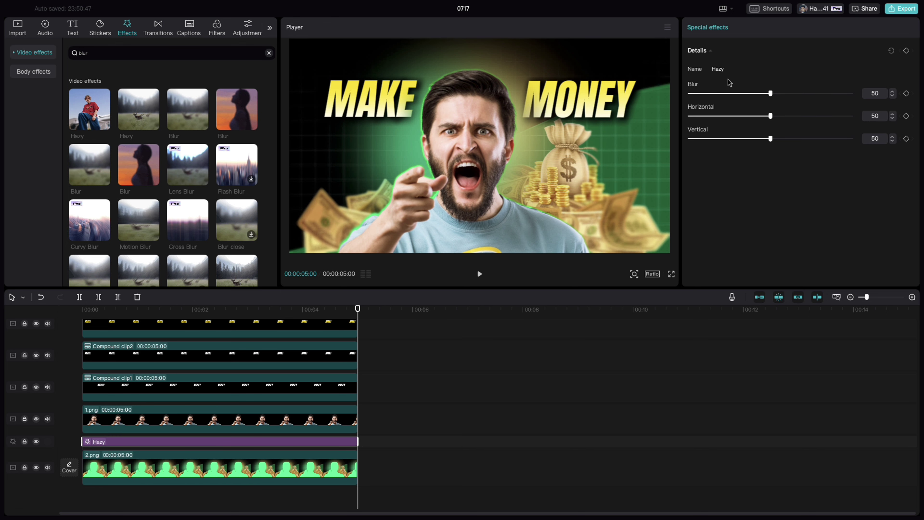
drag(770, 94, 726, 94)
drag(771, 116, 750, 116)
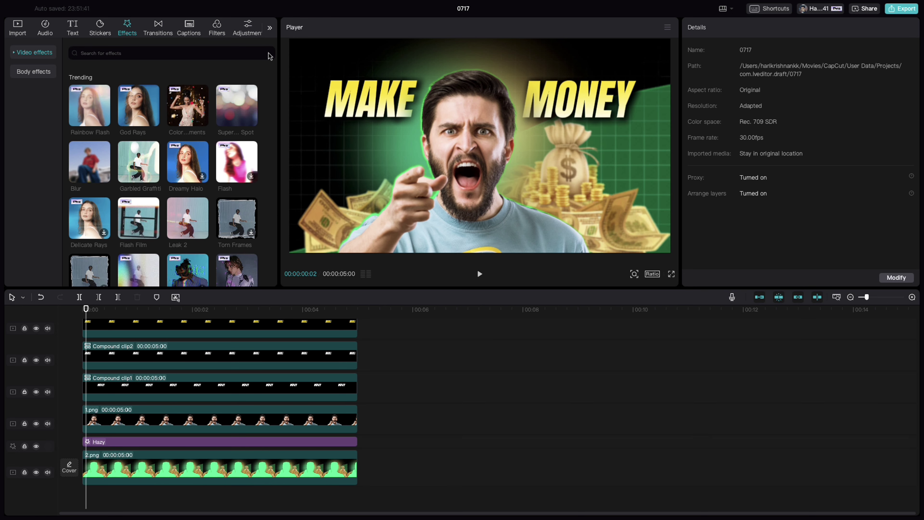
Add Edge Glow from a 'glow' search, stretched to 5 seconds, with Glow lowered to 19.
click(247, 51)
text(glow)
key(Return)
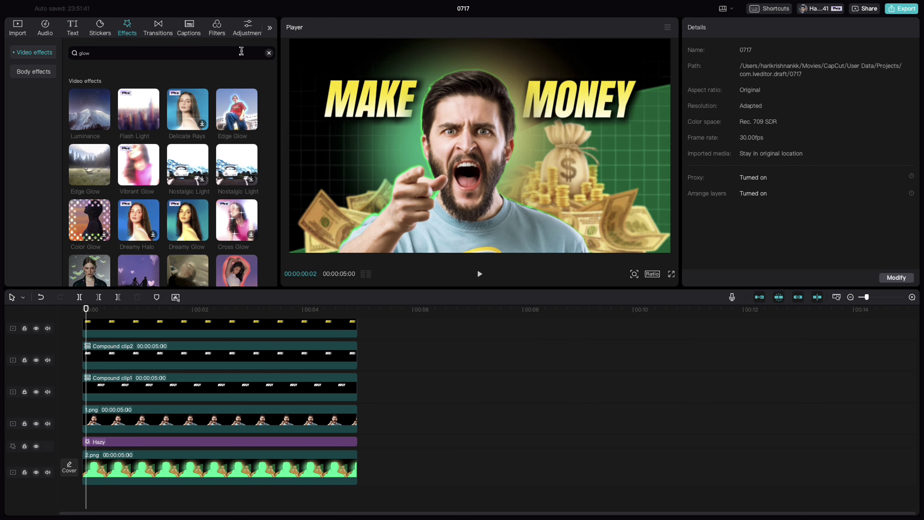
drag(233, 113, 99, 440)
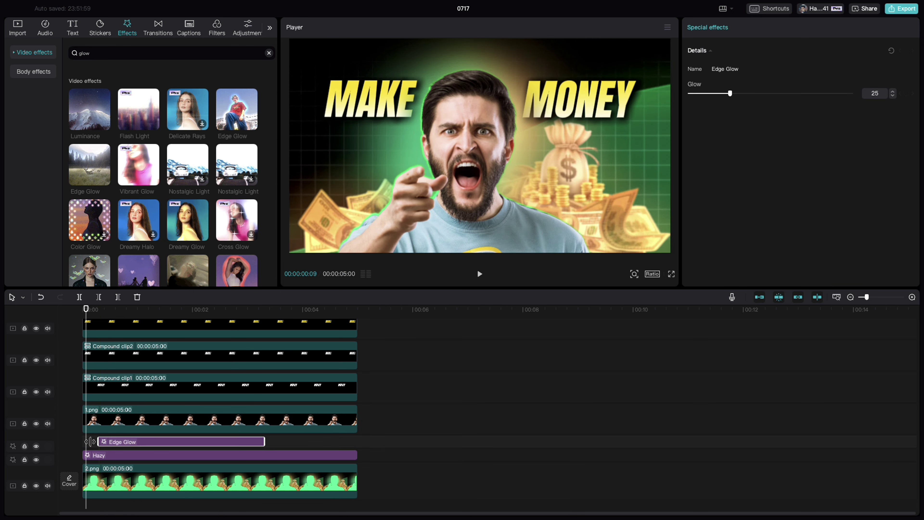
drag(265, 441, 358, 442)
drag(284, 309, 101, 309)
mouse_move(731, 93)
mouse_down()
mouse_move(780, 94)
mouse_move(725, 98)
mouse_up()
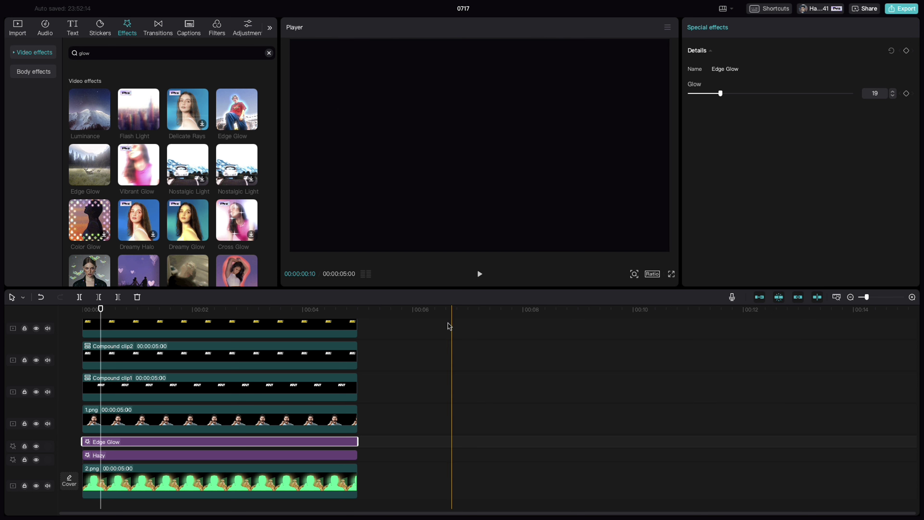
Turn on Enhance image at HD level for the 1.png photo of the man.
click(400, 364)
click(242, 418)
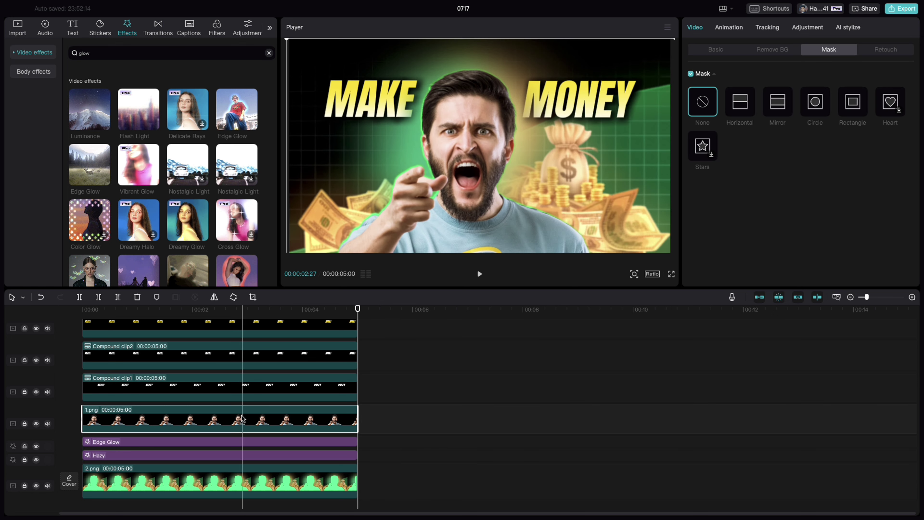
click(720, 53)
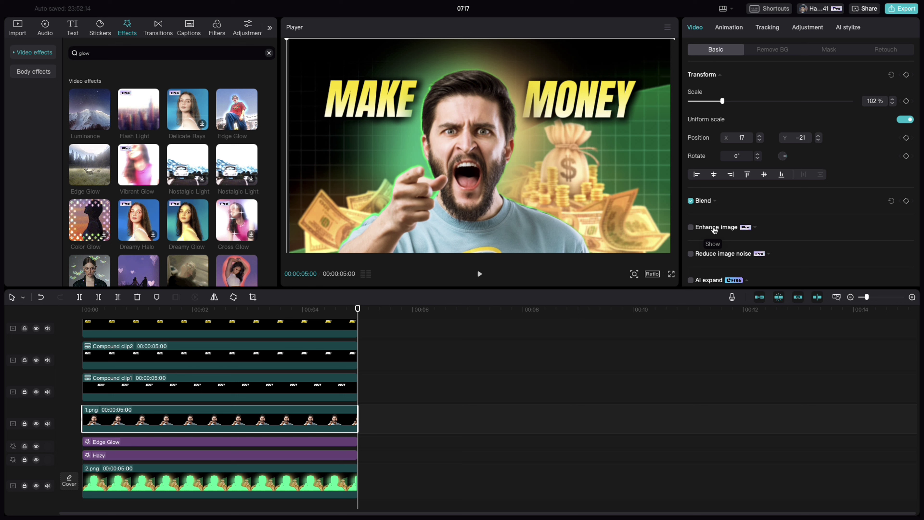
click(715, 229)
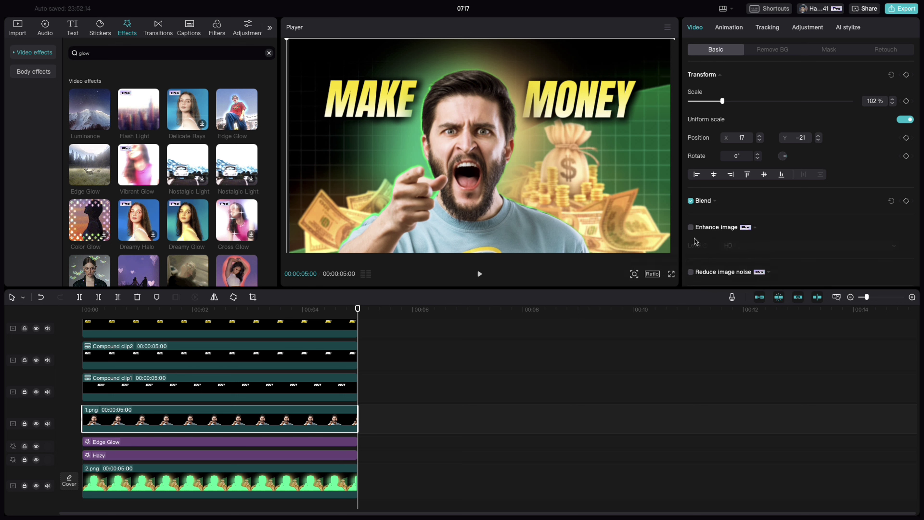
click(690, 228)
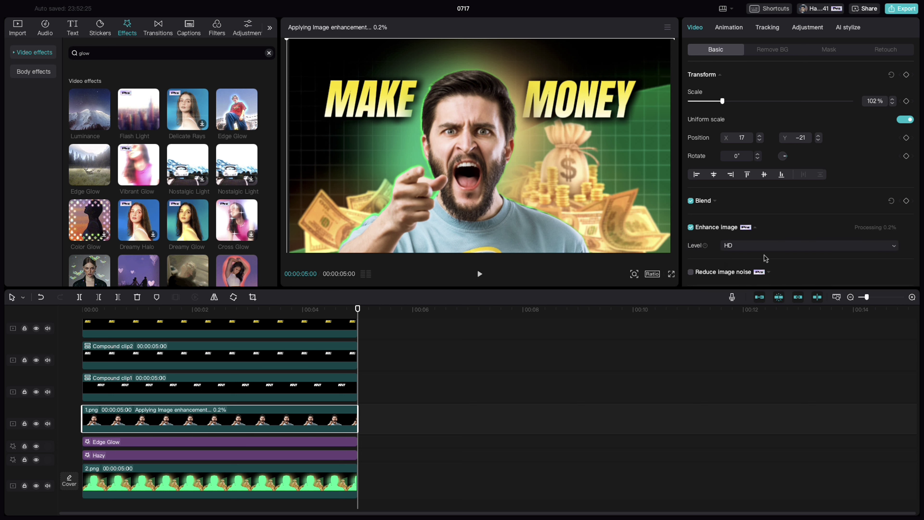